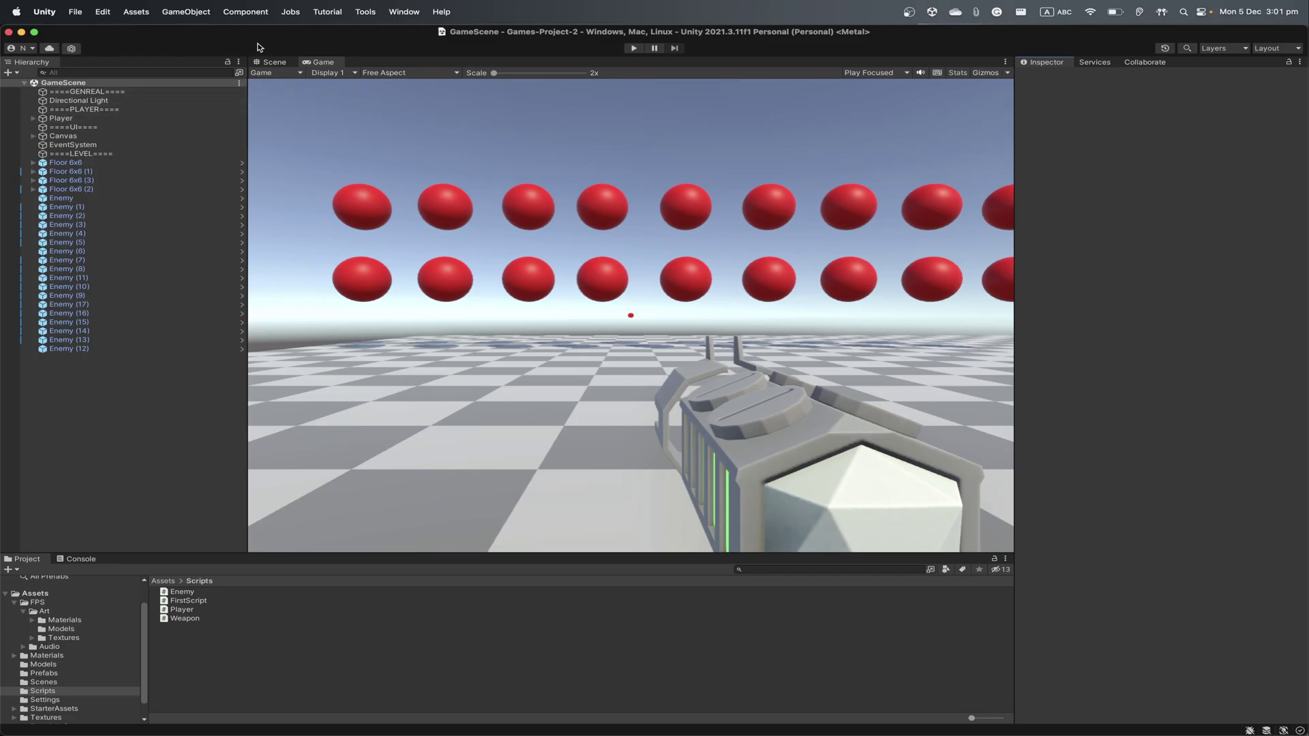
- Minimize Unity and OBS, then create a desktop folder named version
click(23, 33)
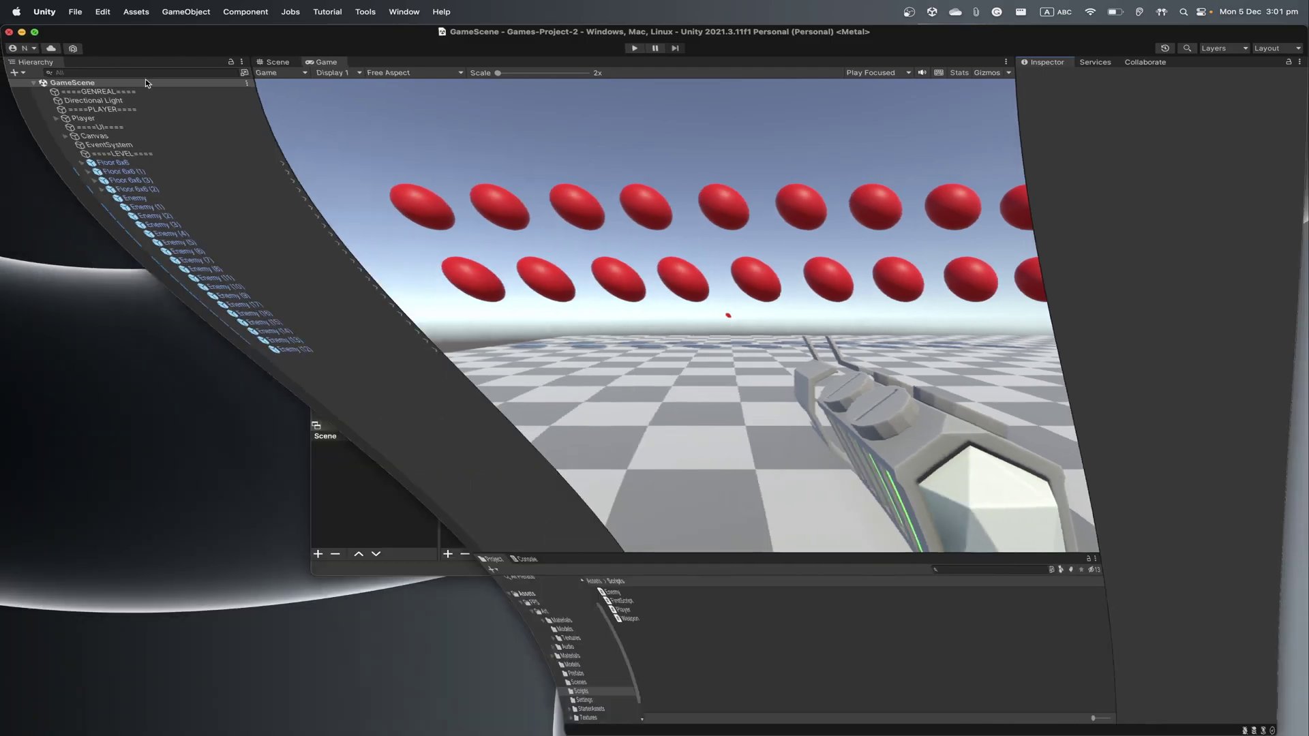
click(337, 170)
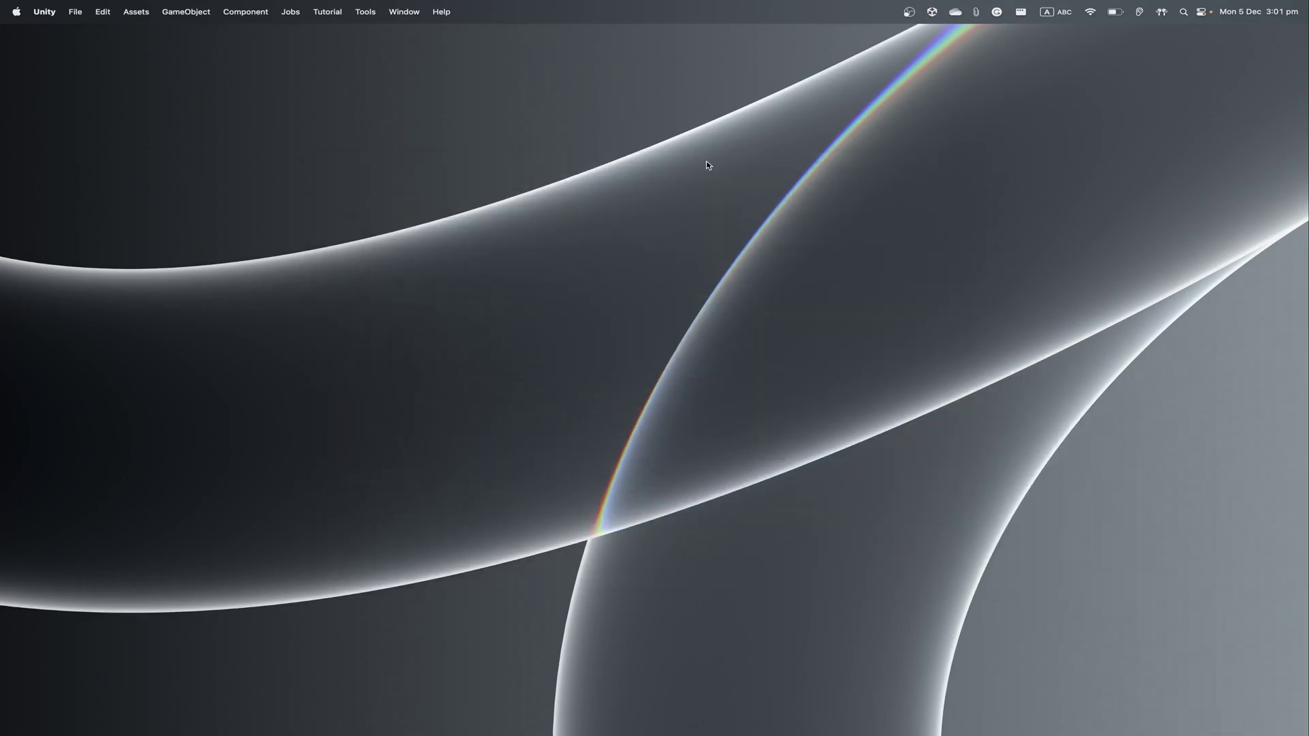
right_click(787, 140)
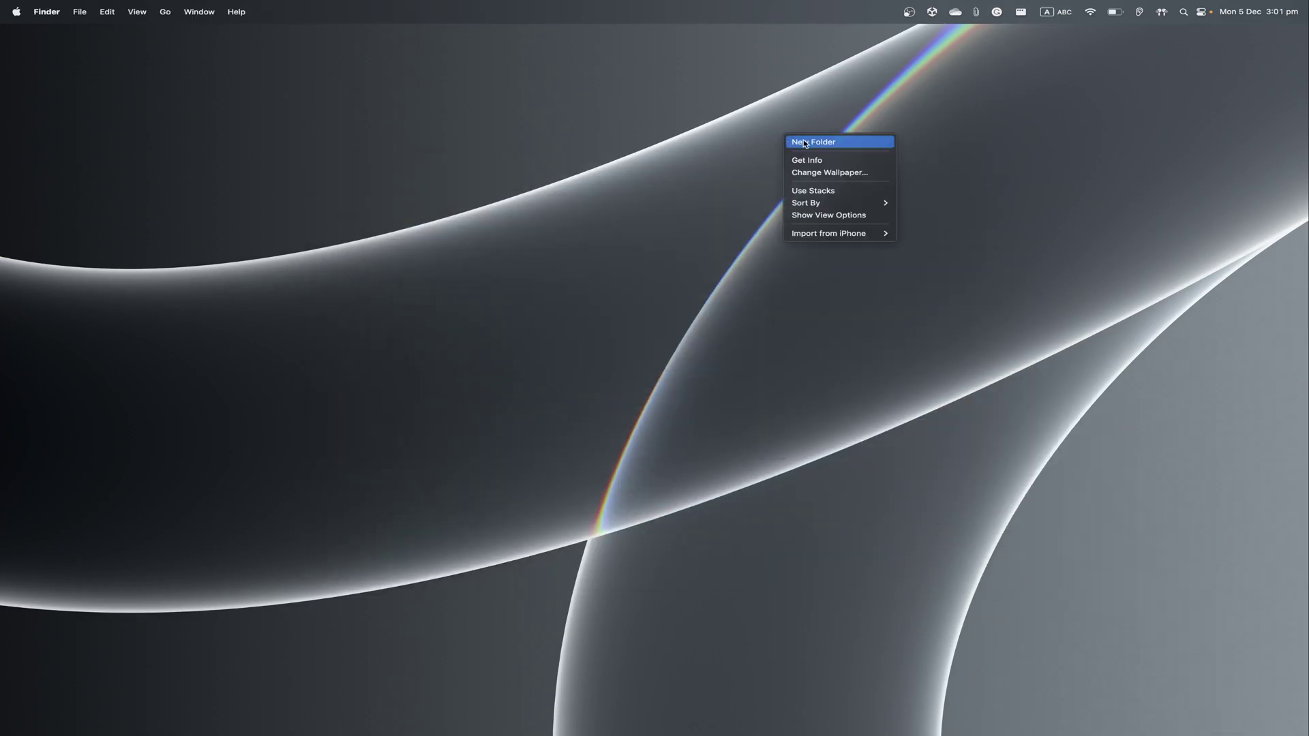
click(815, 143)
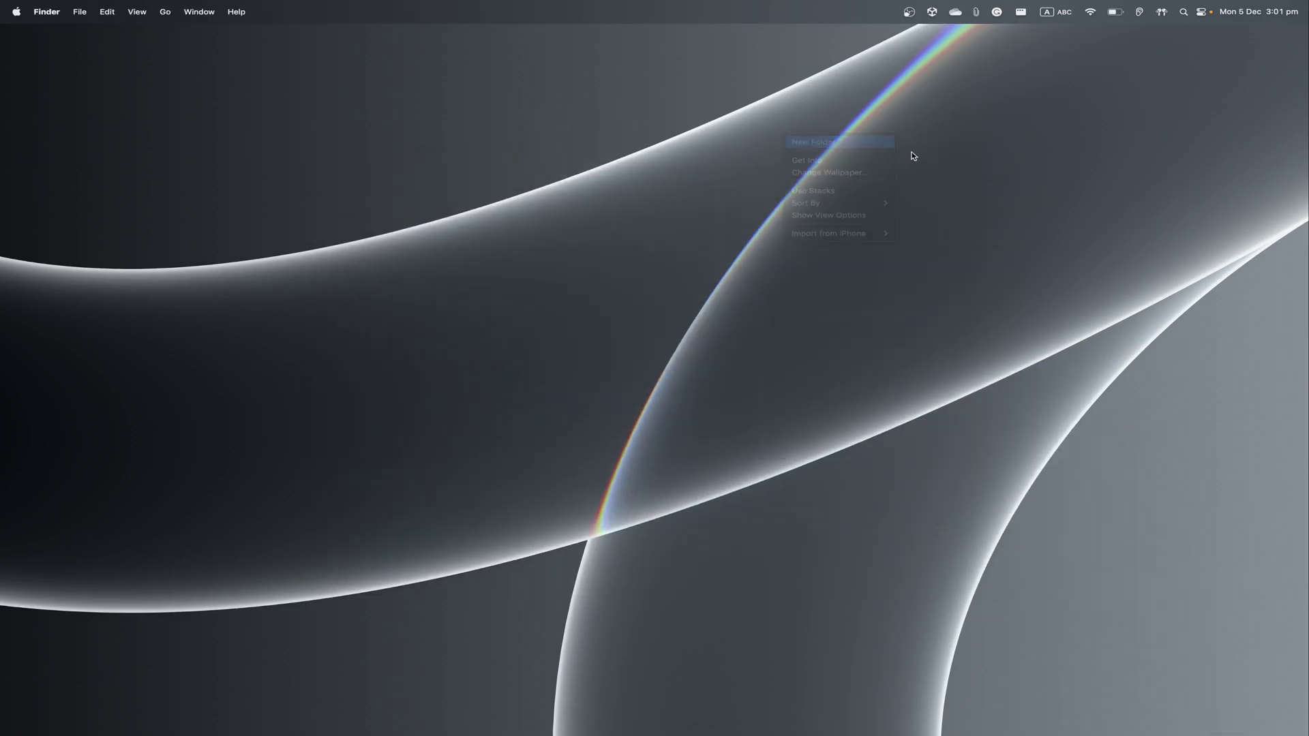
text(version)
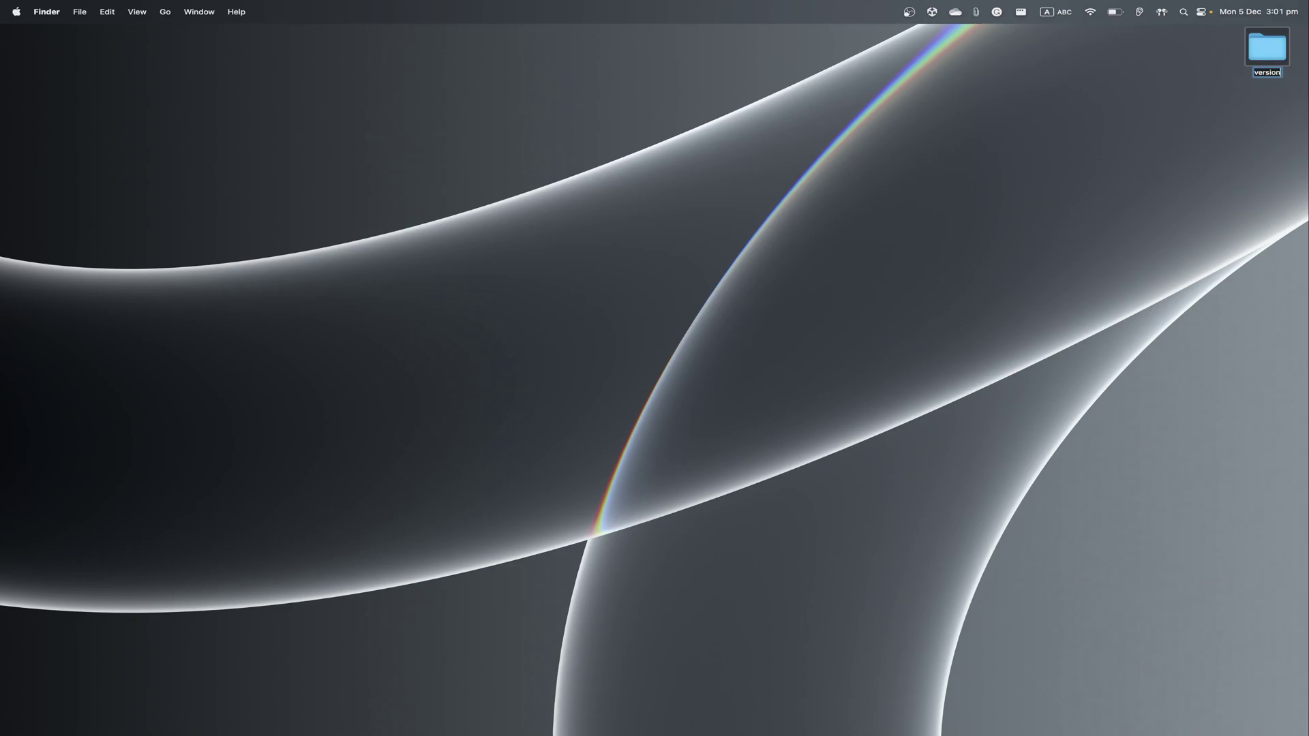
key(Return)
- Create a second desktop folder named verion 2
right_click(1164, 154)
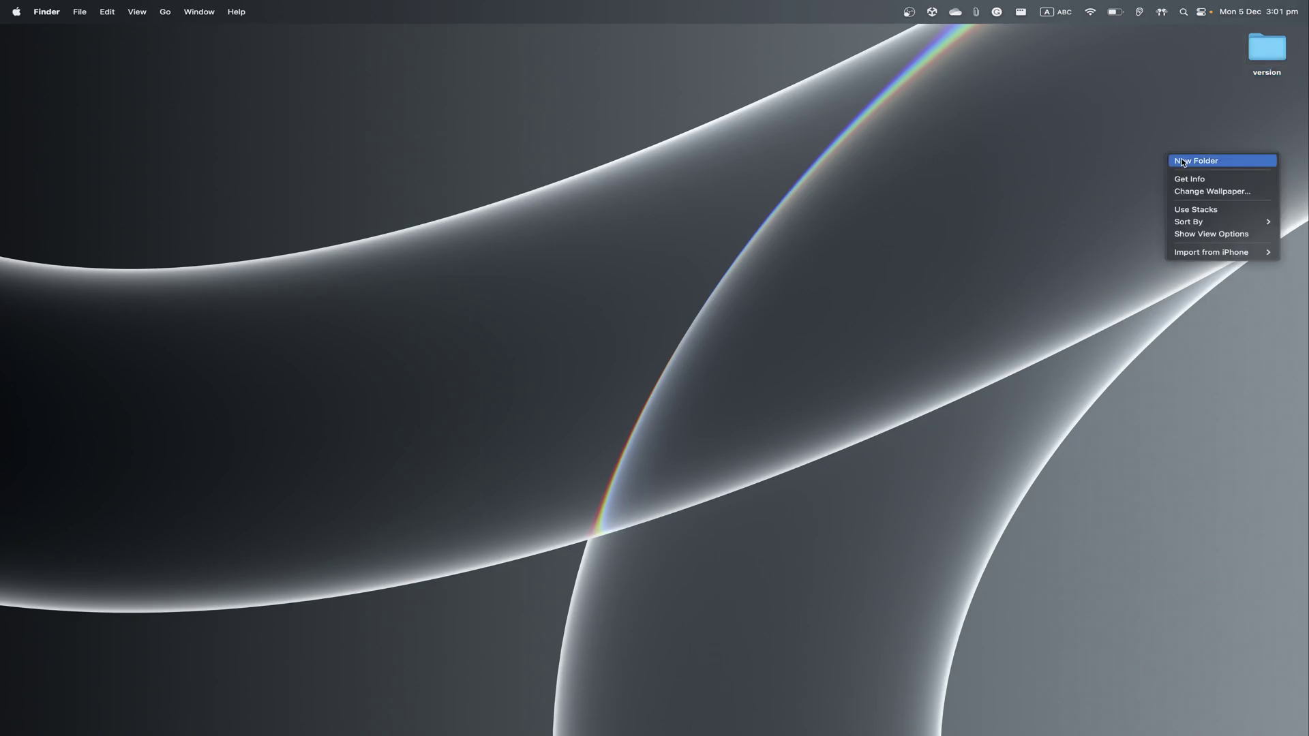
click(1182, 160)
text(verions)
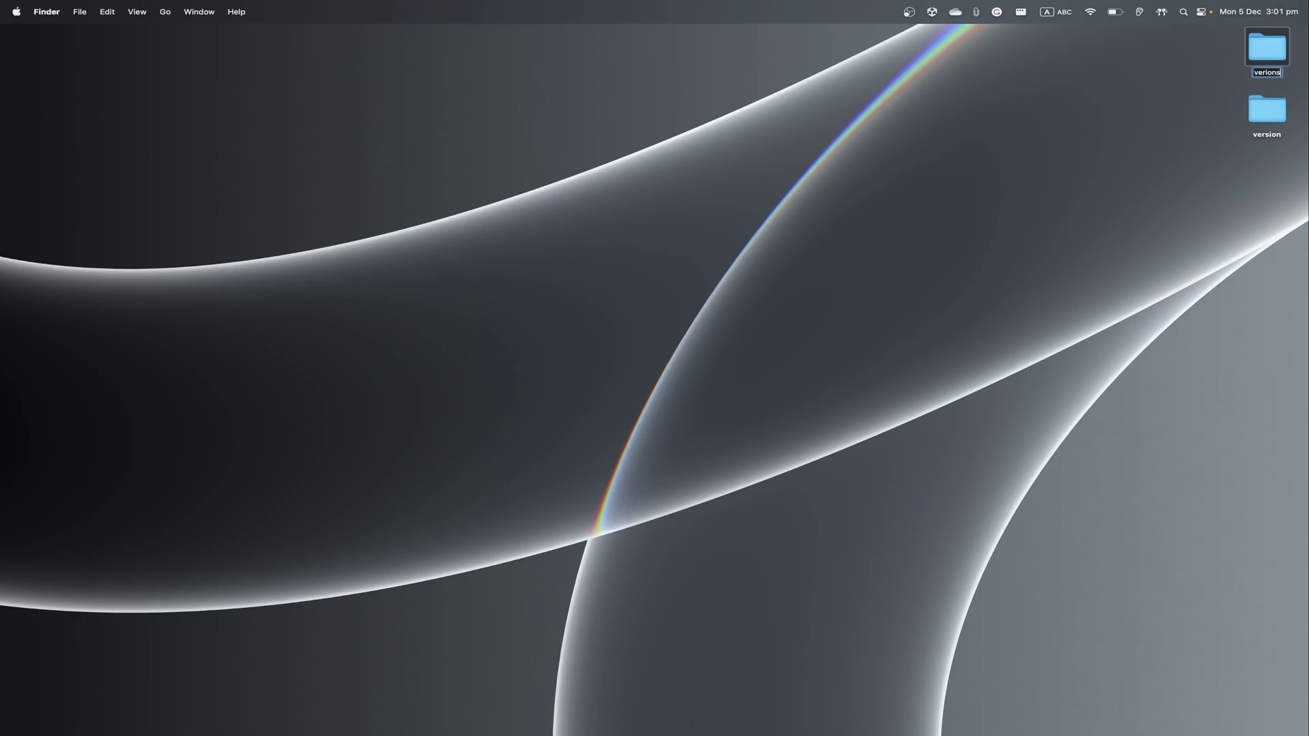
key(BackSpace)
text(2)
click(1265, 244)
- Create a third folder named final verion and marquee-select all three folders
right_click(1244, 236)
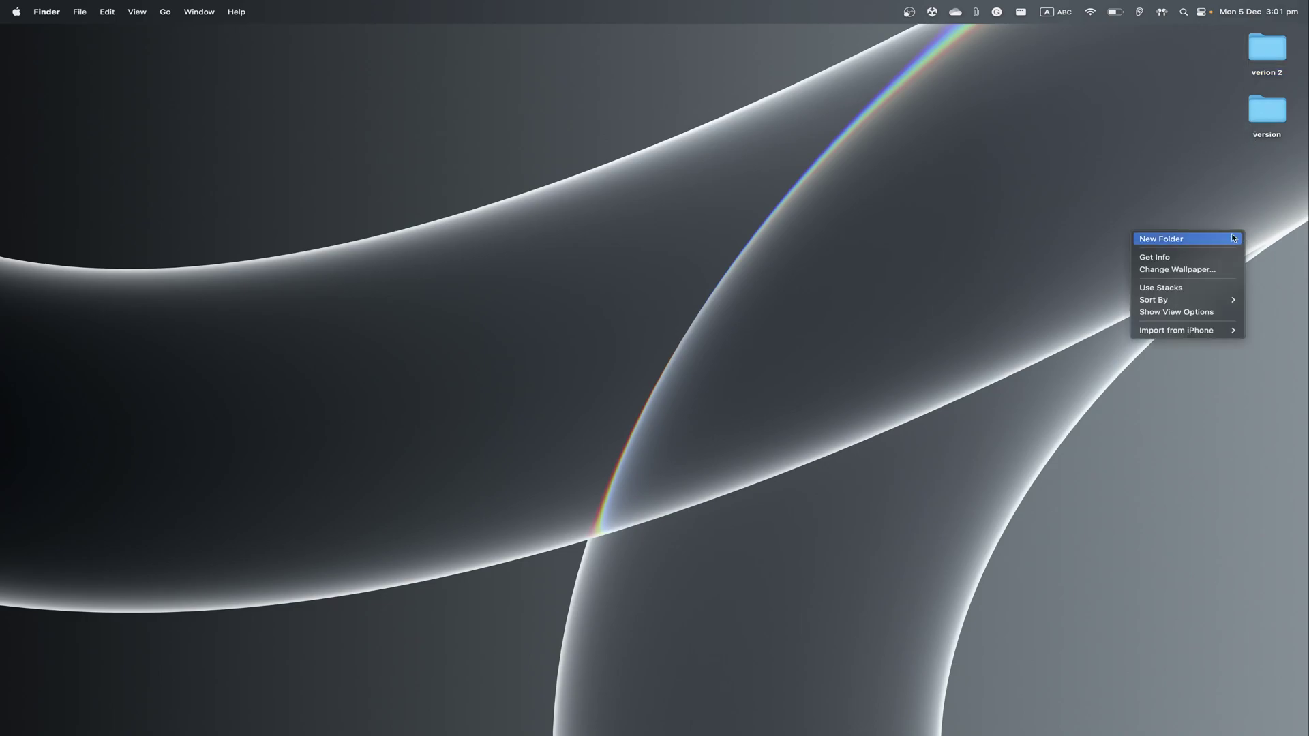
click(1231, 236)
text(final)
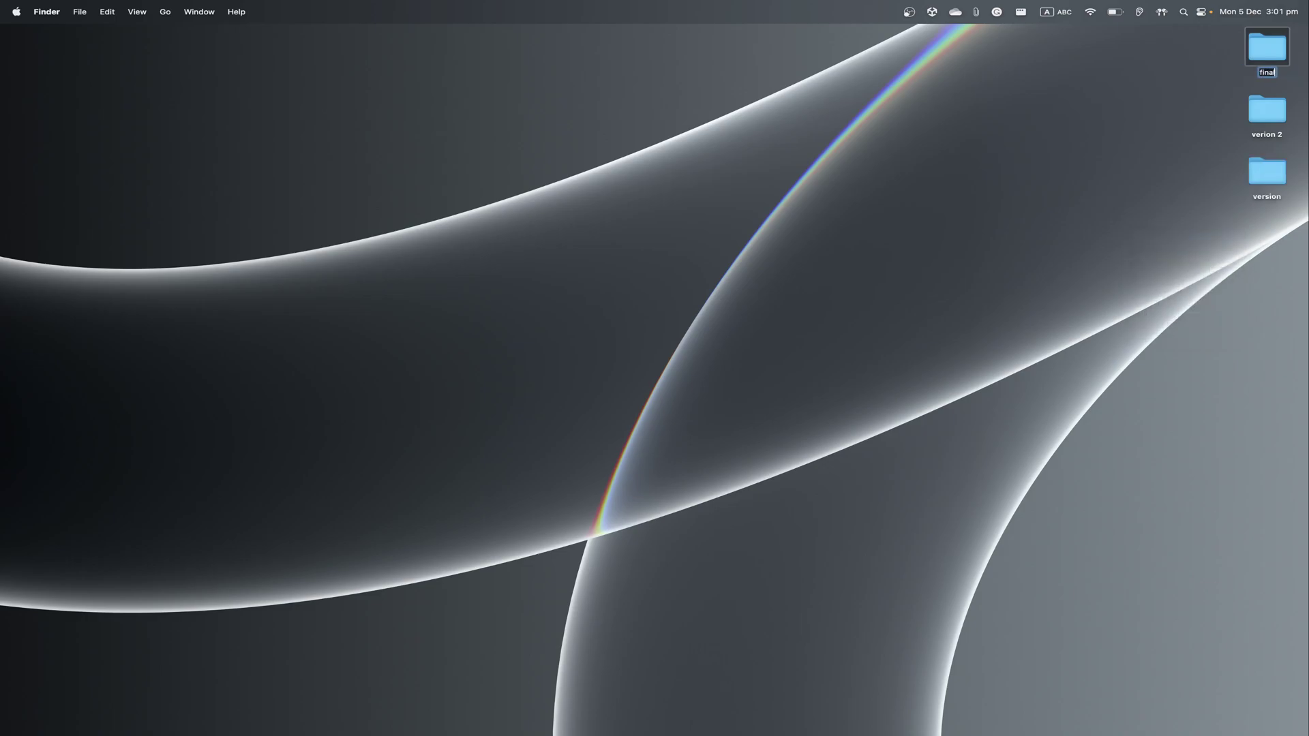
text( verion)
key(Return)
click(1198, 211)
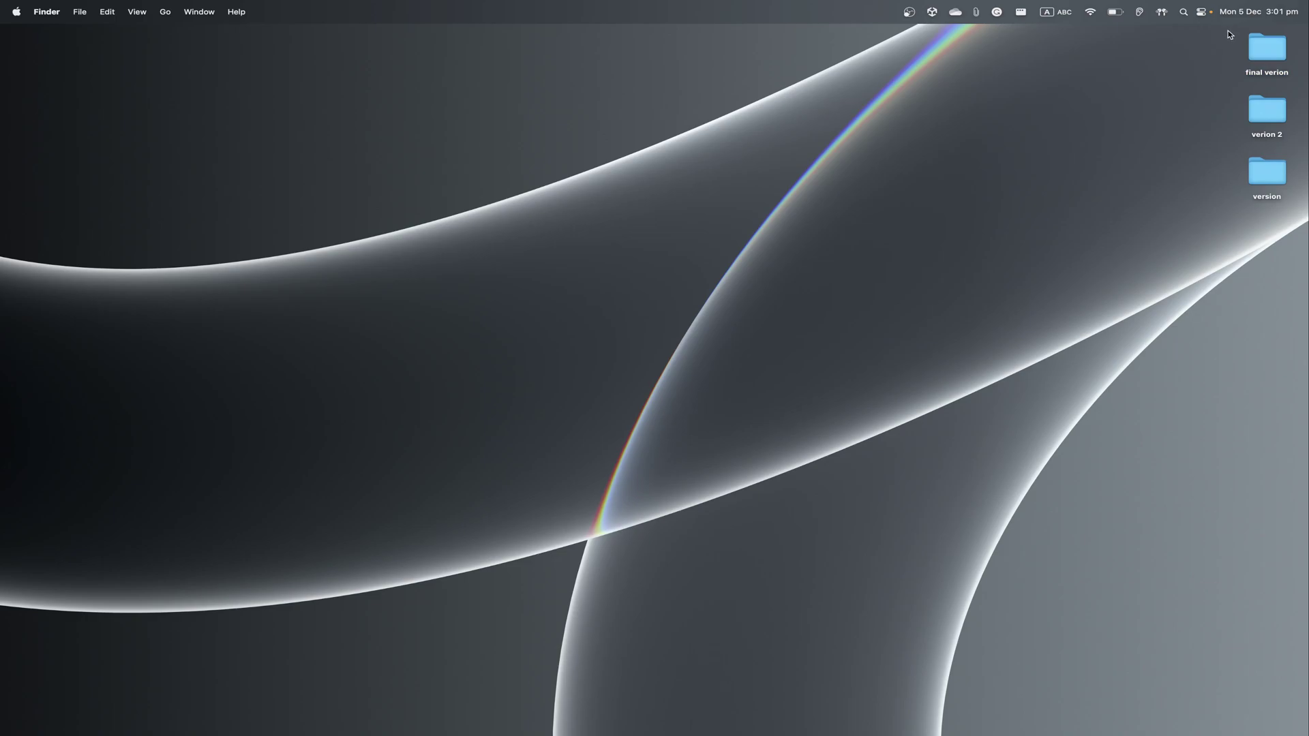
drag(1230, 34, 1296, 214)
click(1190, 82)
drag(1199, 47, 1273, 179)
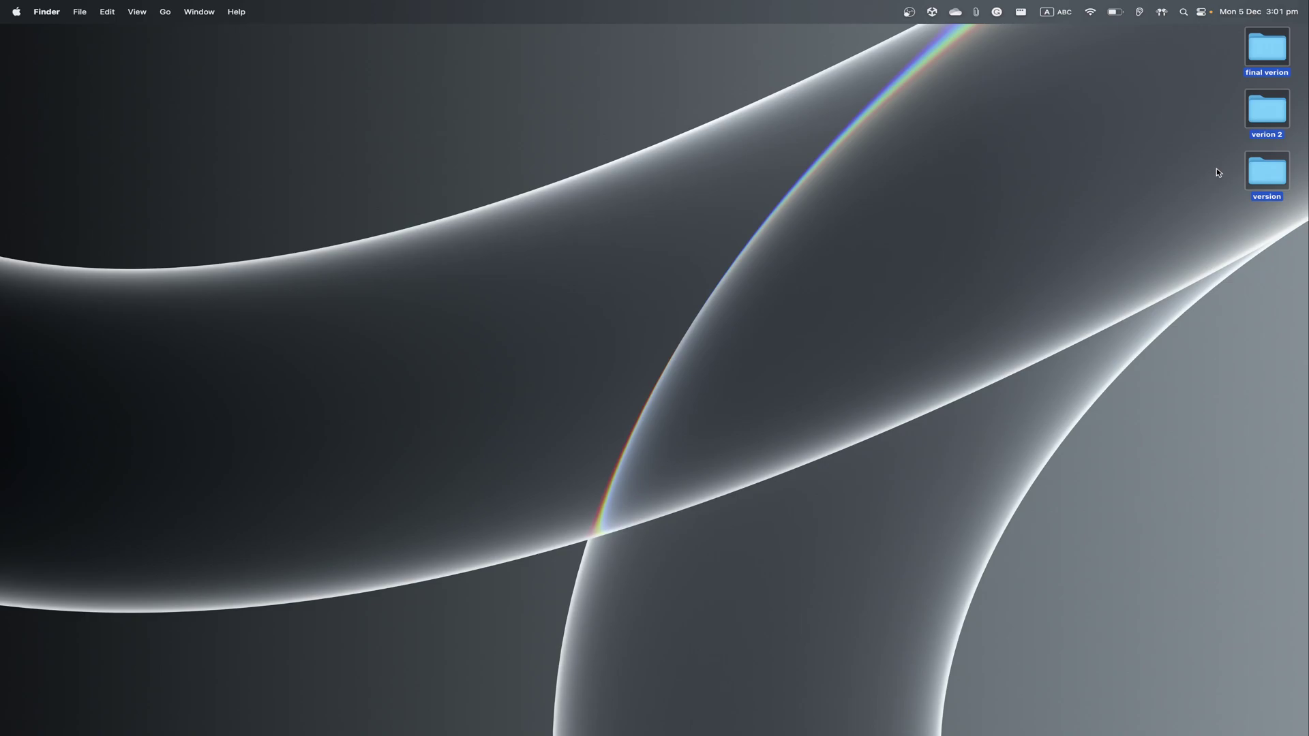
- Move version, verion 2 and final verion to the Bin, empty the Bin, and return to Unity
right_click(1278, 177)
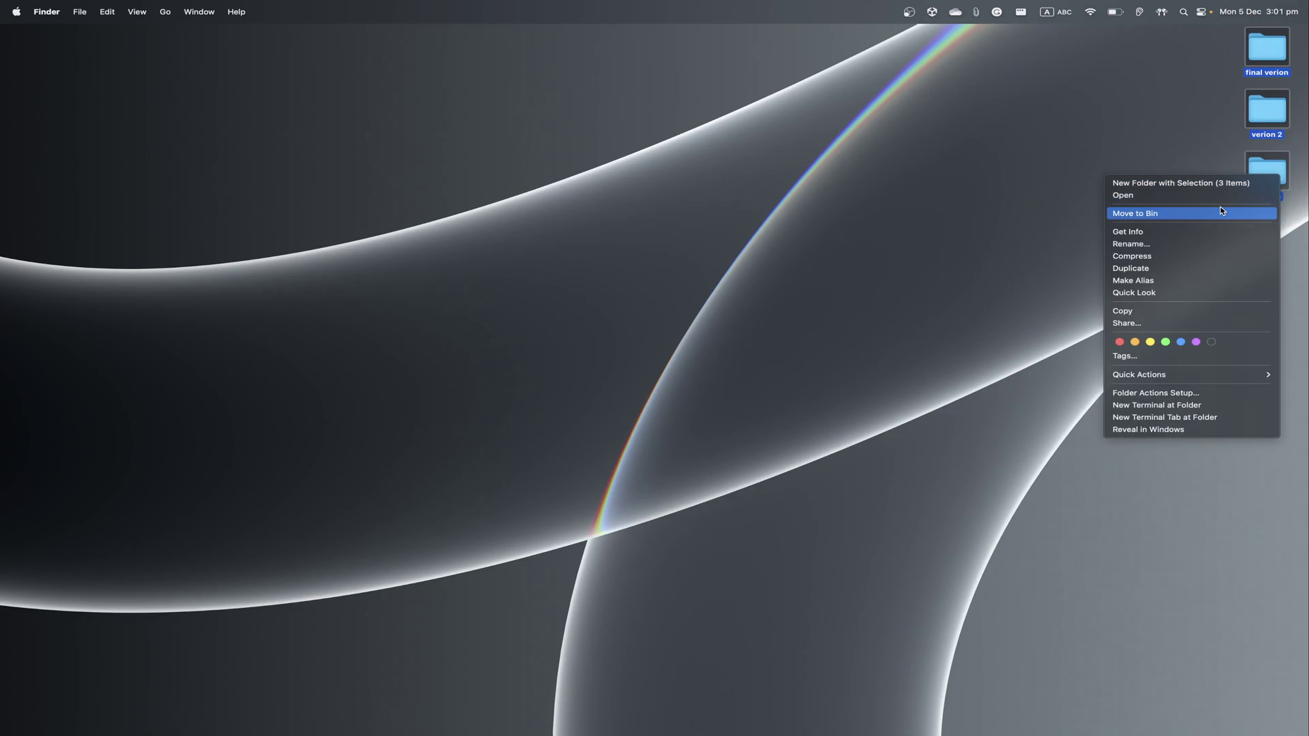
click(1221, 213)
mouse_move(1125, 726)
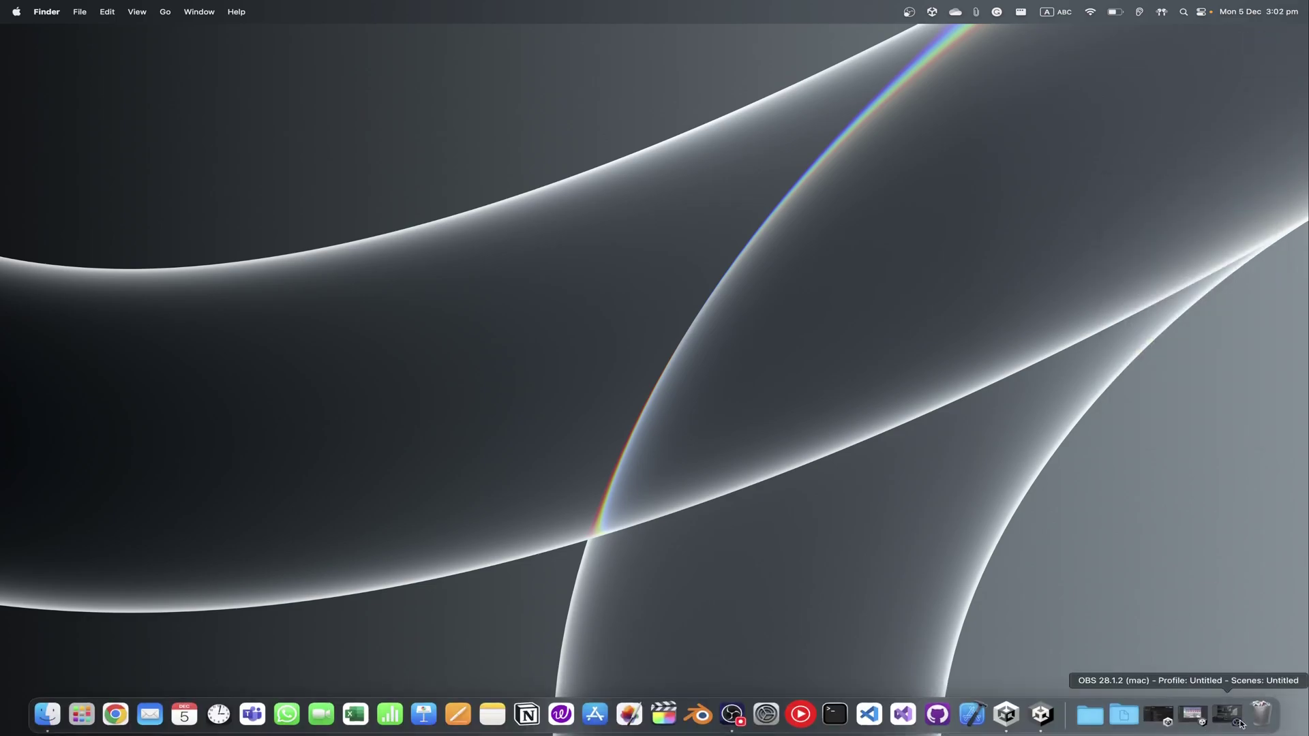
click(1261, 716)
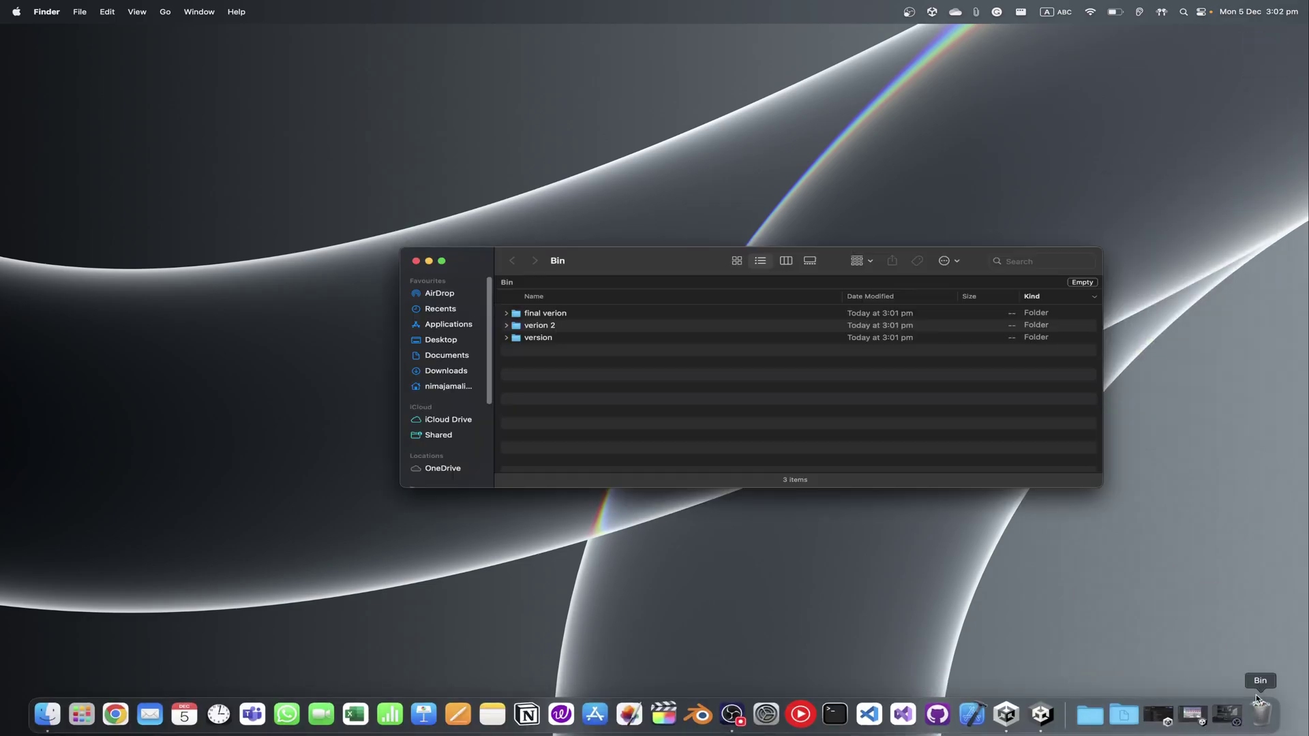
click(1084, 288)
click(722, 286)
mouse_move(1234, 726)
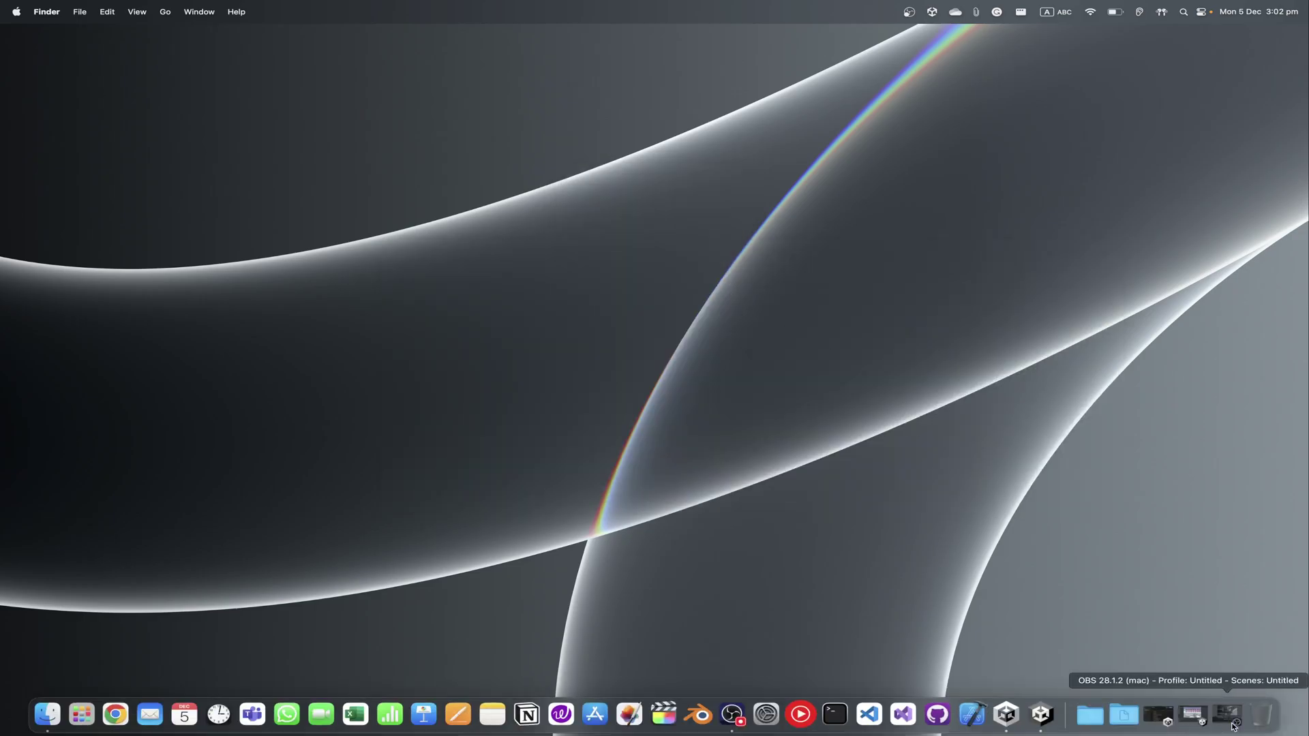
click(1193, 716)
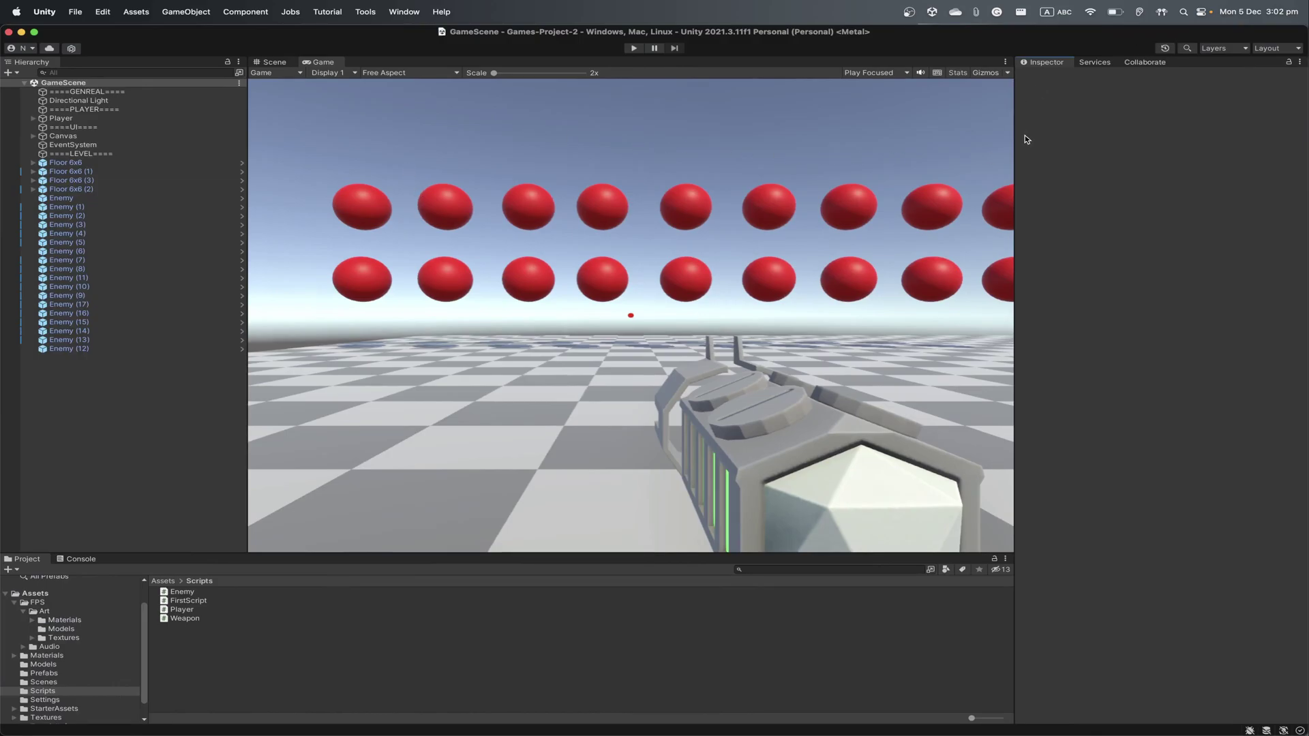
- Narrow the Inspector and Hierarchy panels and collapse the Assets folder tree in the Project window
drag(1014, 140, 1125, 140)
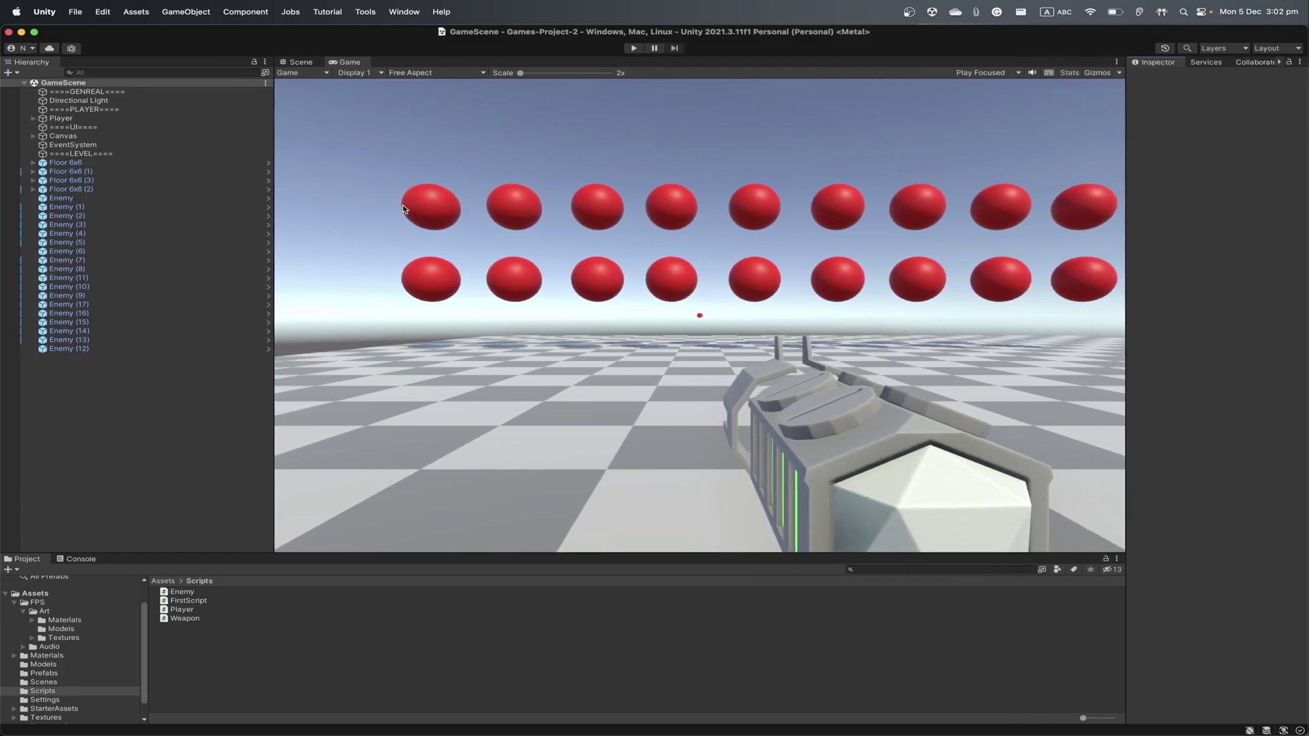
drag(273, 150, 206, 150)
click(71, 558)
click(27, 559)
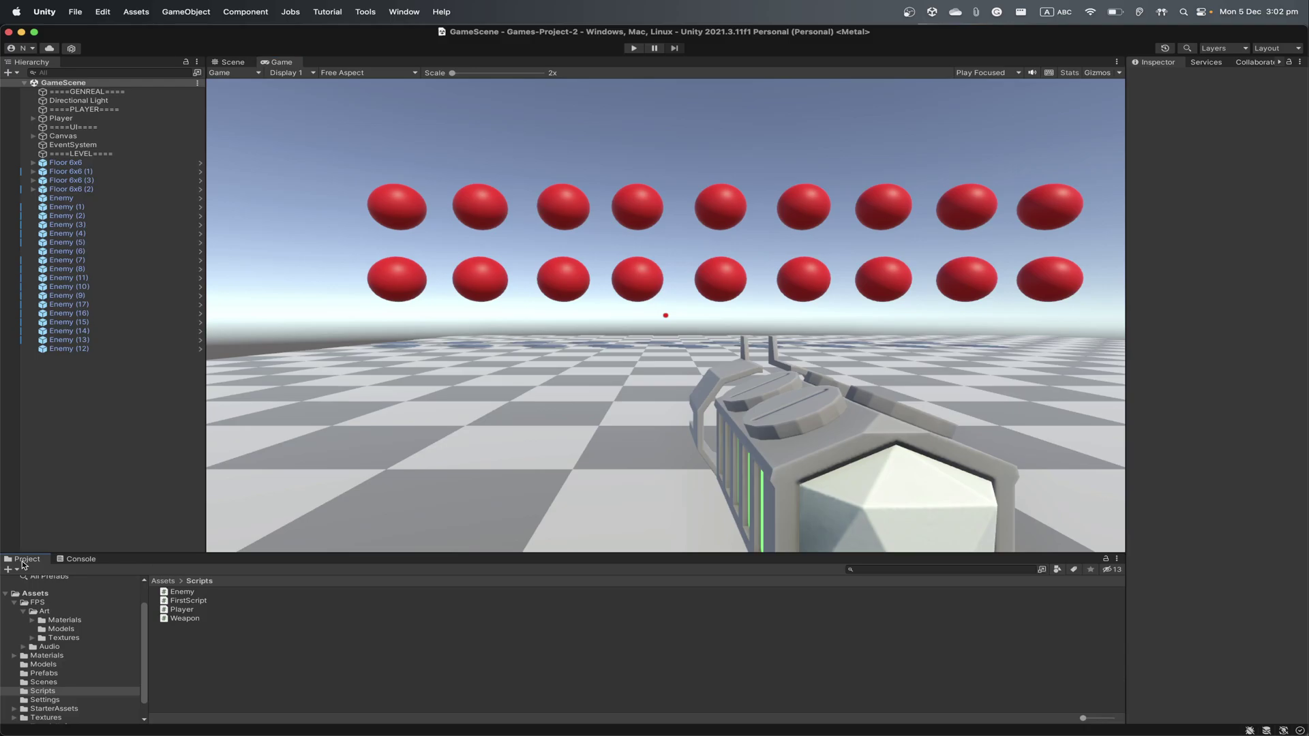
click(7, 593)
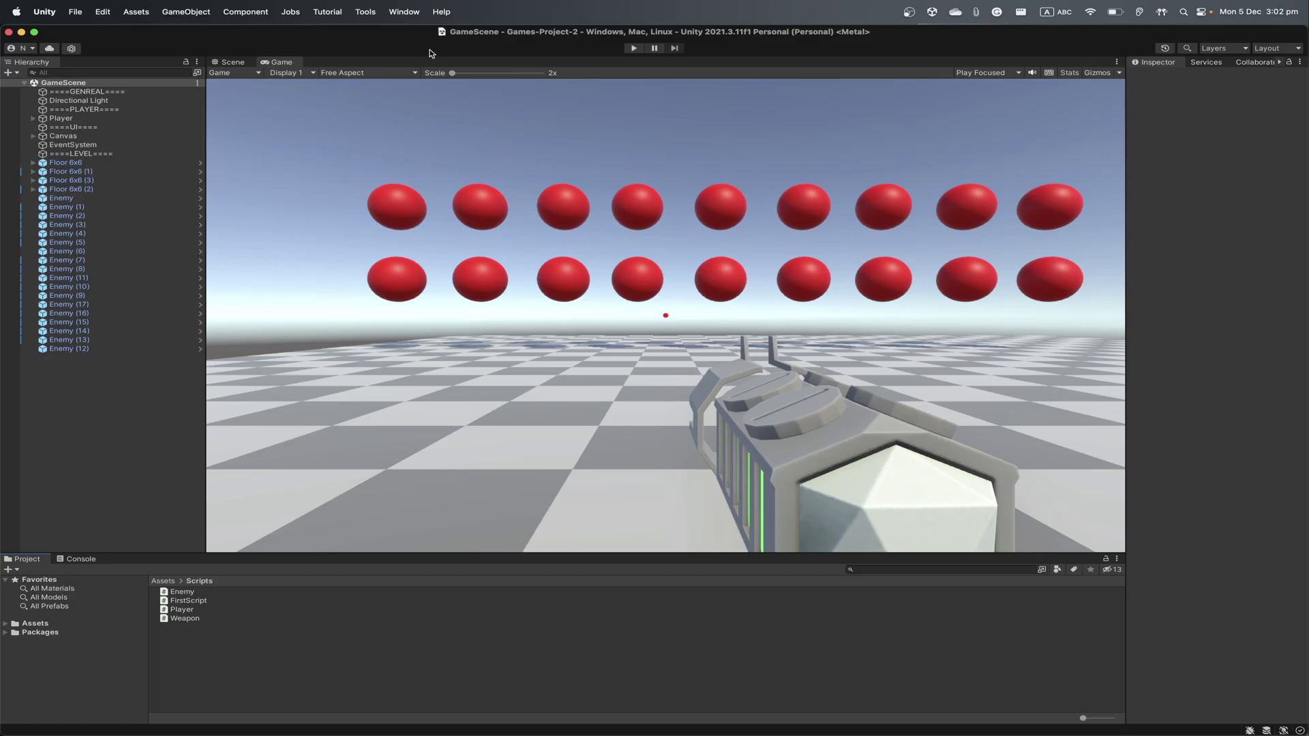
- Glance through the Window and Tools menus, then close them
click(405, 11)
mouse_move(358, 22)
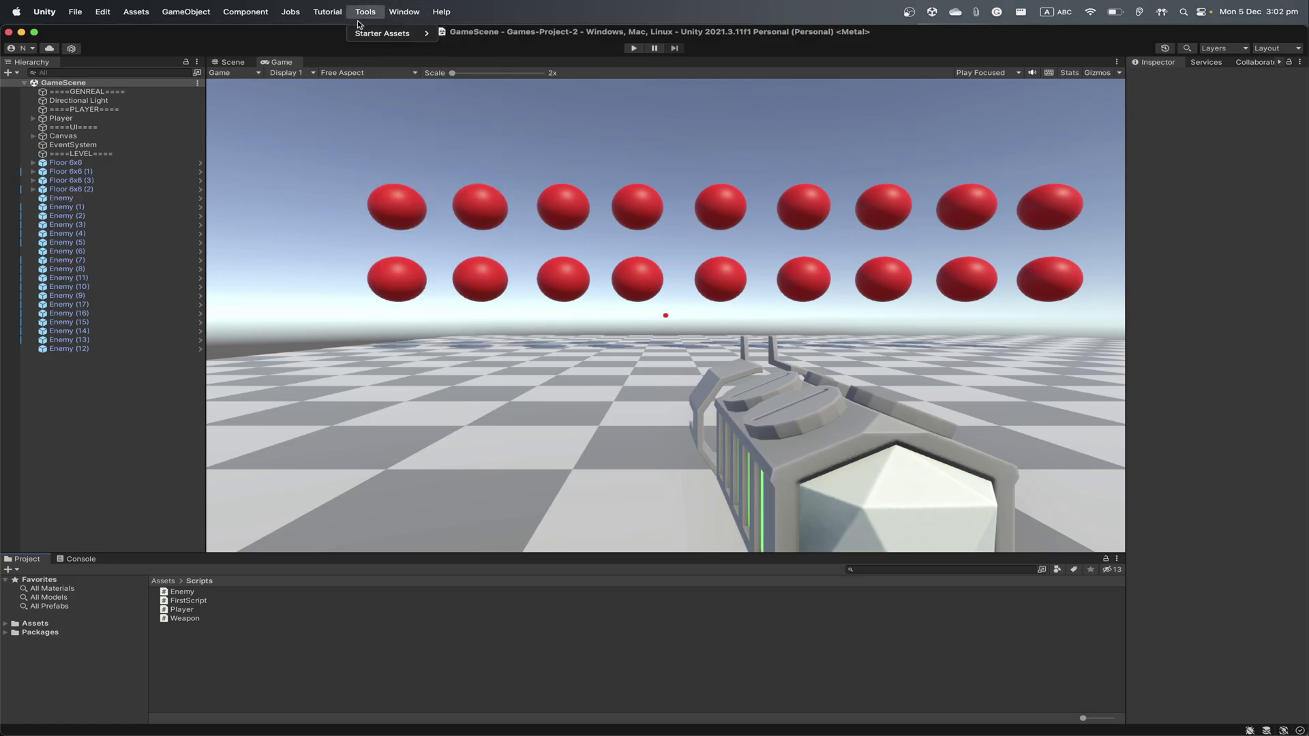
click(322, 39)
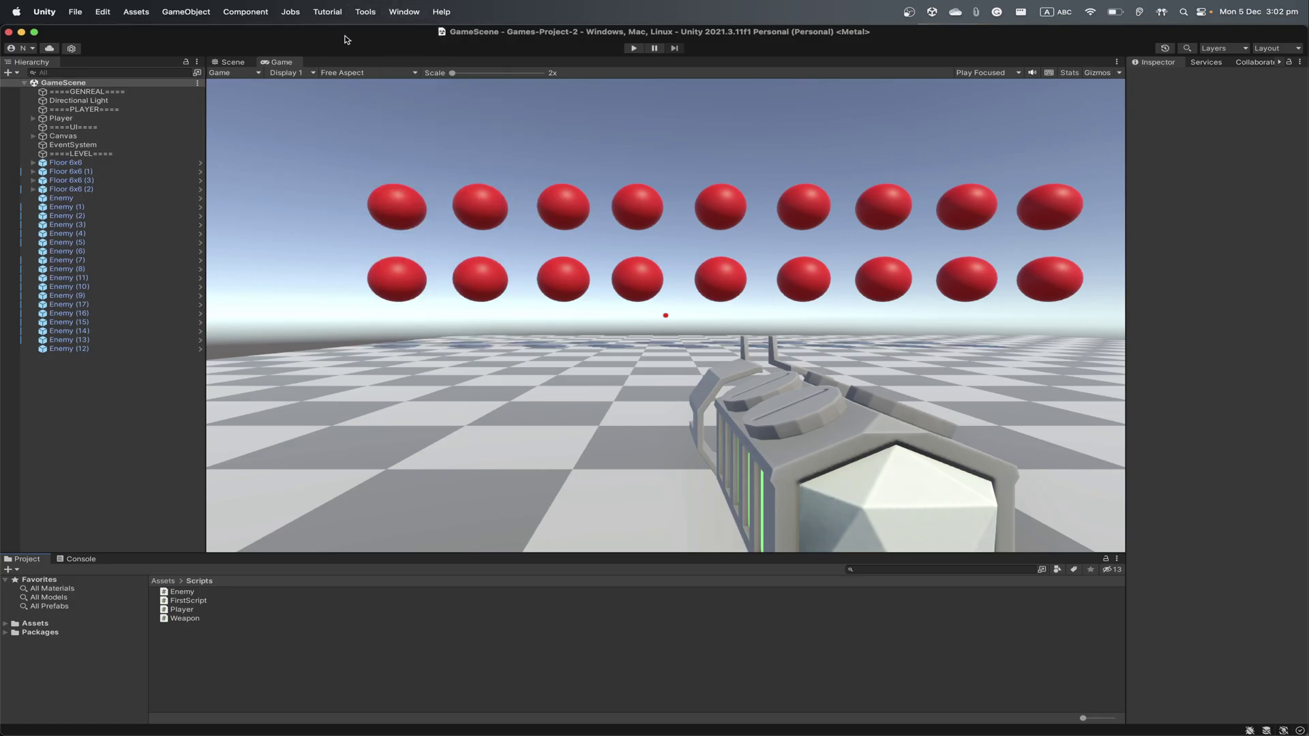
- Open the Plastic SCM panel, check the signed-in account, and start creating the Games Project 2 workspace
click(71, 50)
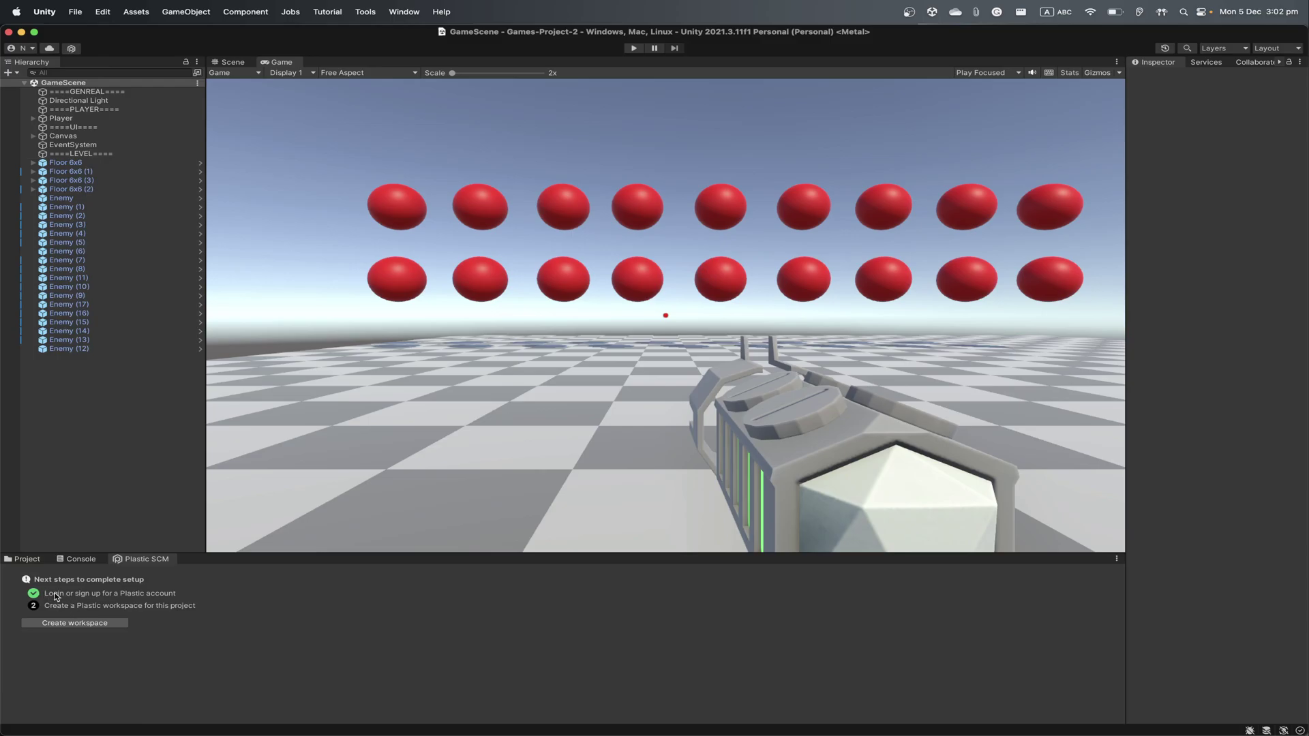
click(23, 49)
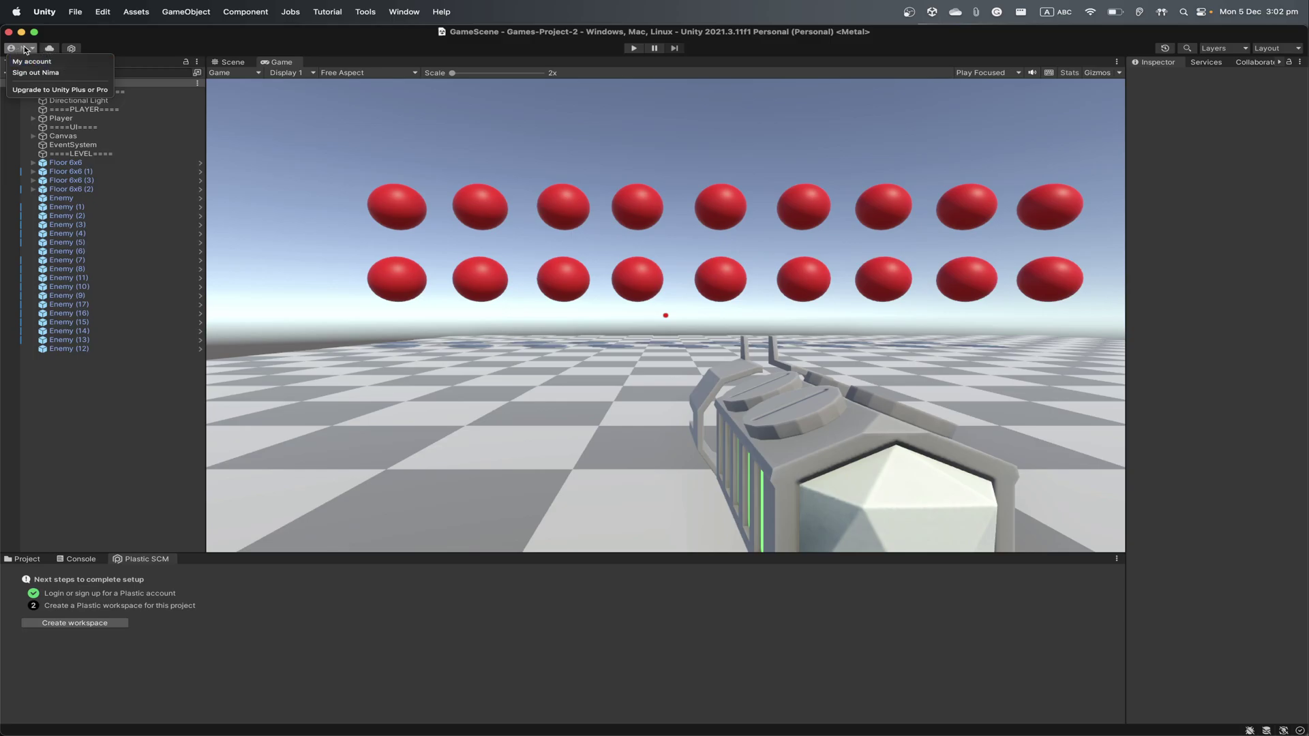
click(24, 48)
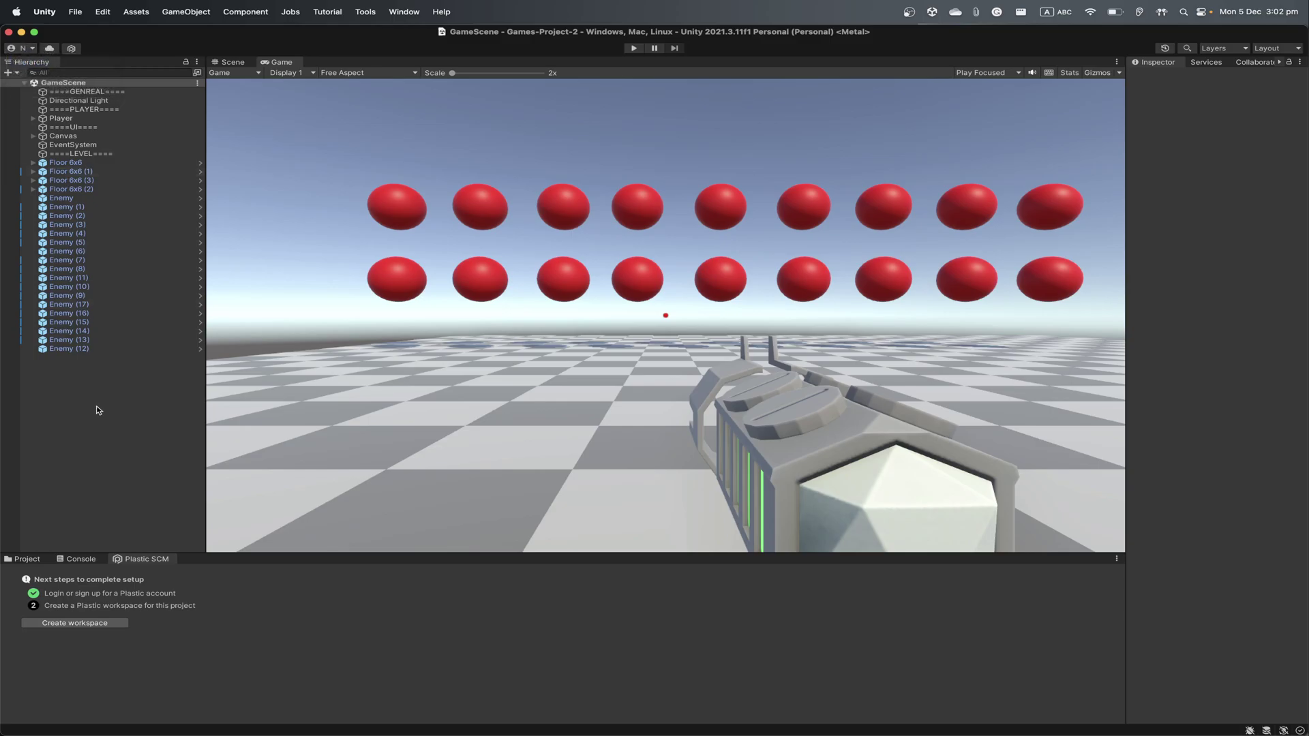
click(106, 624)
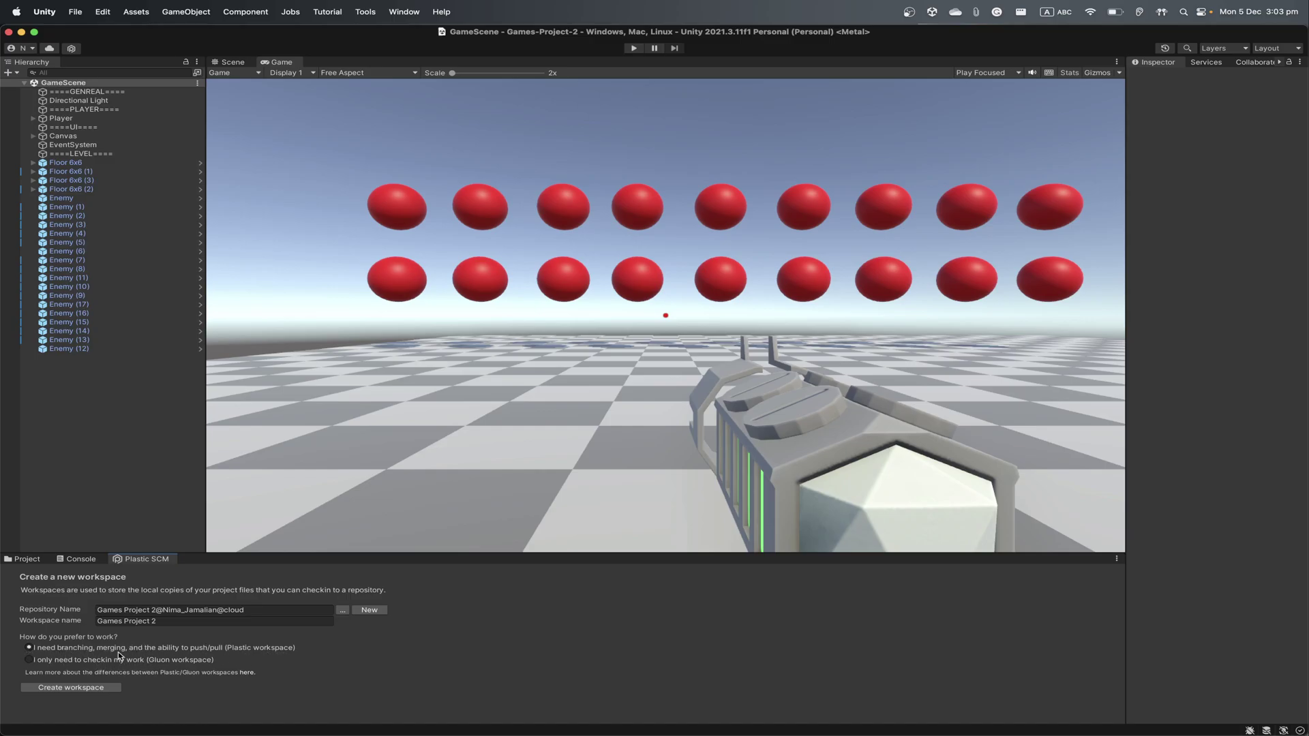
- Create the Games Project 2 workspace, scroll the pending changes, and tick all 1078 files
click(96, 688)
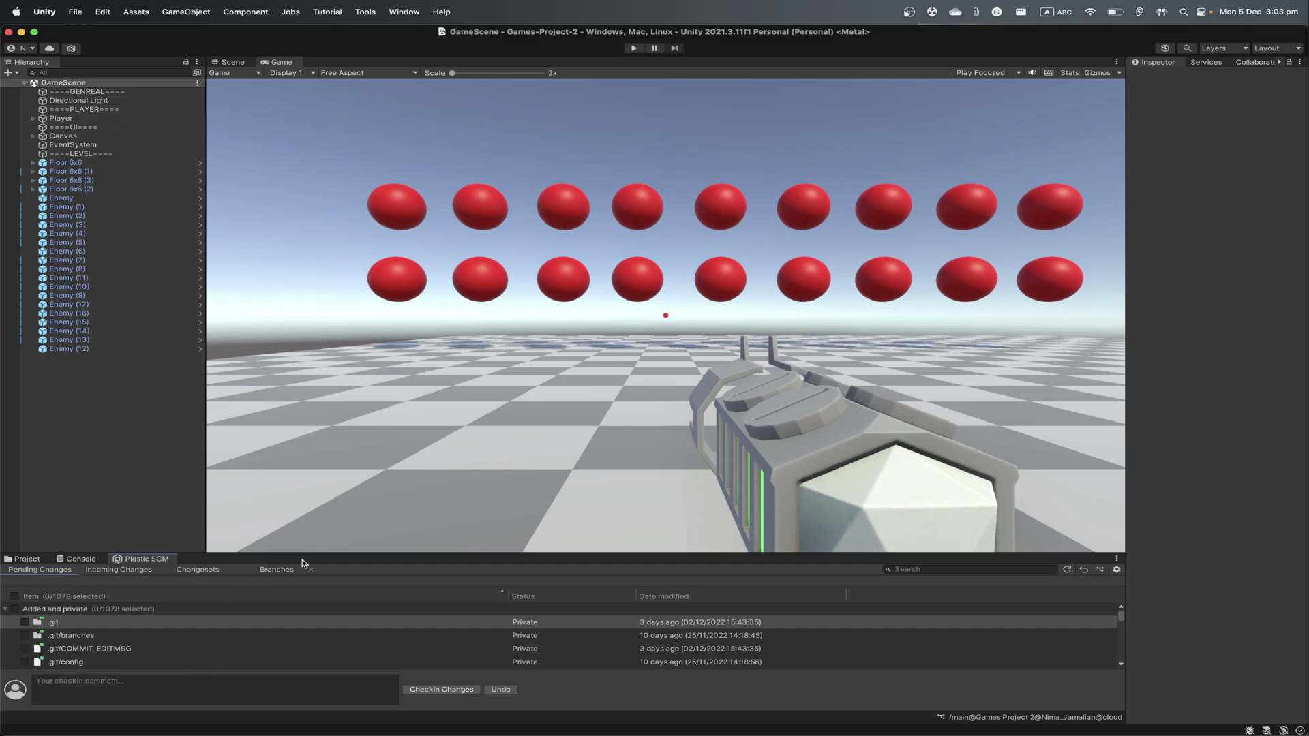
drag(305, 553, 305, 346)
scroll(232, 518, down, 10)
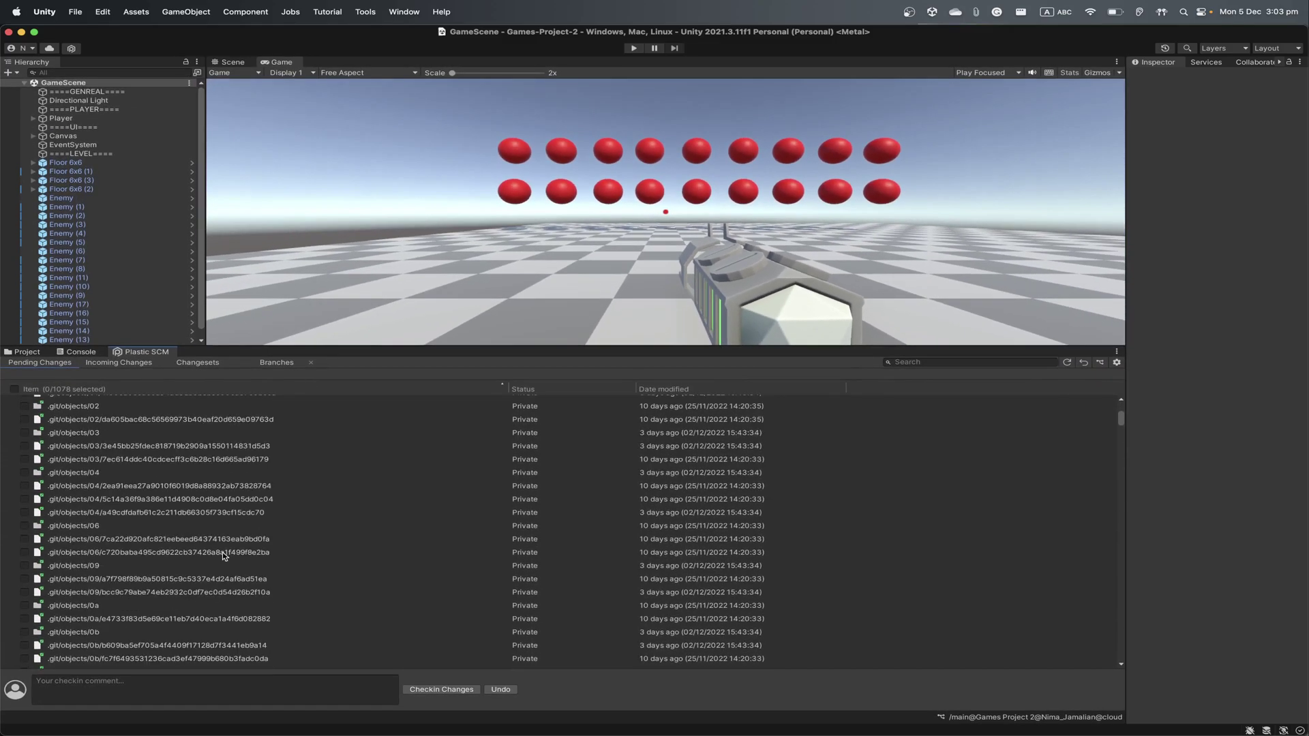
scroll(223, 555, down, 20)
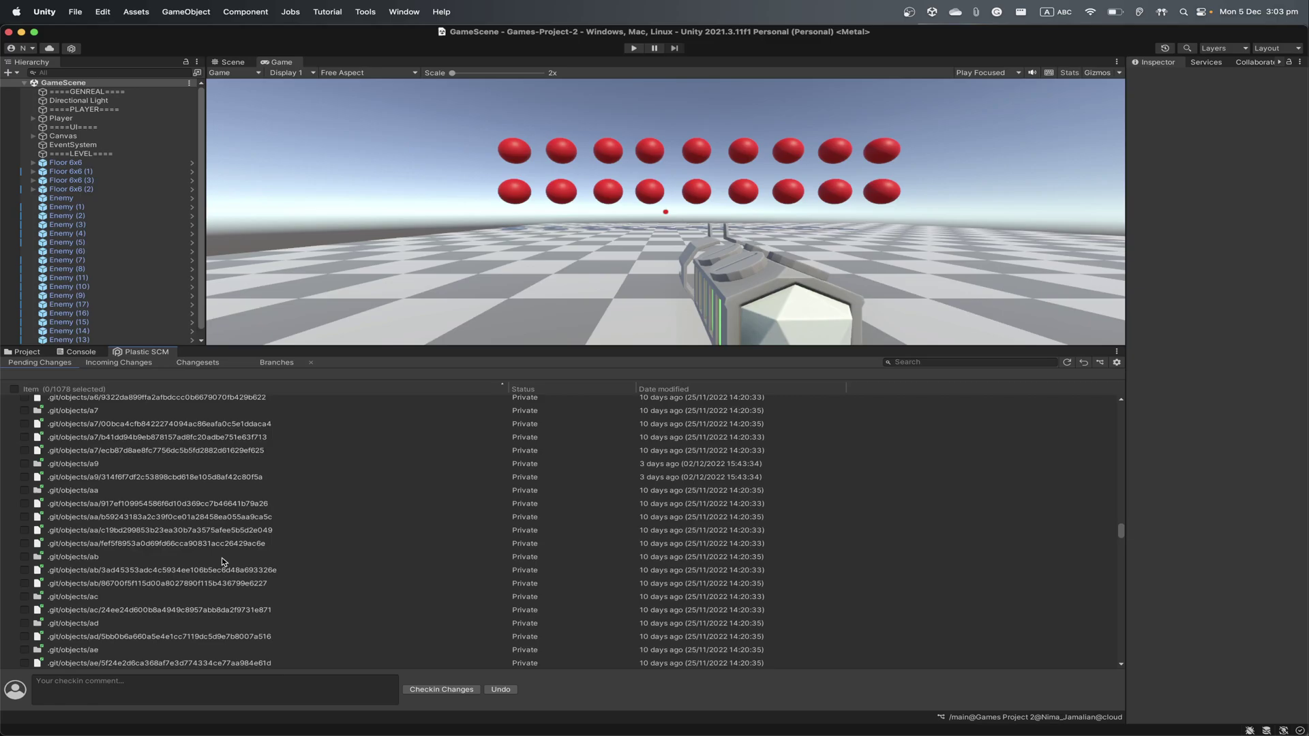
scroll(230, 562, down, 20)
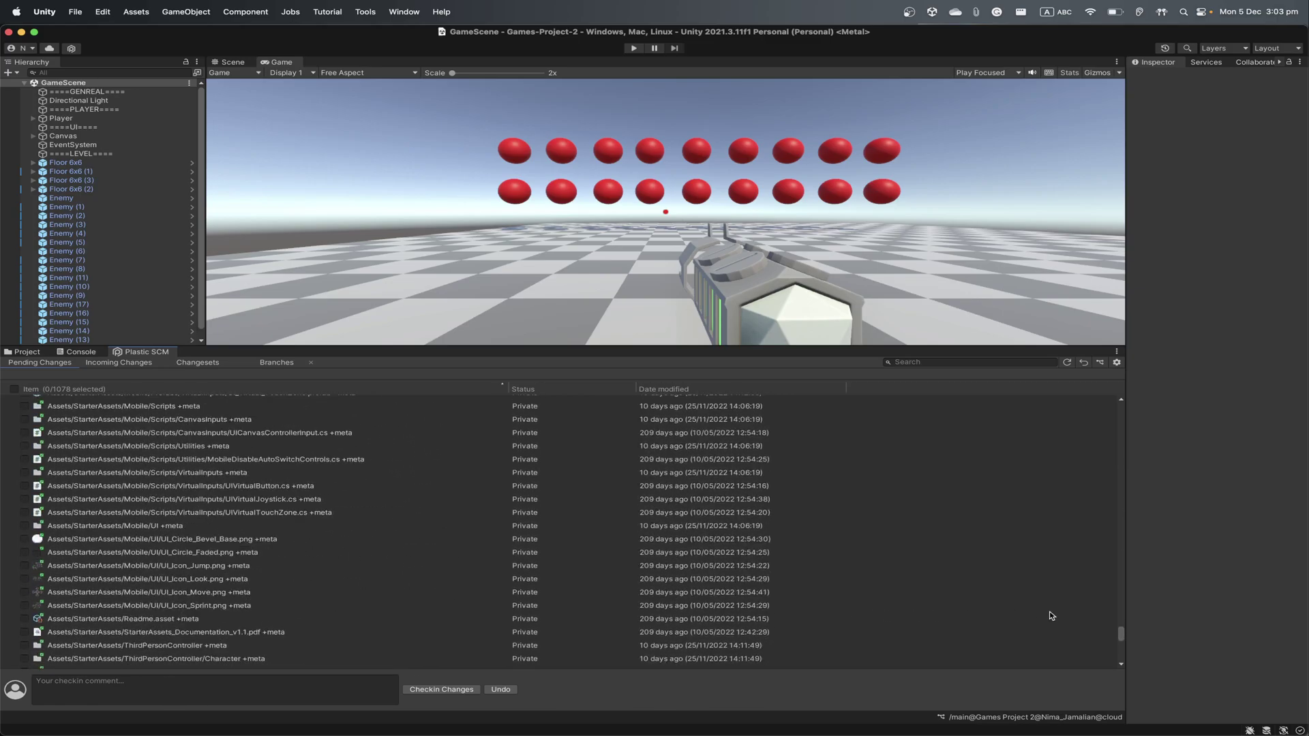
drag(1122, 644, 1114, 618)
scroll(1104, 545, down, 5)
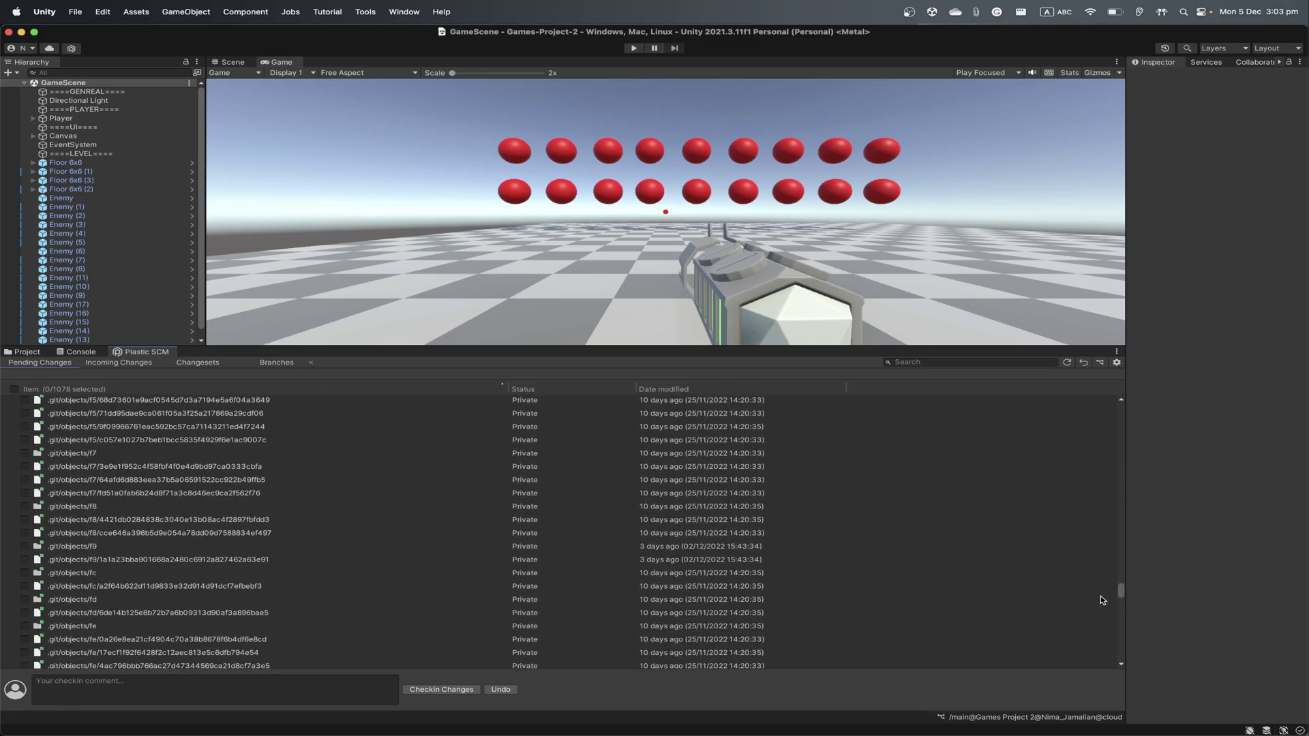
scroll(77, 423, up, 15)
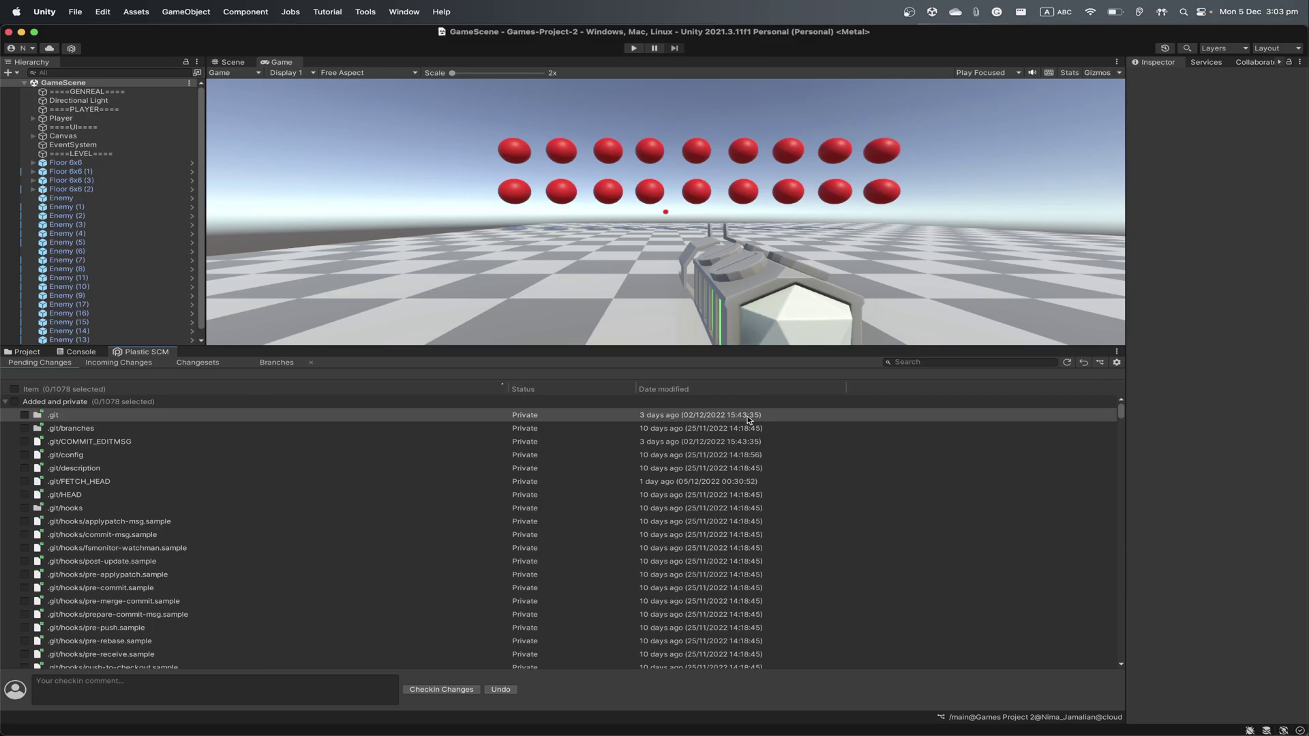
click(13, 389)
- Enter the check-in comment 'F' and check in all 1078 selected files
click(189, 685)
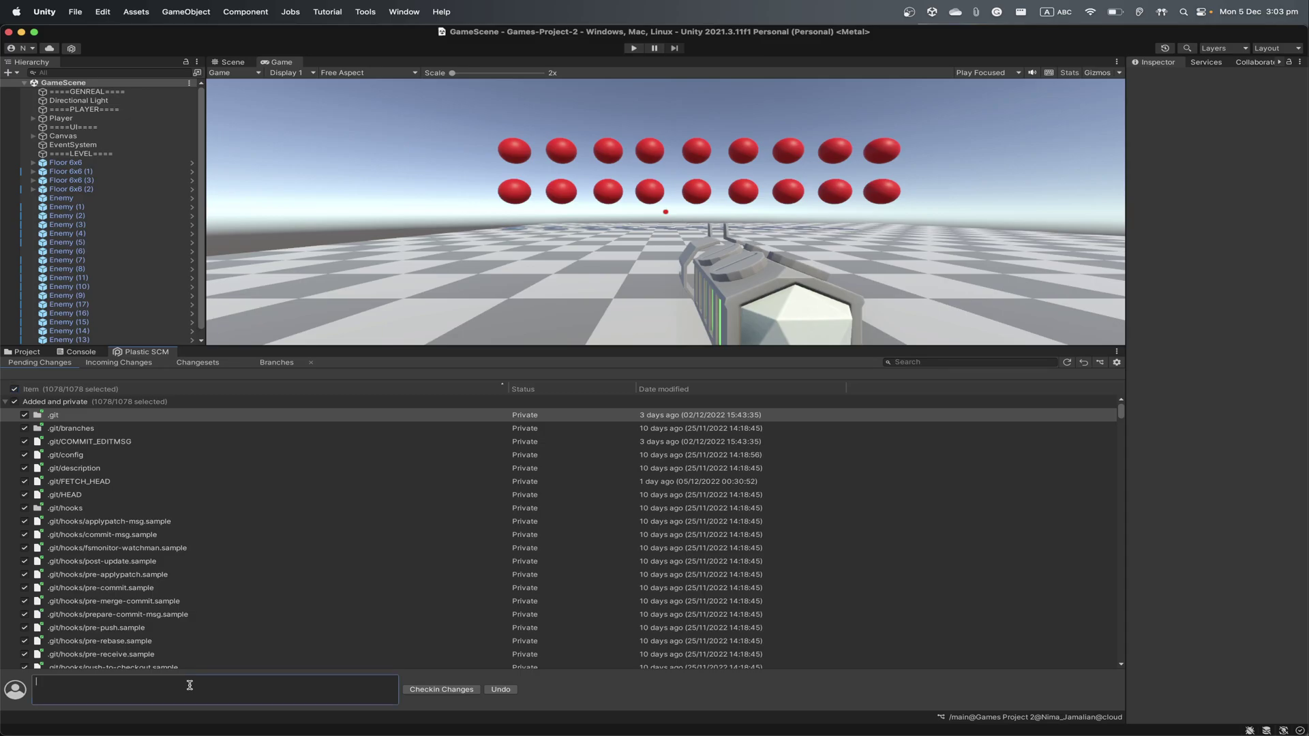
text(rohrhafo;rajo)
key(super+a)
text(F)
click(439, 690)
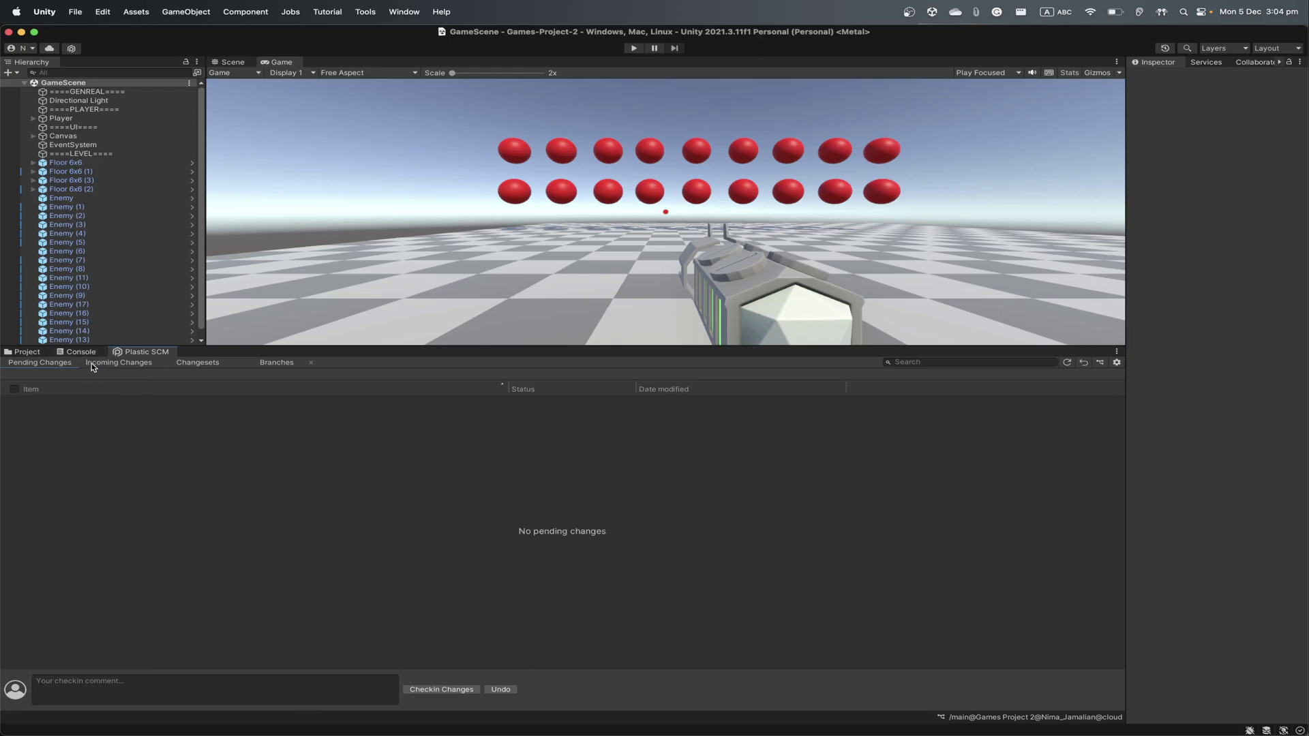
- Open the Changesets list and review files in changesets 0, 1 and 2 'Project File'
click(146, 366)
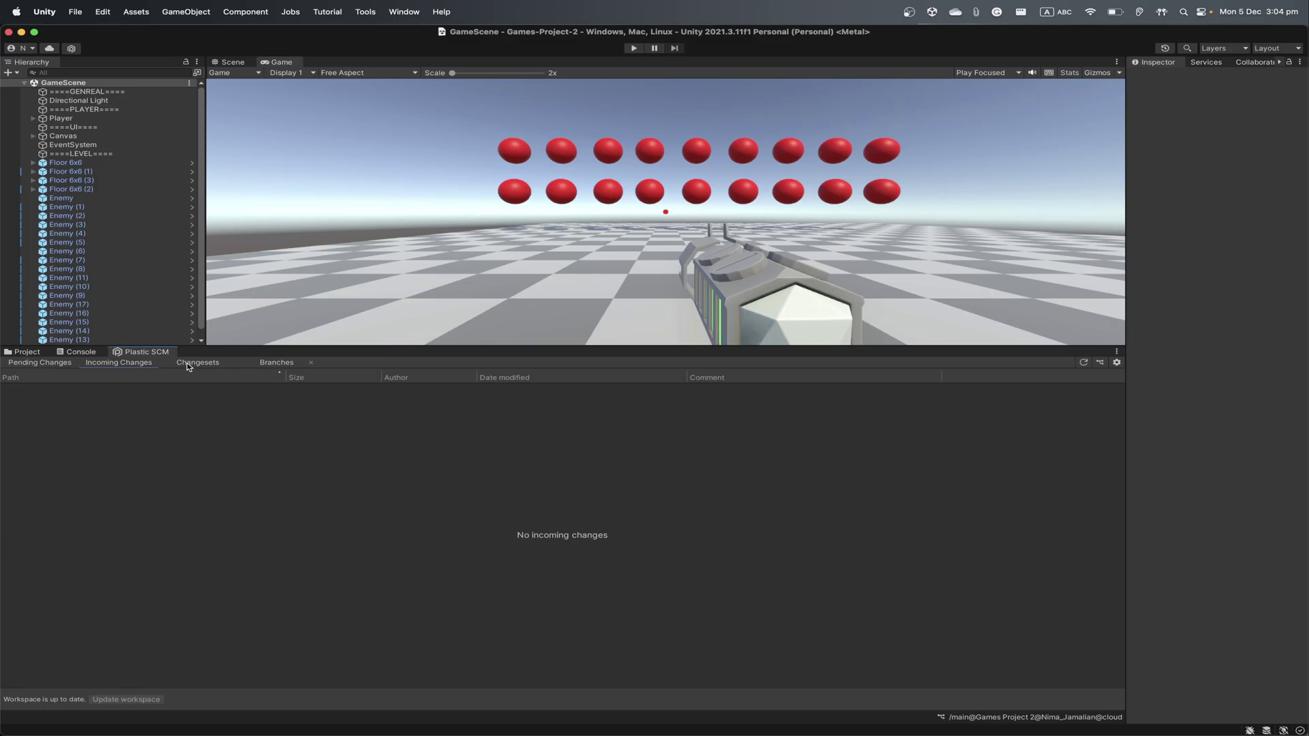
click(198, 364)
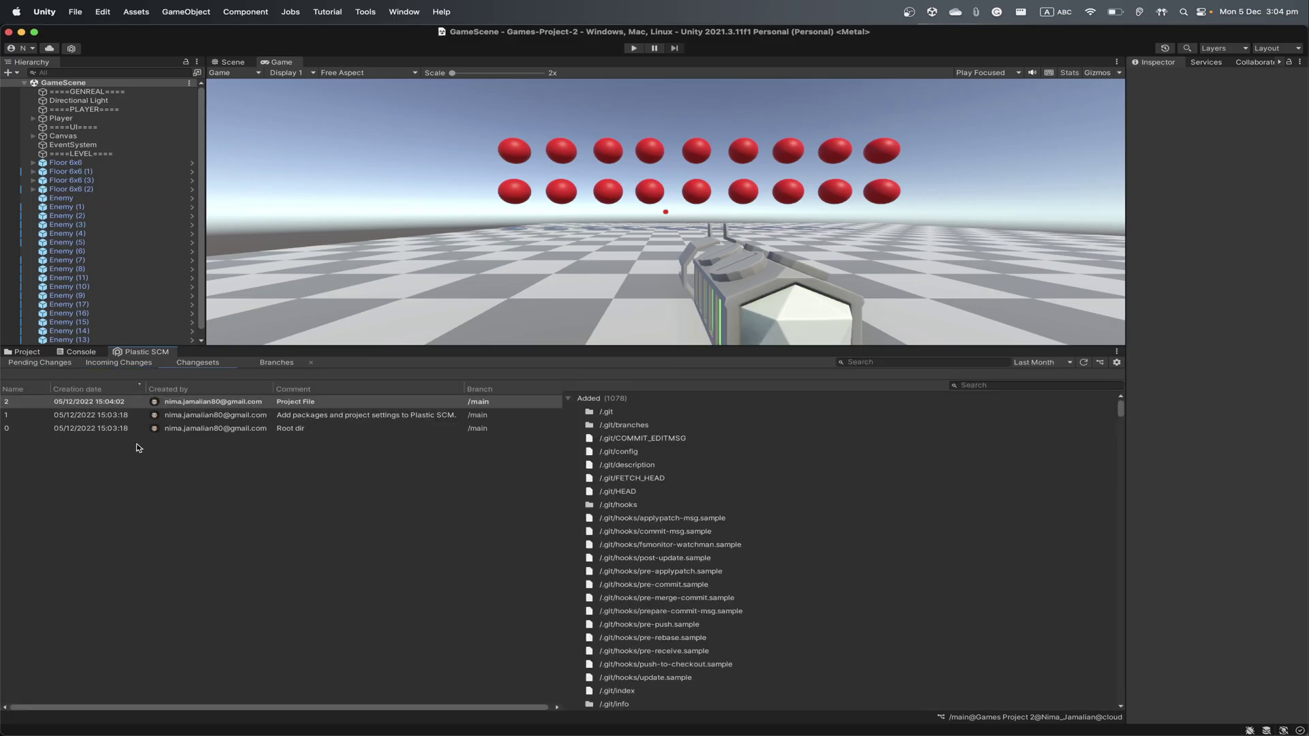
click(225, 428)
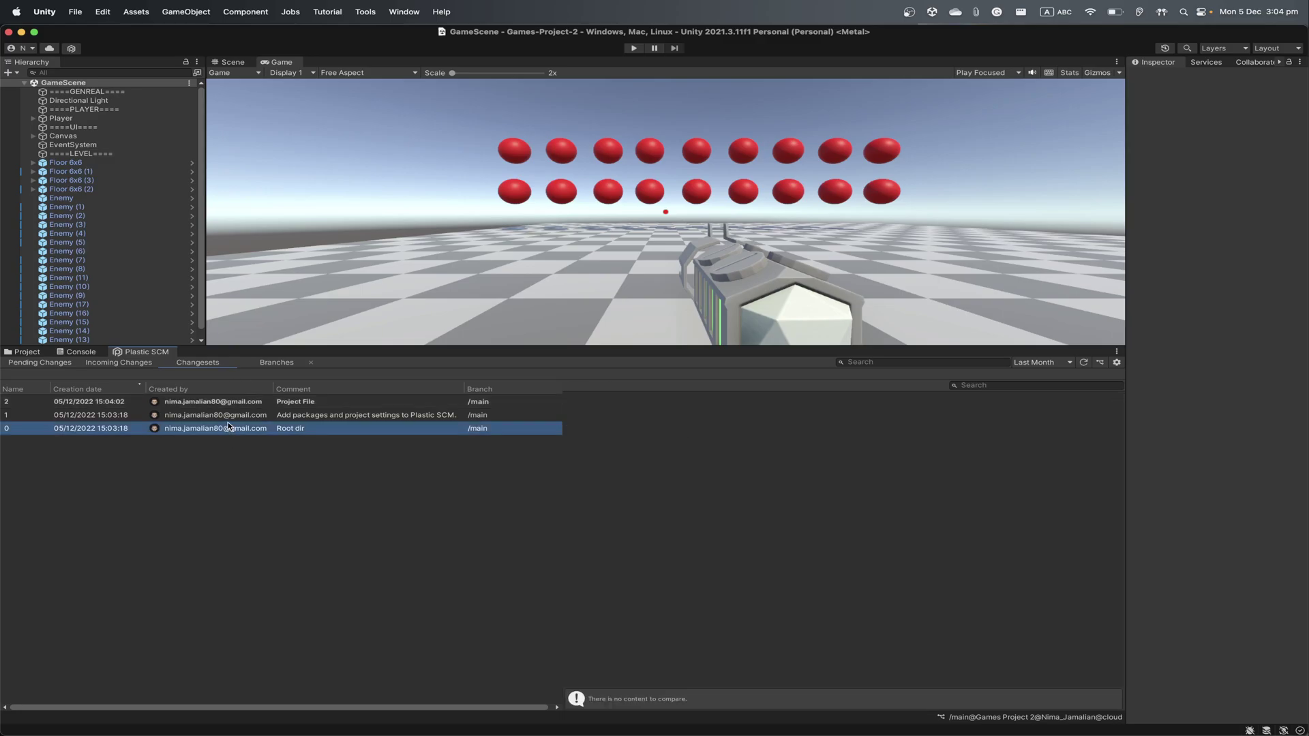
click(227, 415)
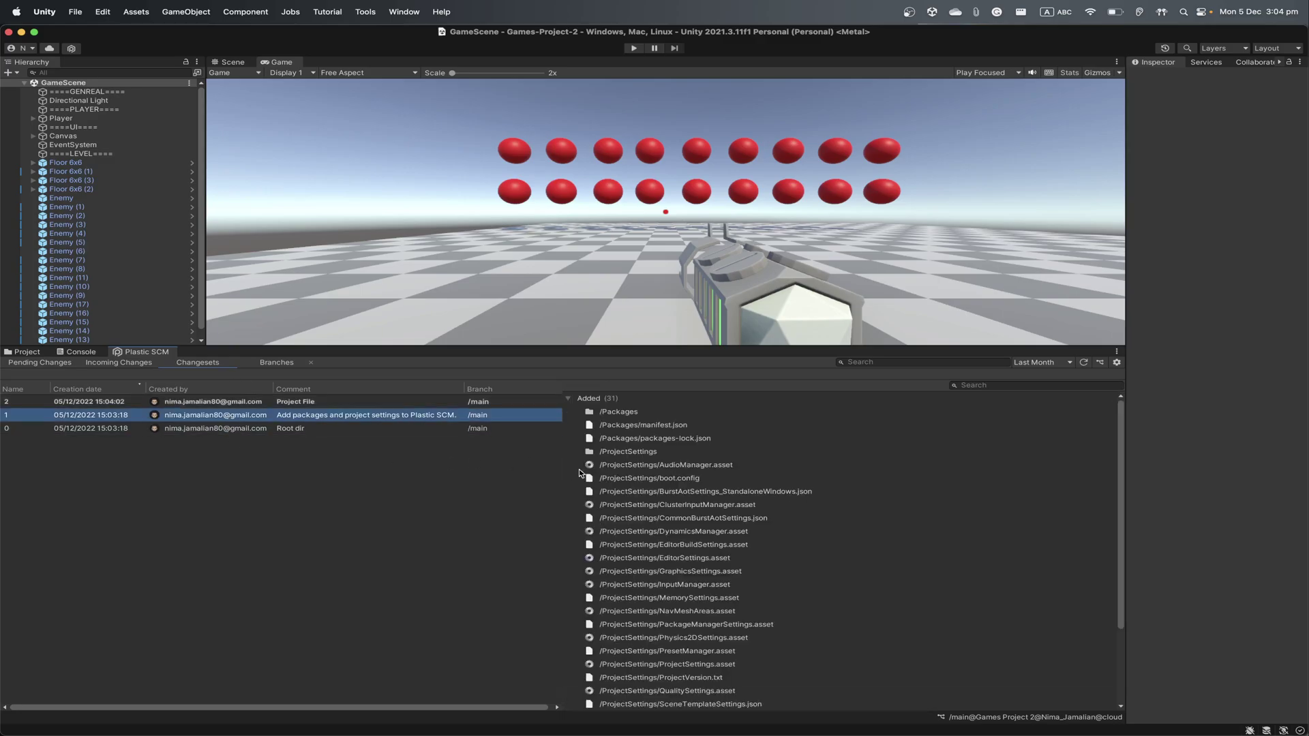
click(261, 402)
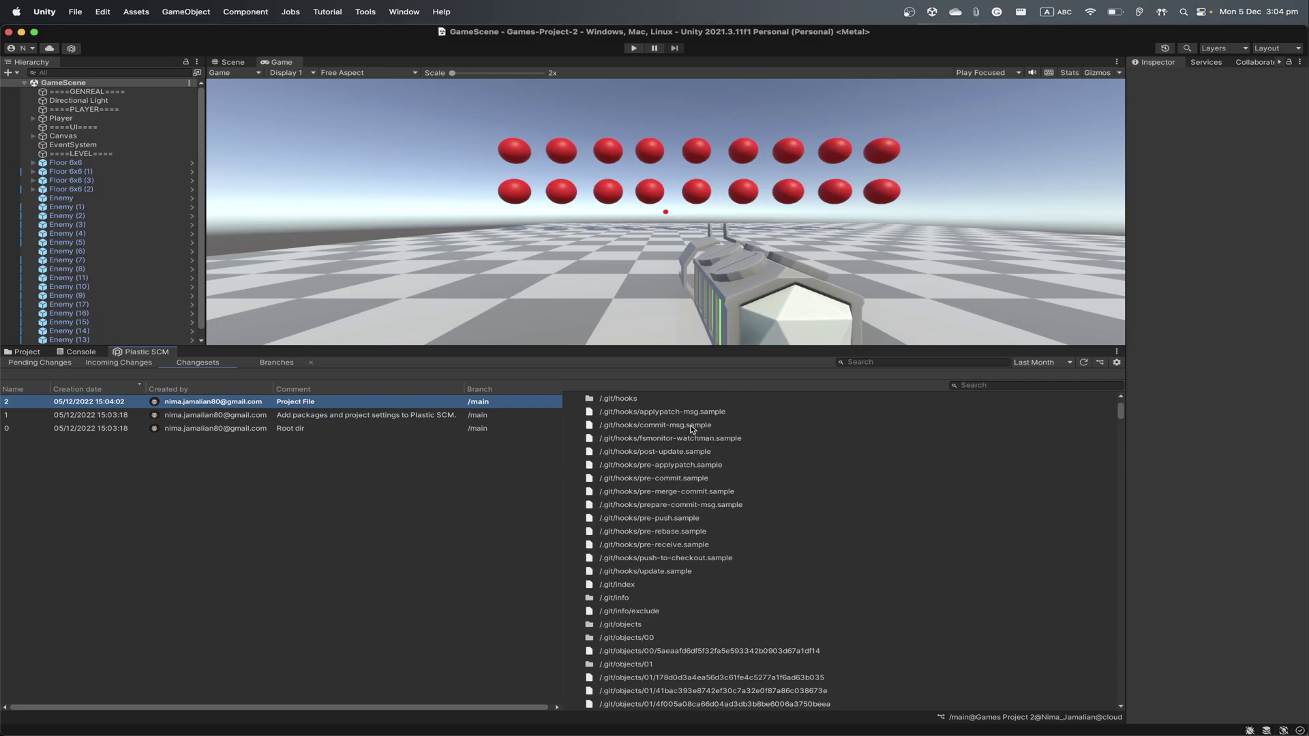
scroll(691, 428, down, 20)
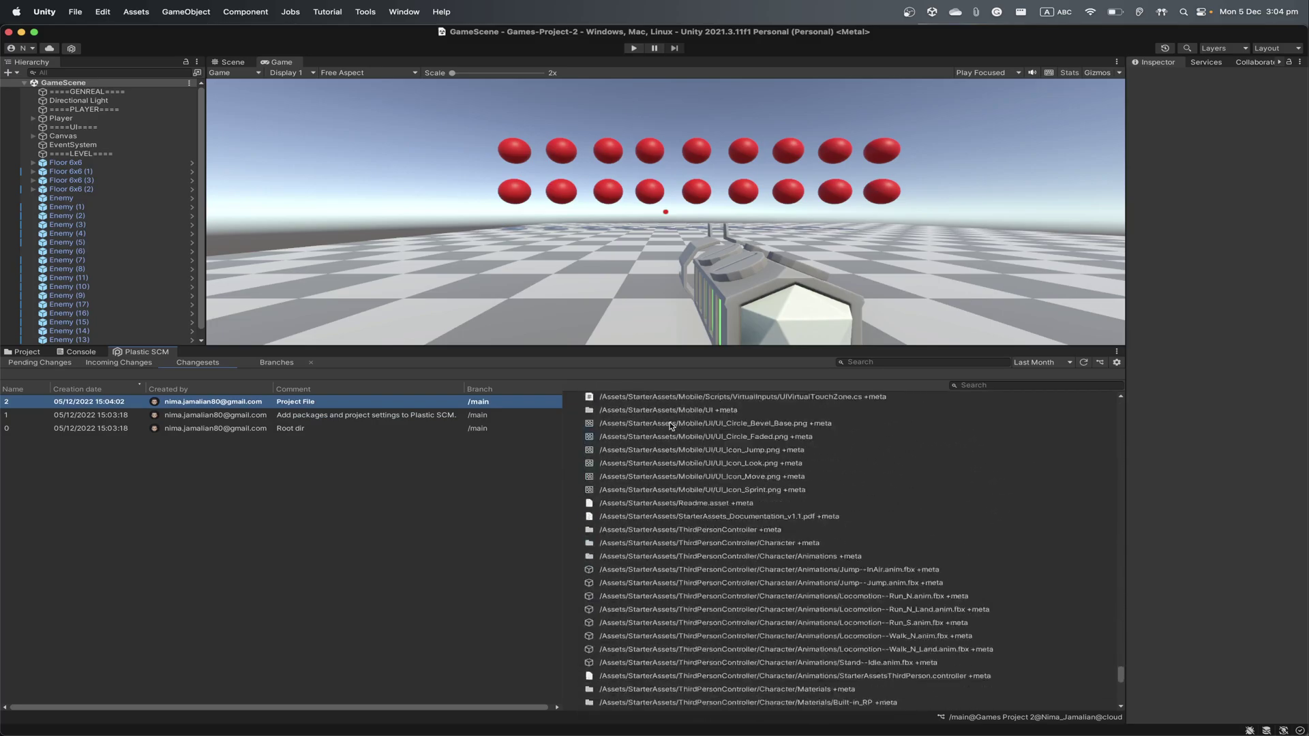
scroll(672, 426, down, 7)
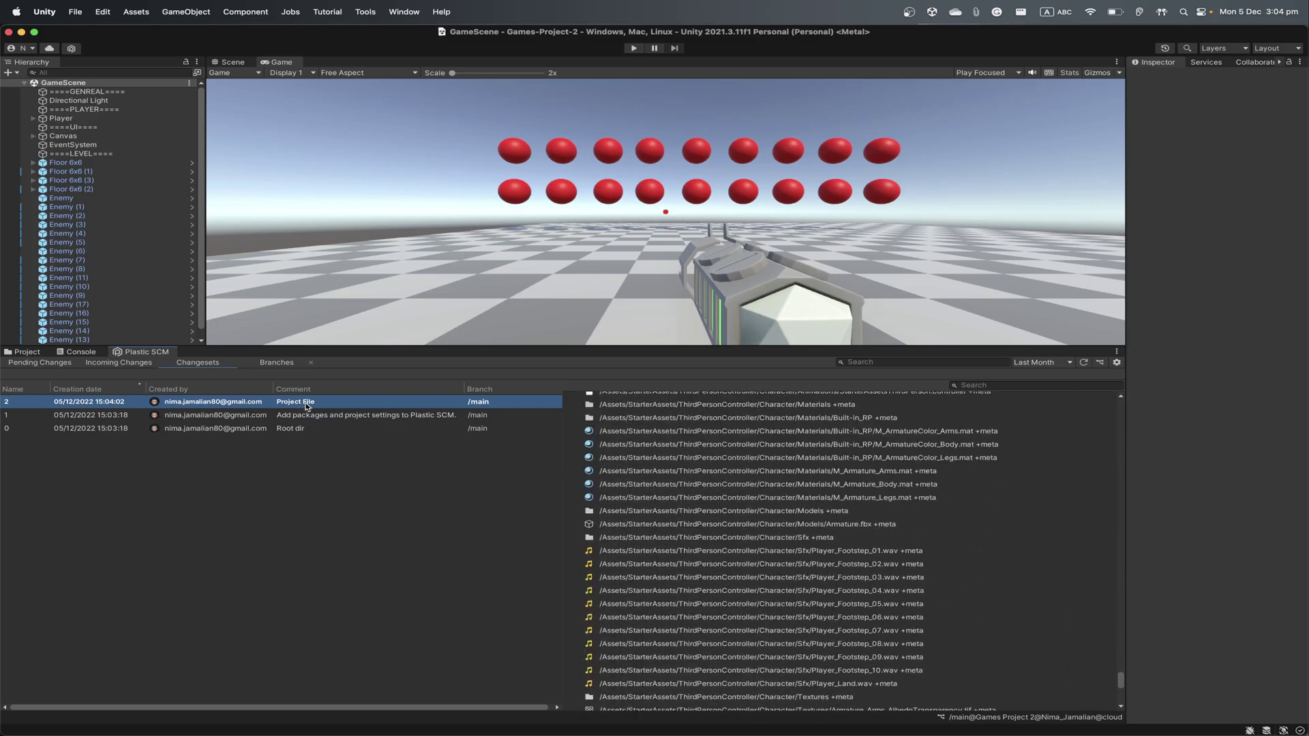
scroll(693, 471, up, 10)
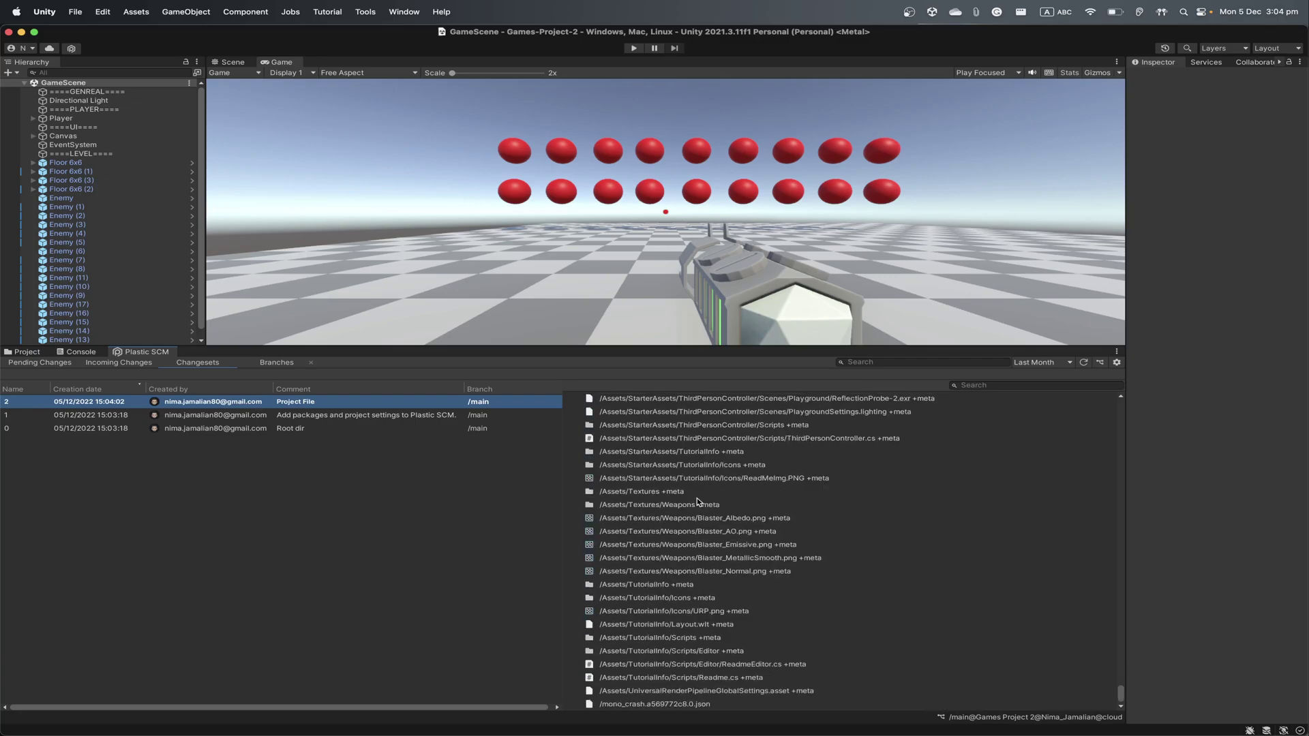
scroll(699, 496, up, 15)
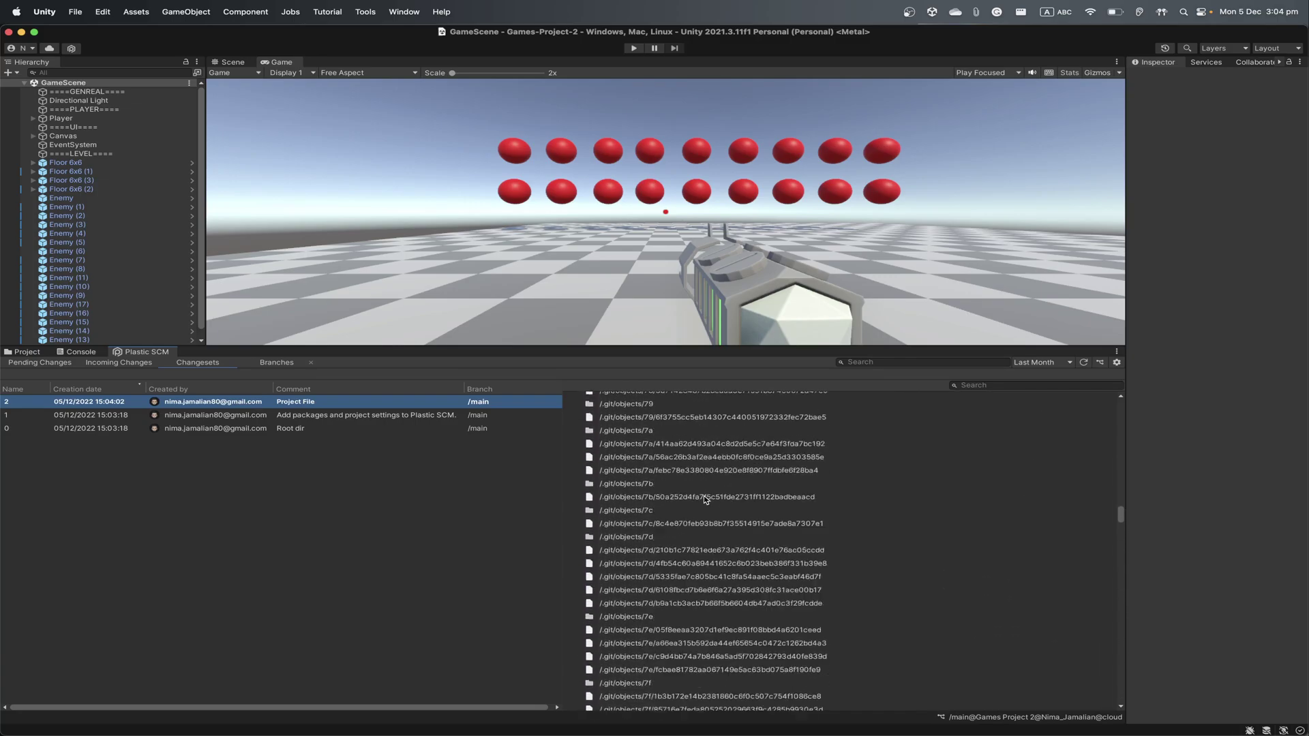
- Open the Branches view and inspect the /main branch's actions menu
click(272, 363)
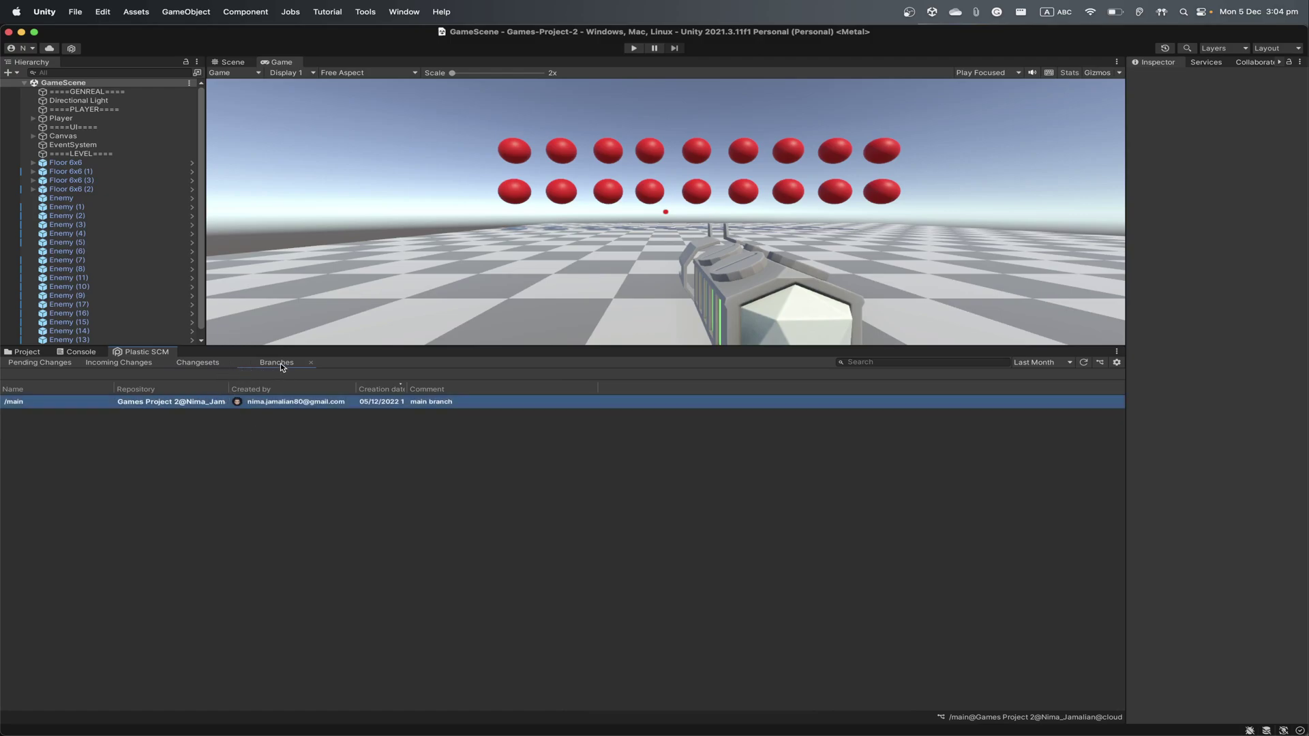
right_click(441, 405)
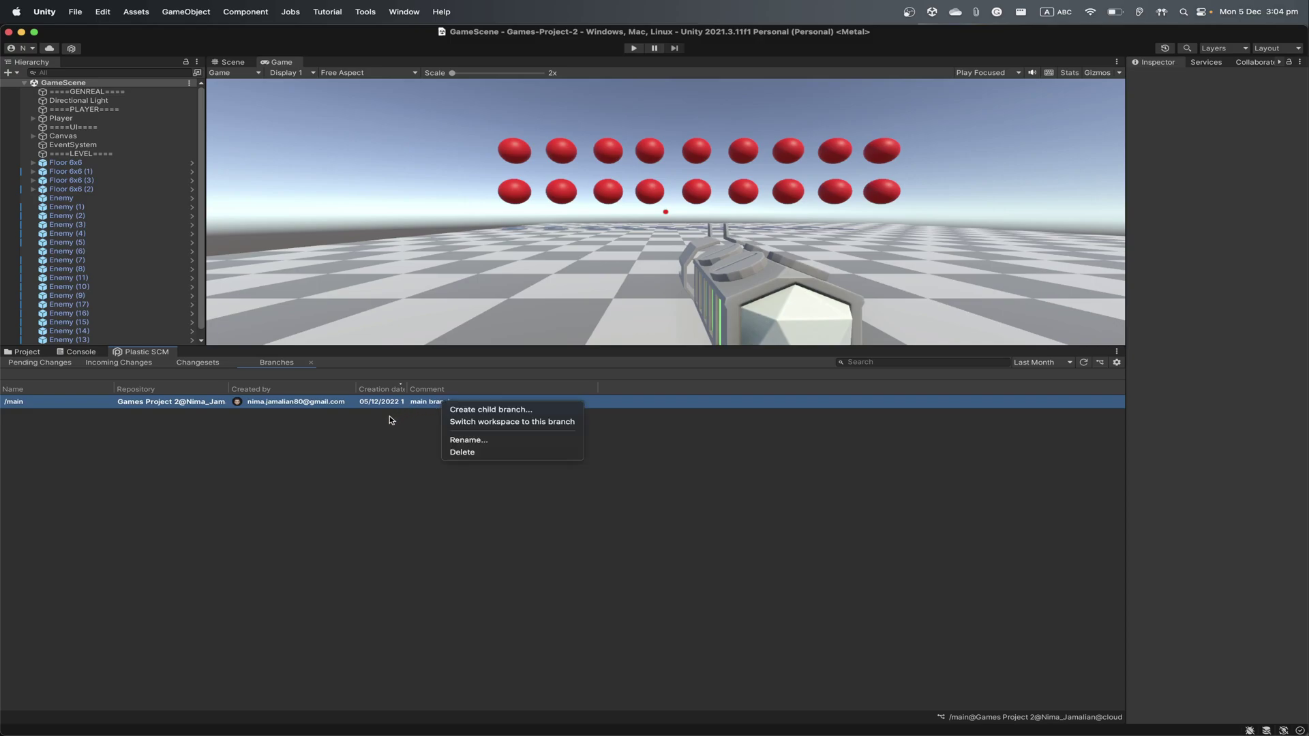
click(390, 416)
- Return to the Project tab and open the Create menu inside Assets/Scripts
click(85, 367)
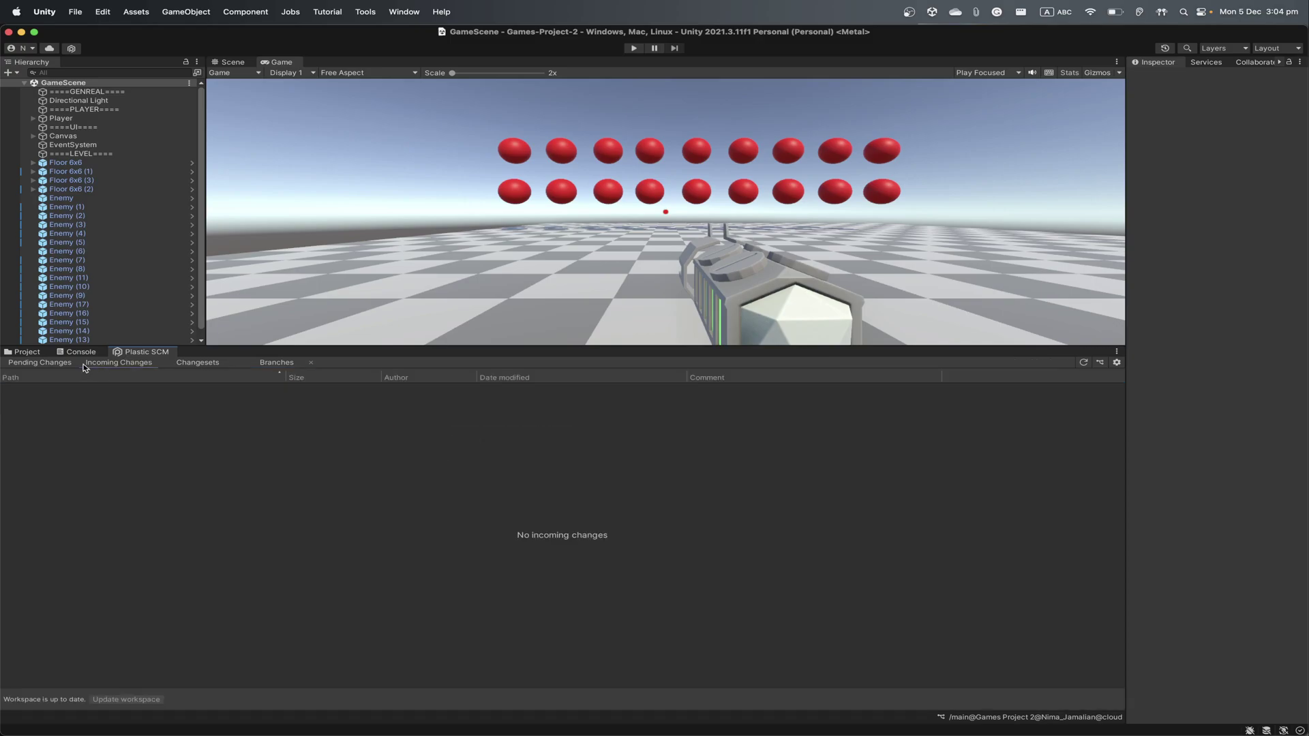
click(40, 362)
click(26, 352)
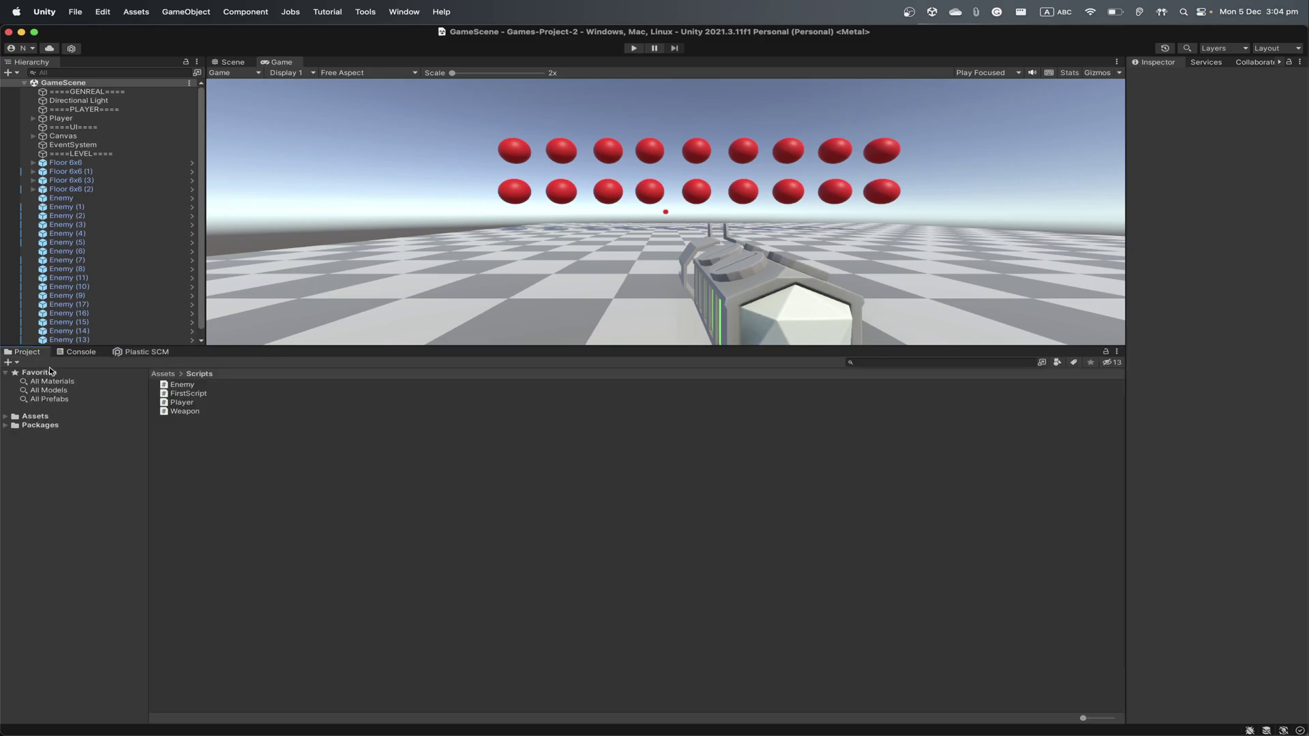
right_click(191, 443)
mouse_move(218, 413)
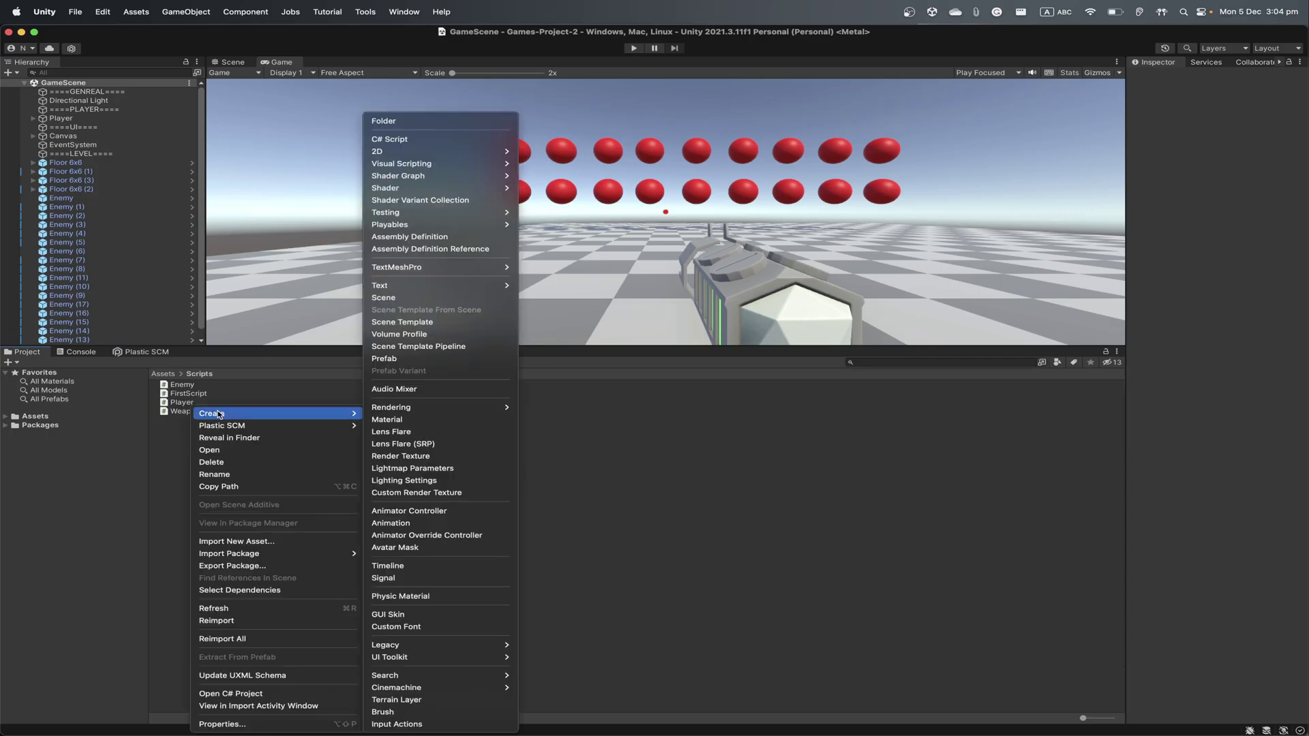
- Create a C# script in Scripts, keeping the default name NewBehaviourScript
click(411, 140)
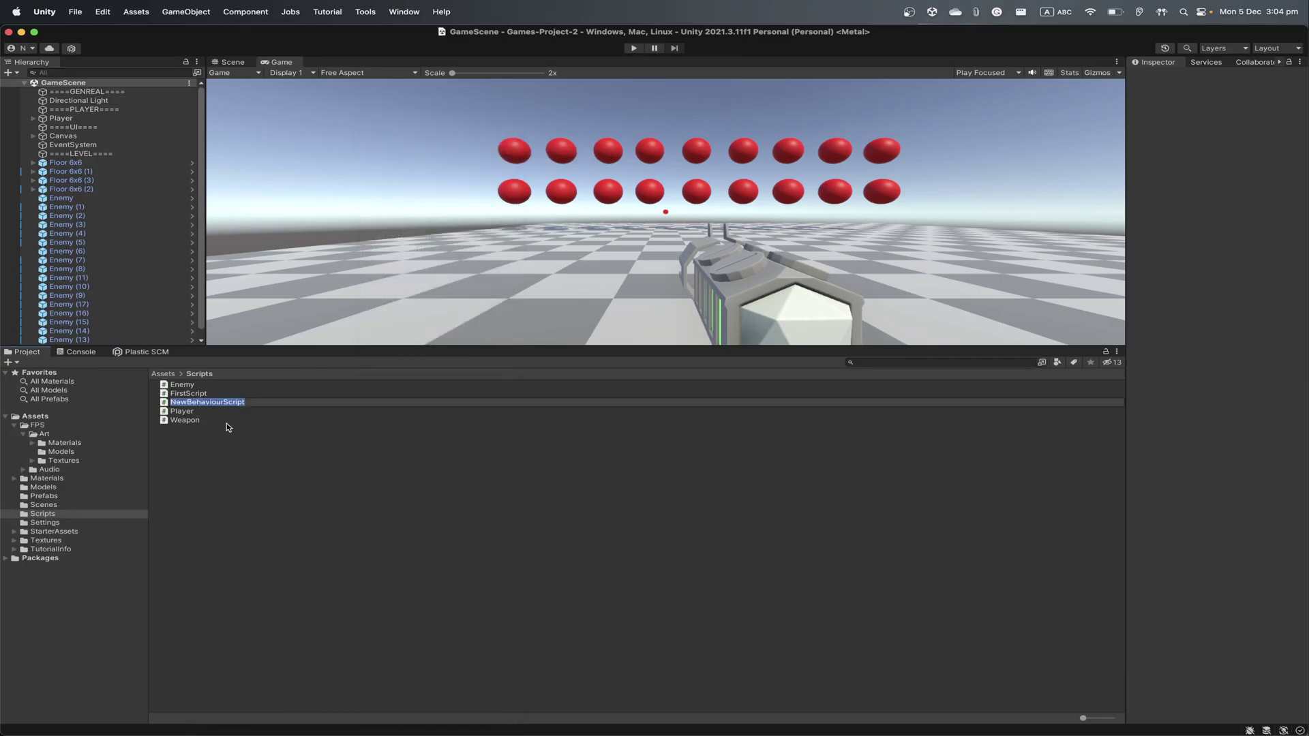
click(223, 405)
click(224, 474)
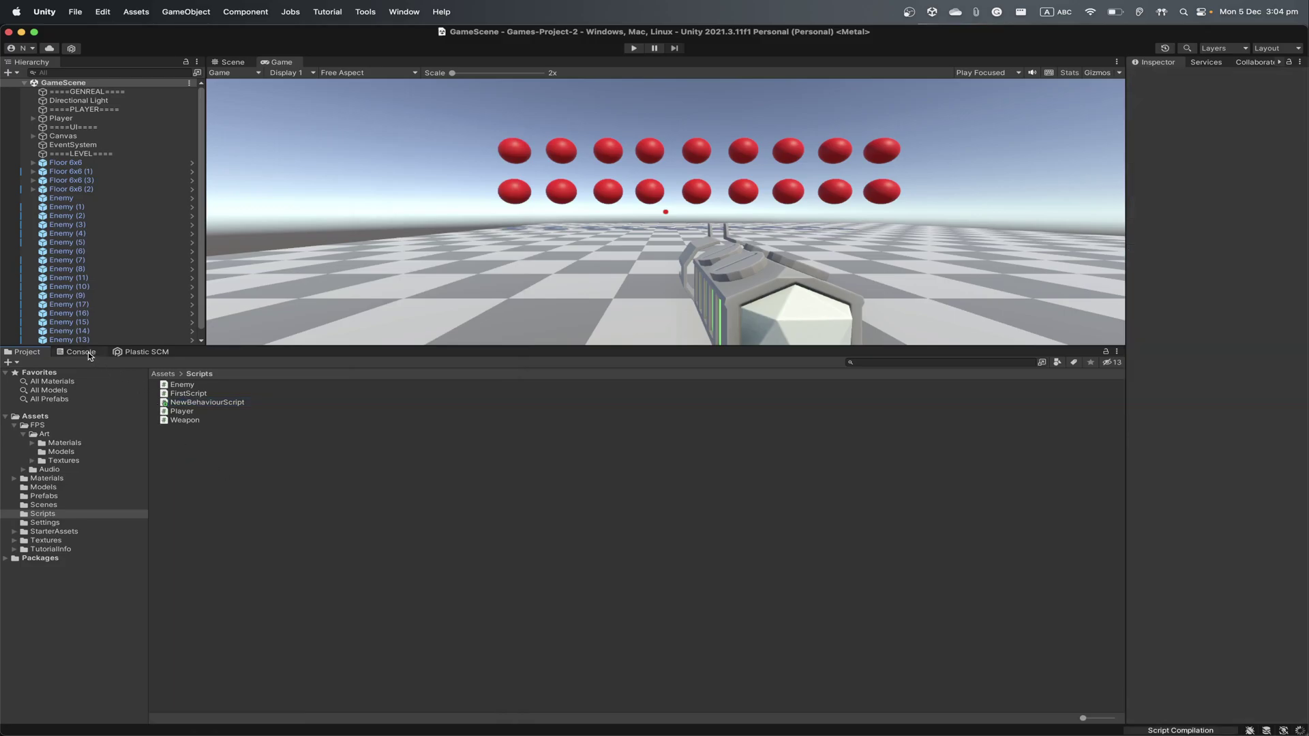
- Check that NewBehaviourScript.cs shows as an added pending change, then go back to Scripts
click(135, 353)
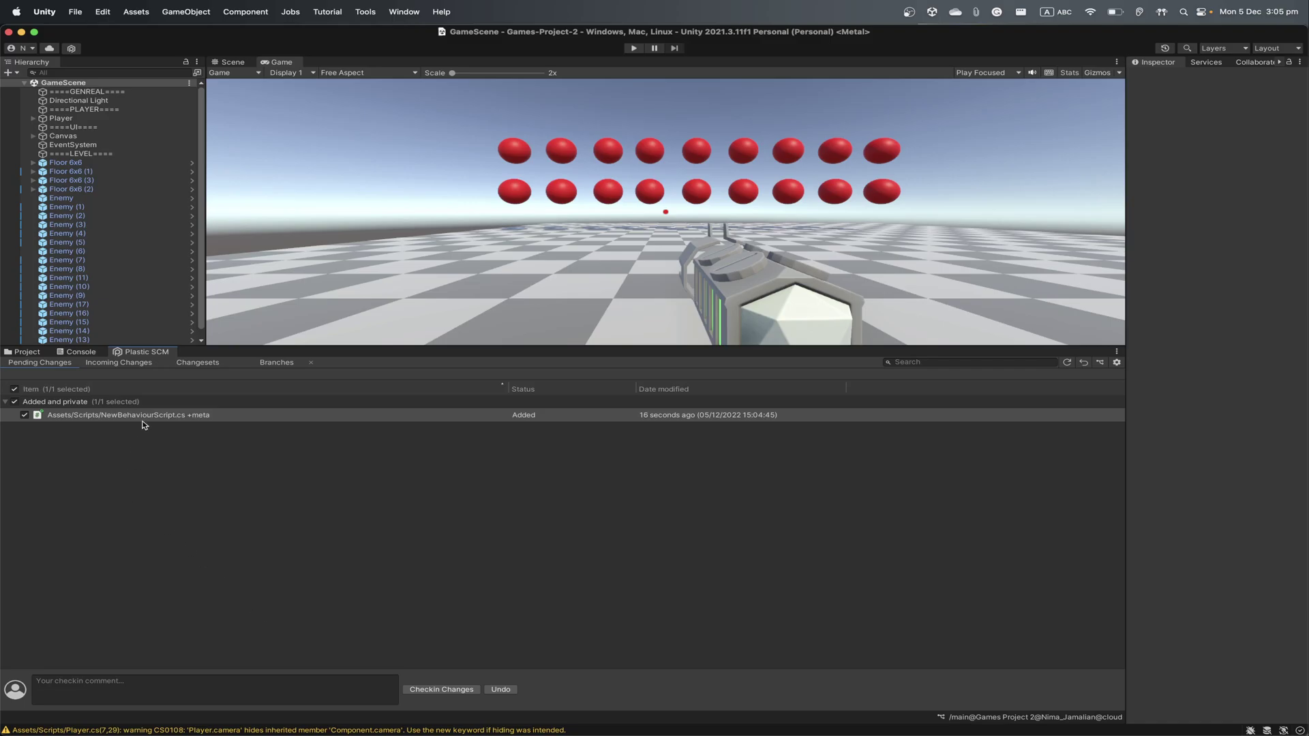
click(130, 692)
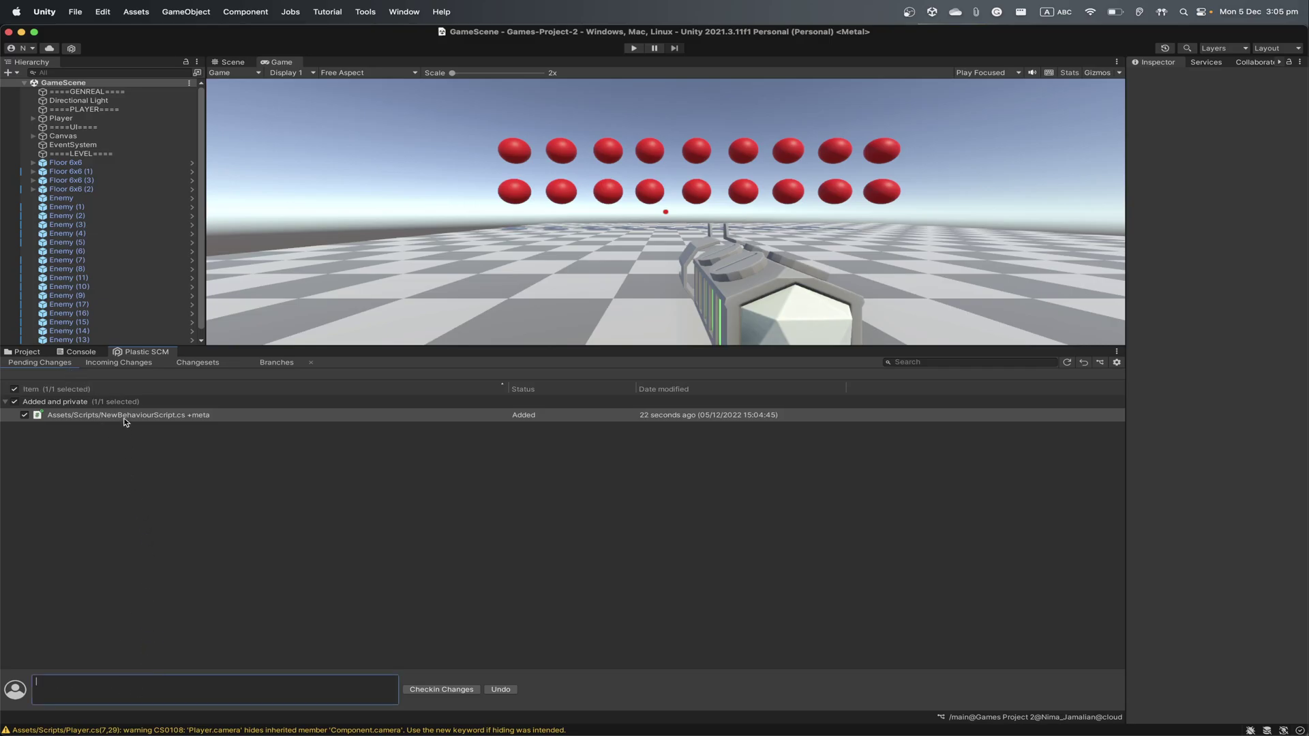
click(30, 354)
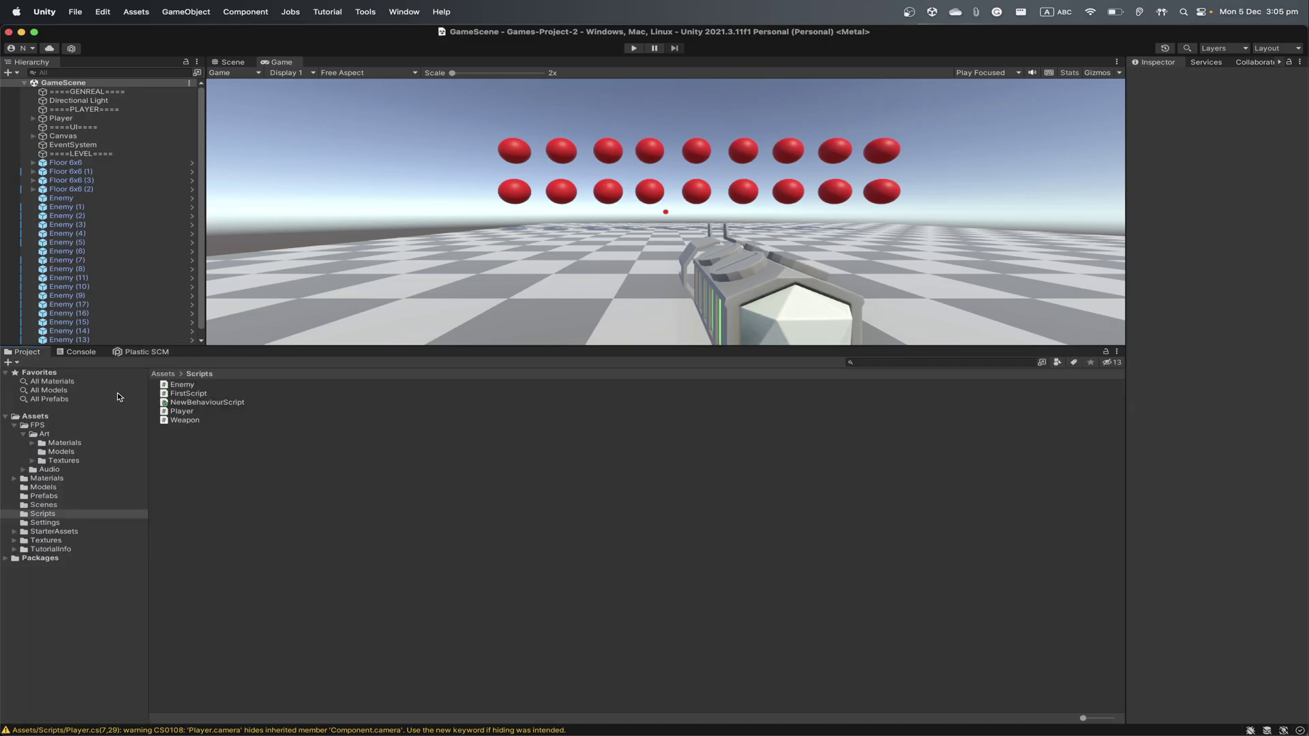
- Delete the NewBehaviourScript asset from Assets/Scripts
right_click(189, 407)
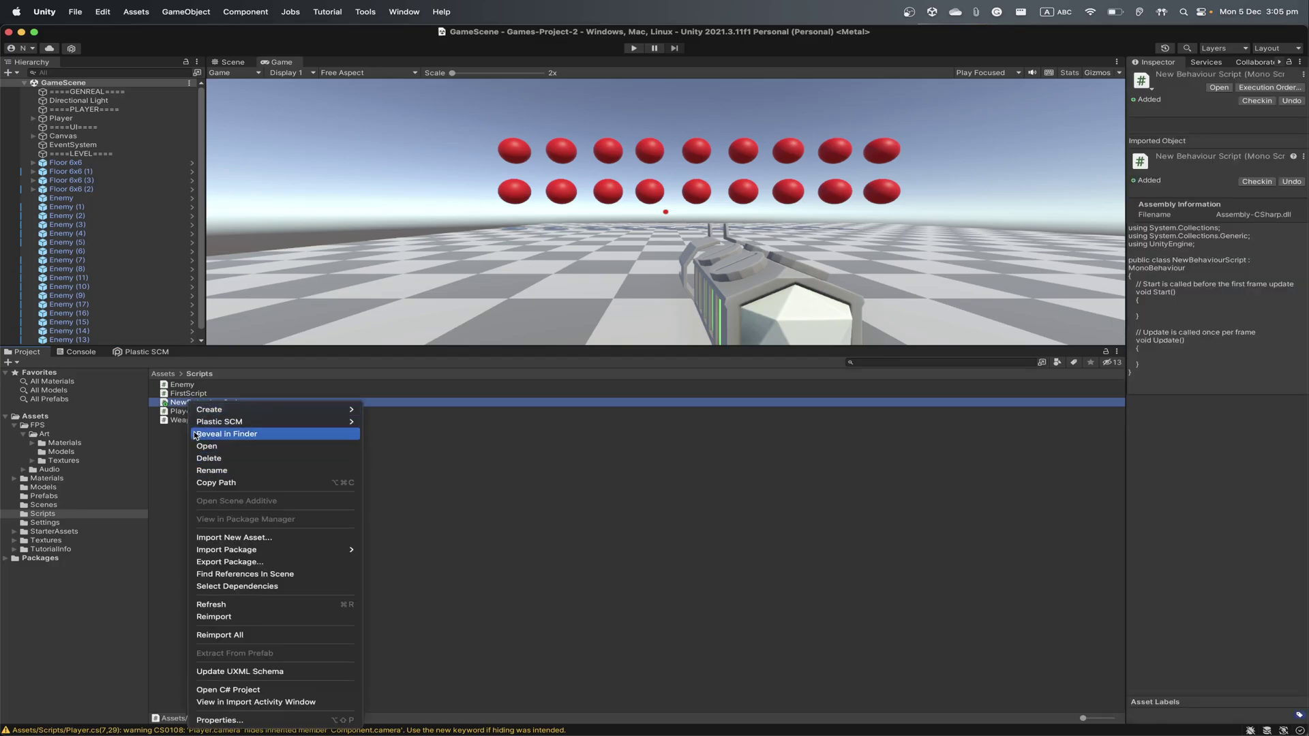
click(221, 458)
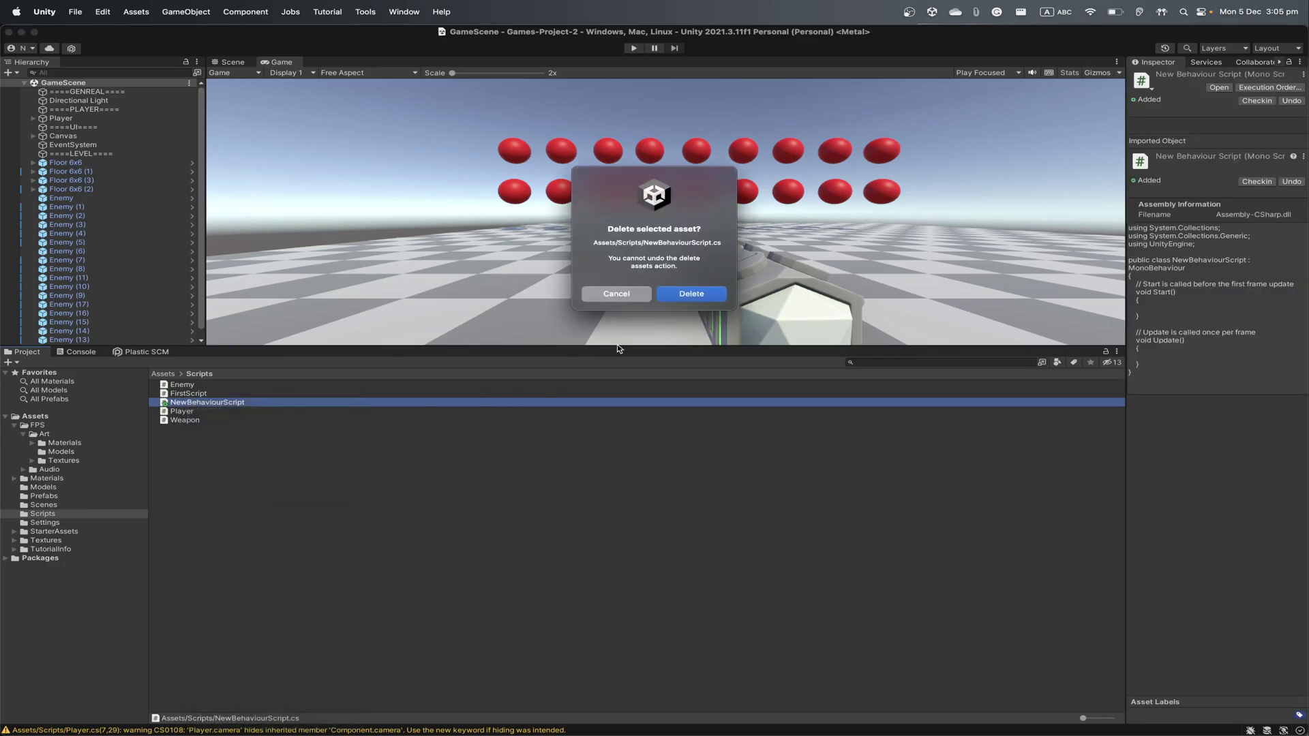
key(Return)
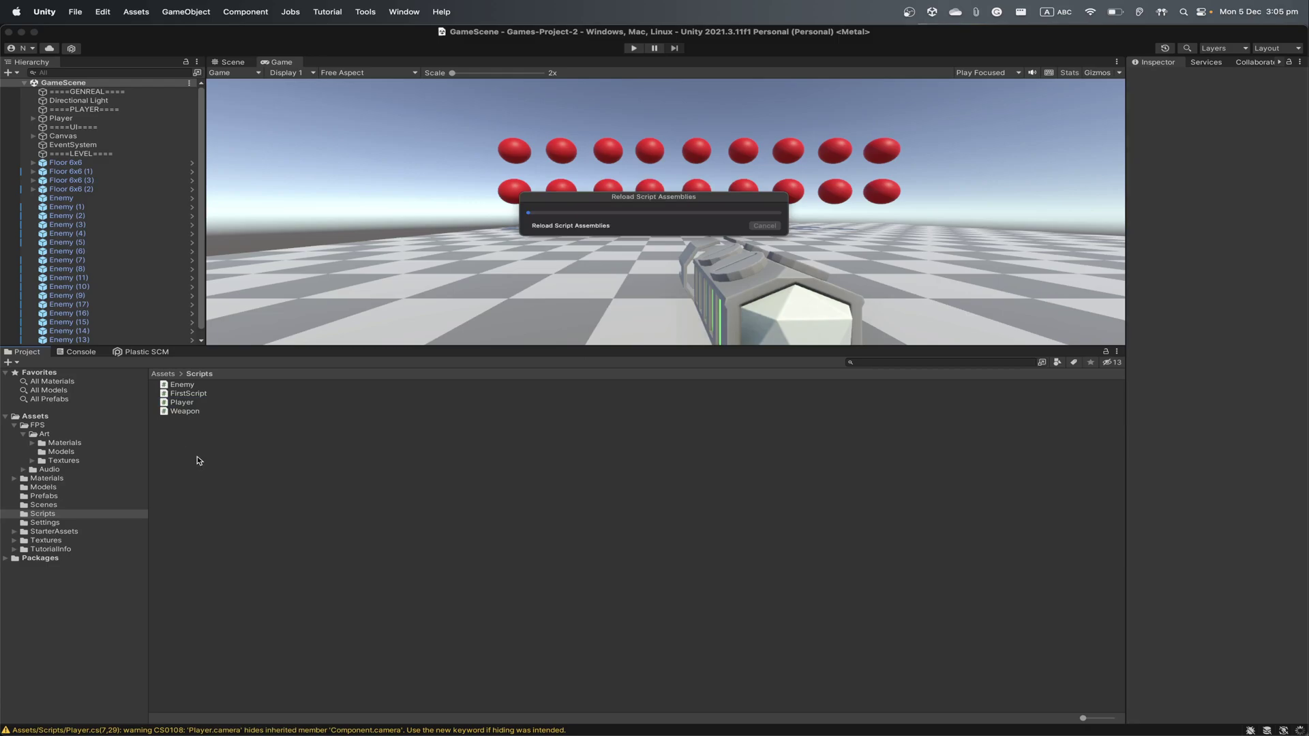
- Create a new C# script named EnemyAI in the Scripts folder
right_click(191, 451)
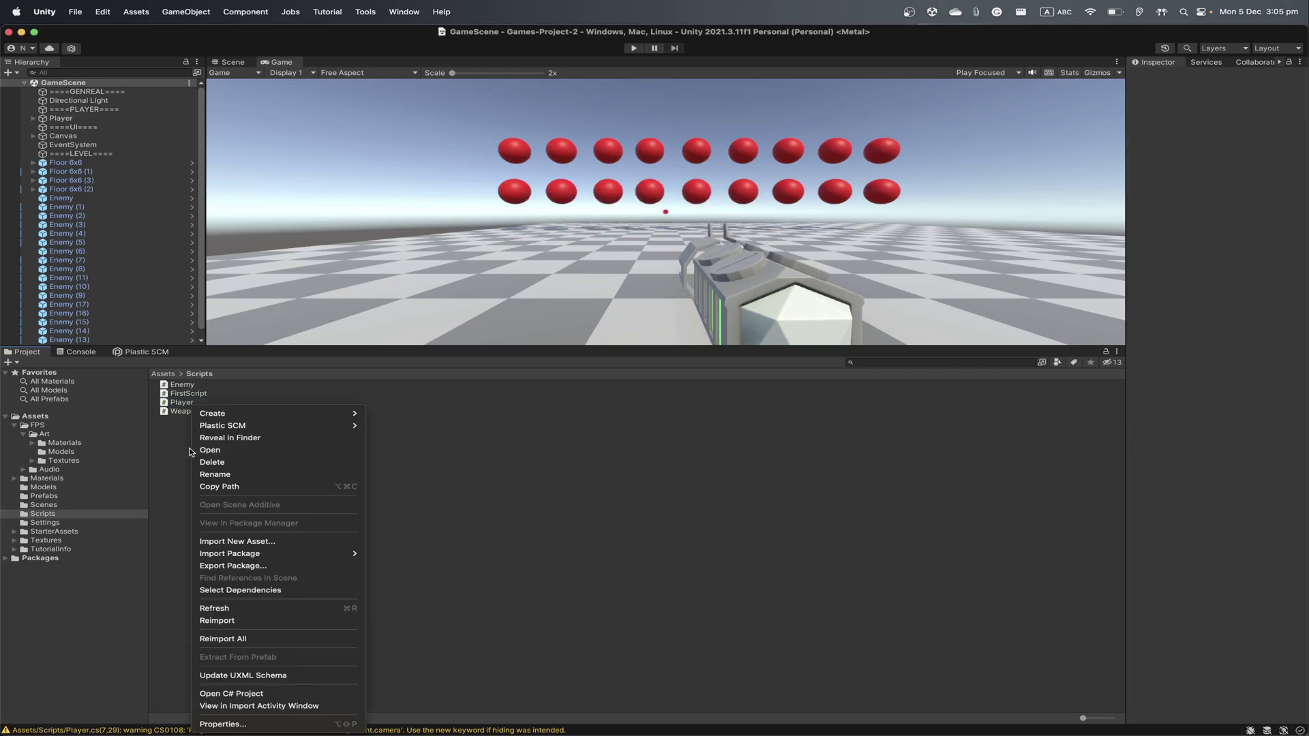
mouse_move(254, 410)
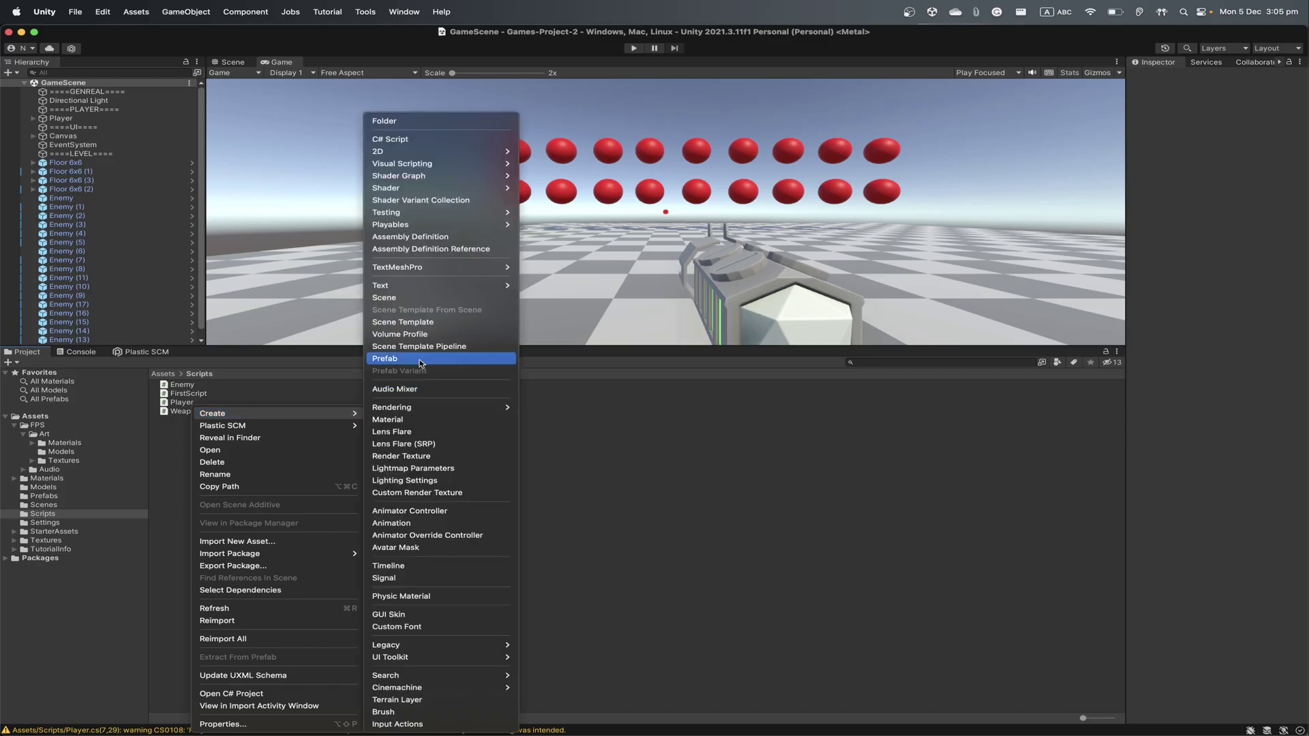
click(405, 143)
text(EnemyAI)
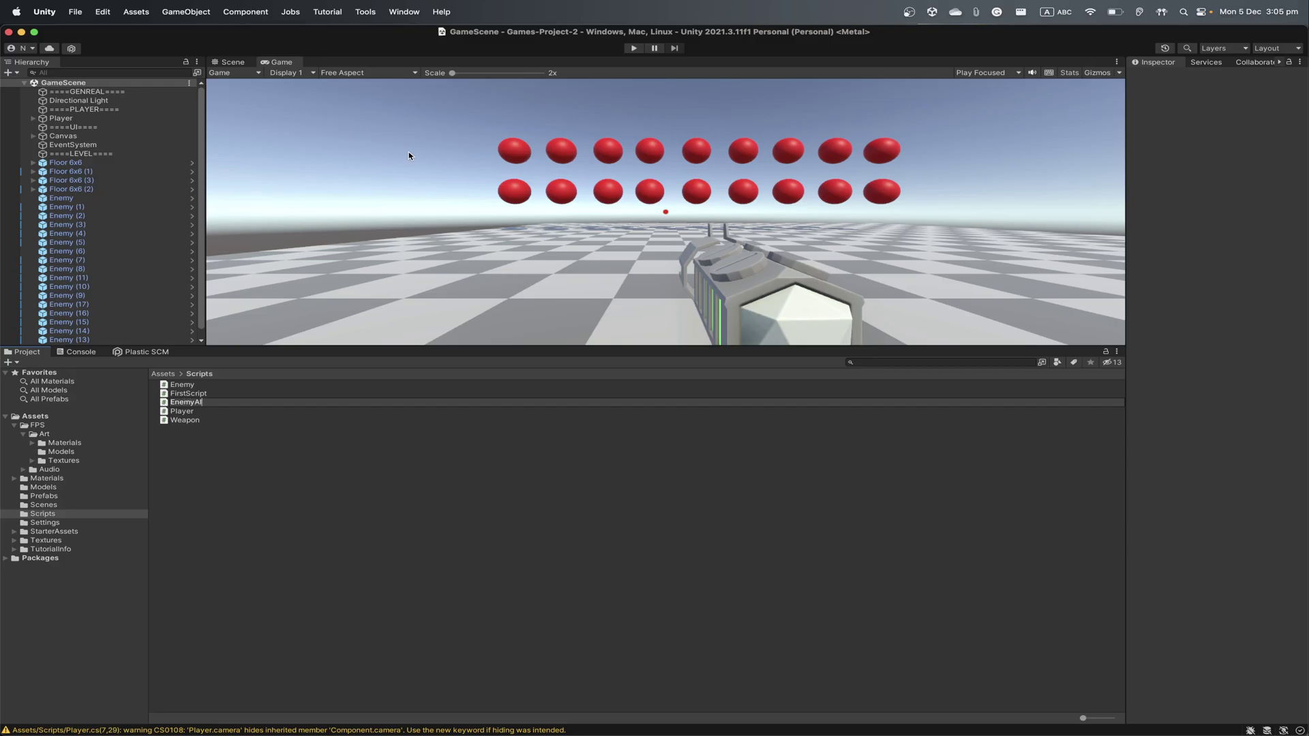
key(Return)
- Check the Console, then view Plastic SCM pending changes listing EnemyAI.cs as added
click(91, 353)
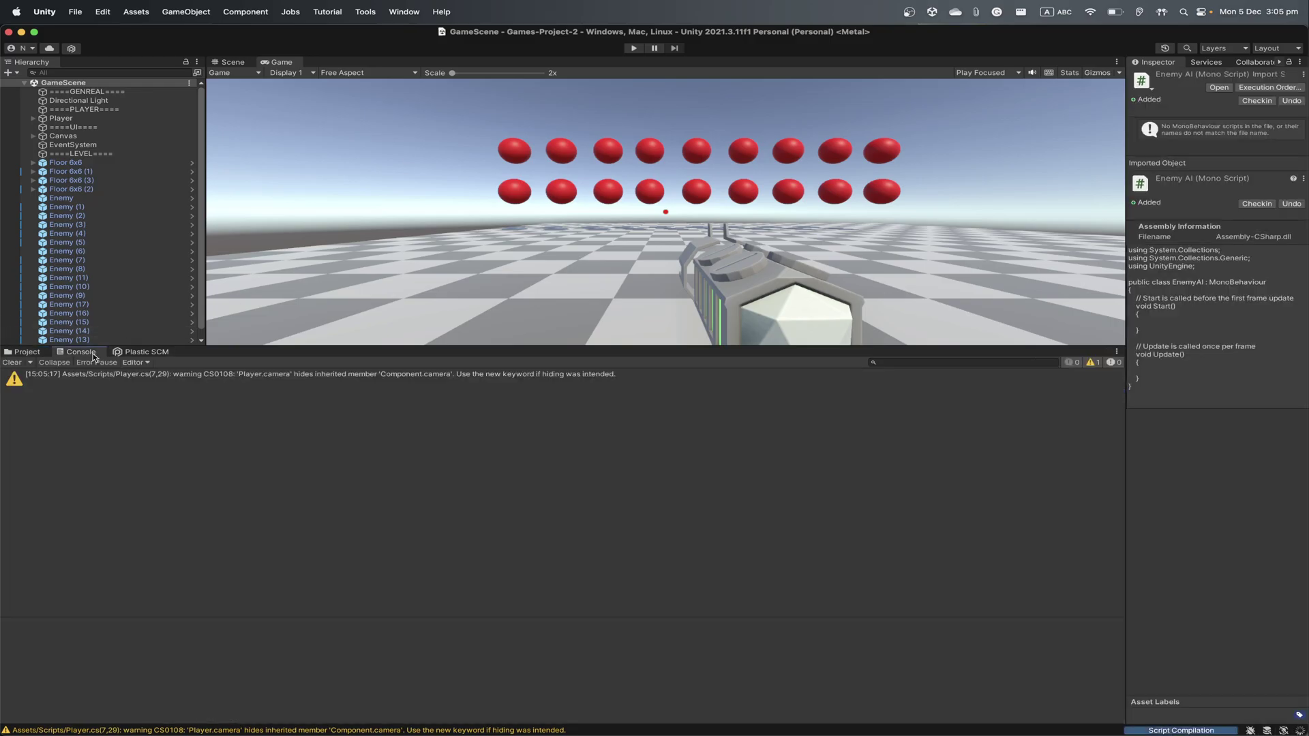
click(137, 362)
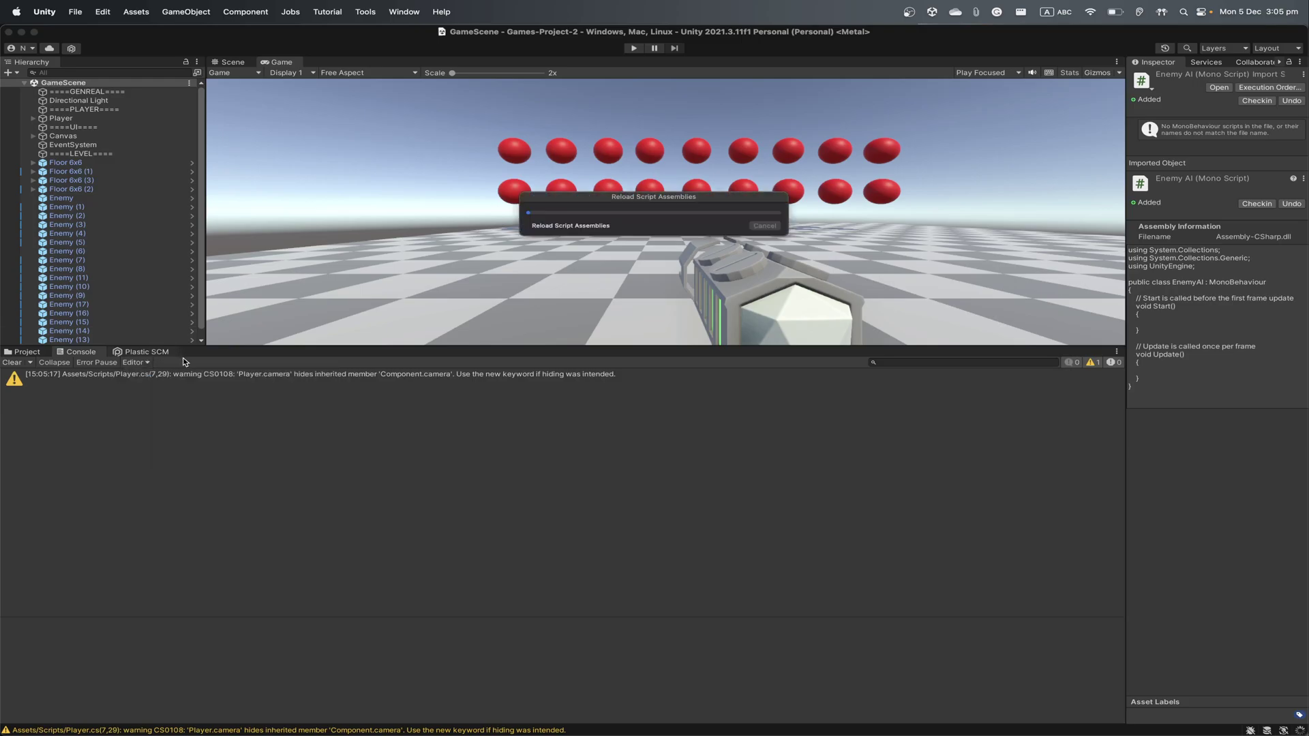
click(148, 351)
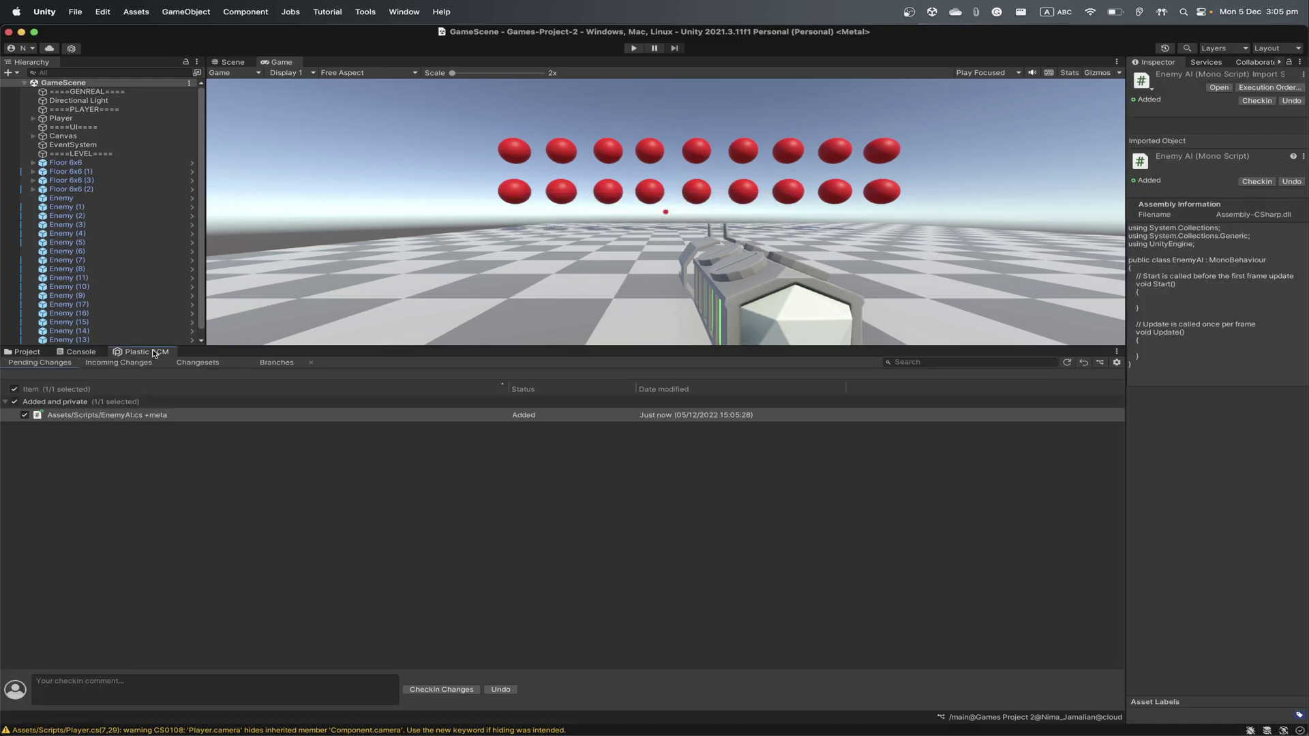
- Check in EnemyAI.cs with comment 'EnemeyAI' and list the changesets, showing it as changeset 3
click(85, 686)
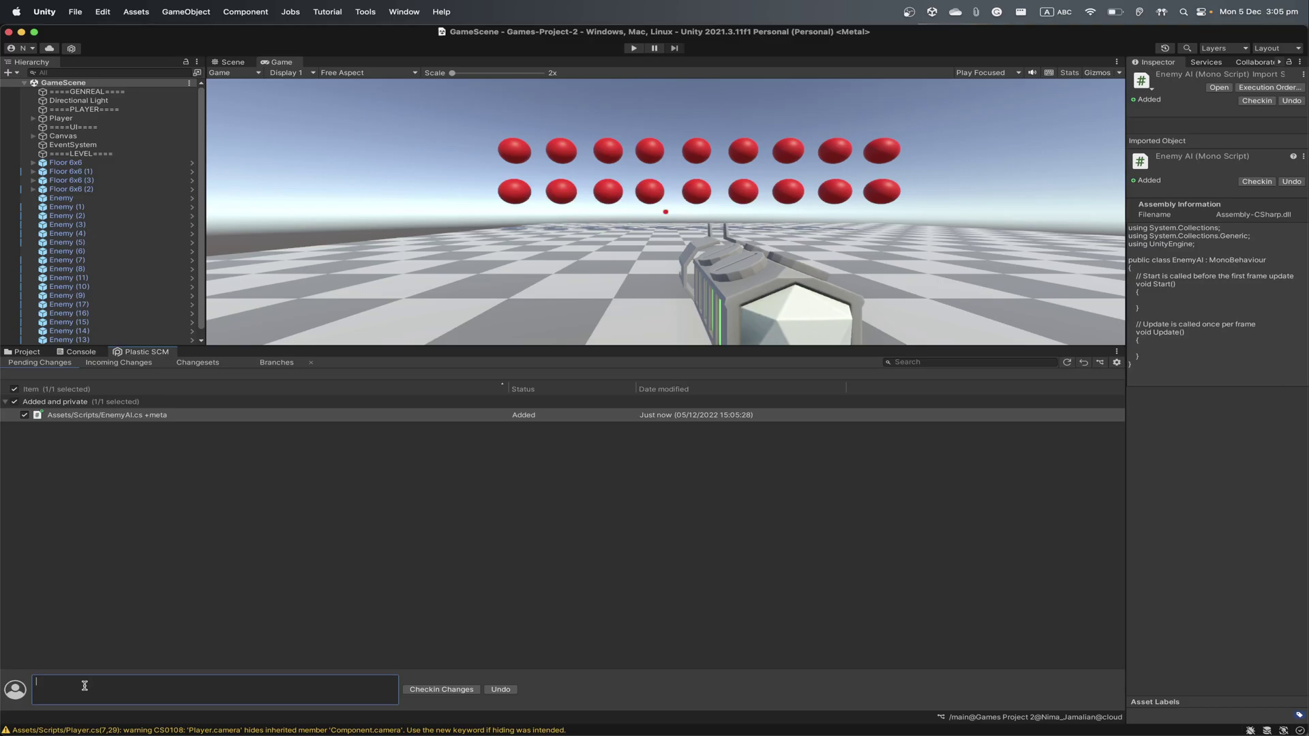
text(EnemeyAI)
click(428, 690)
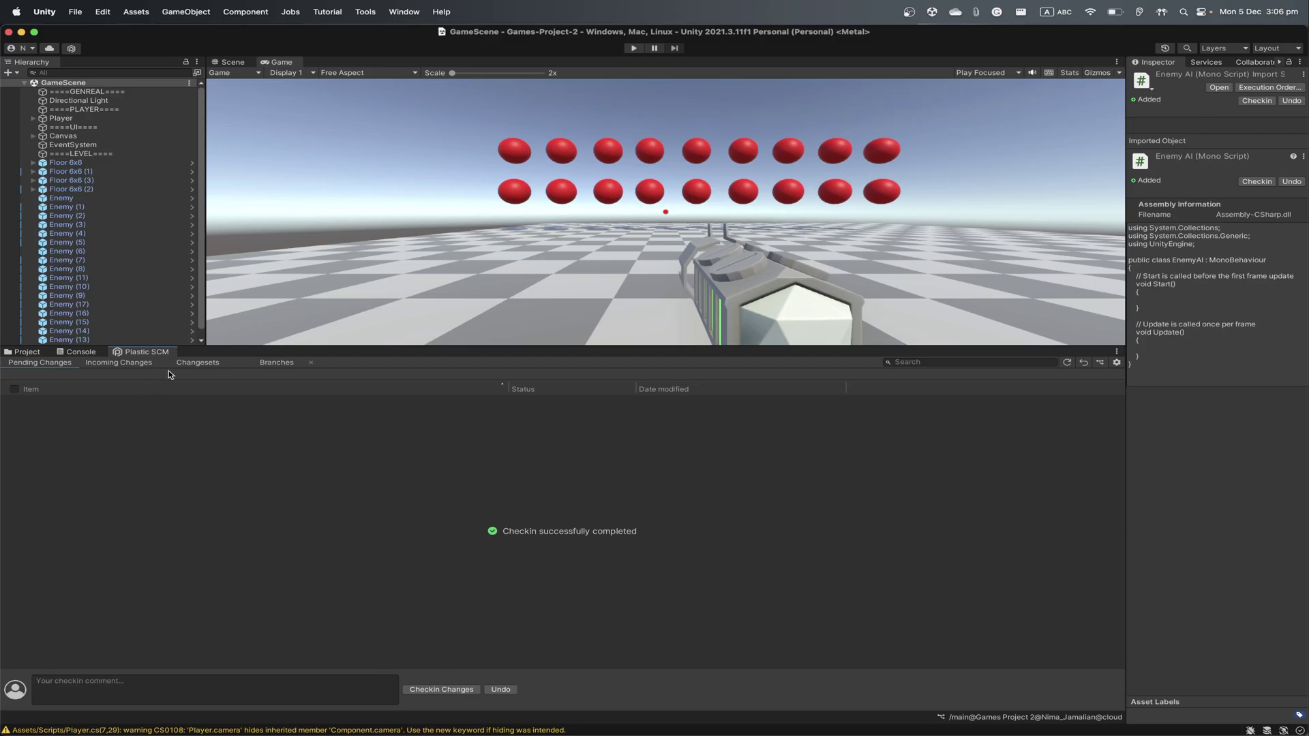
click(198, 363)
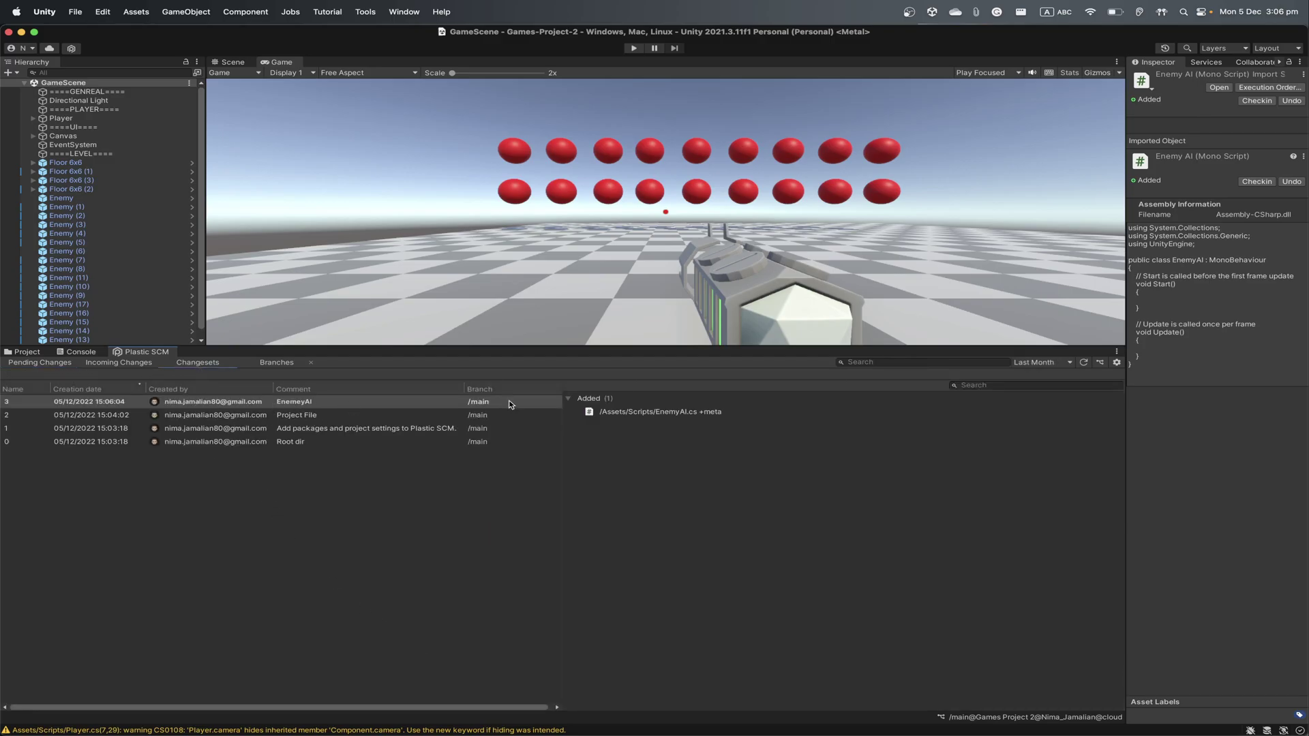
- Bring up changeset 3's actions without choosing one, then select changeset 2
right_click(177, 406)
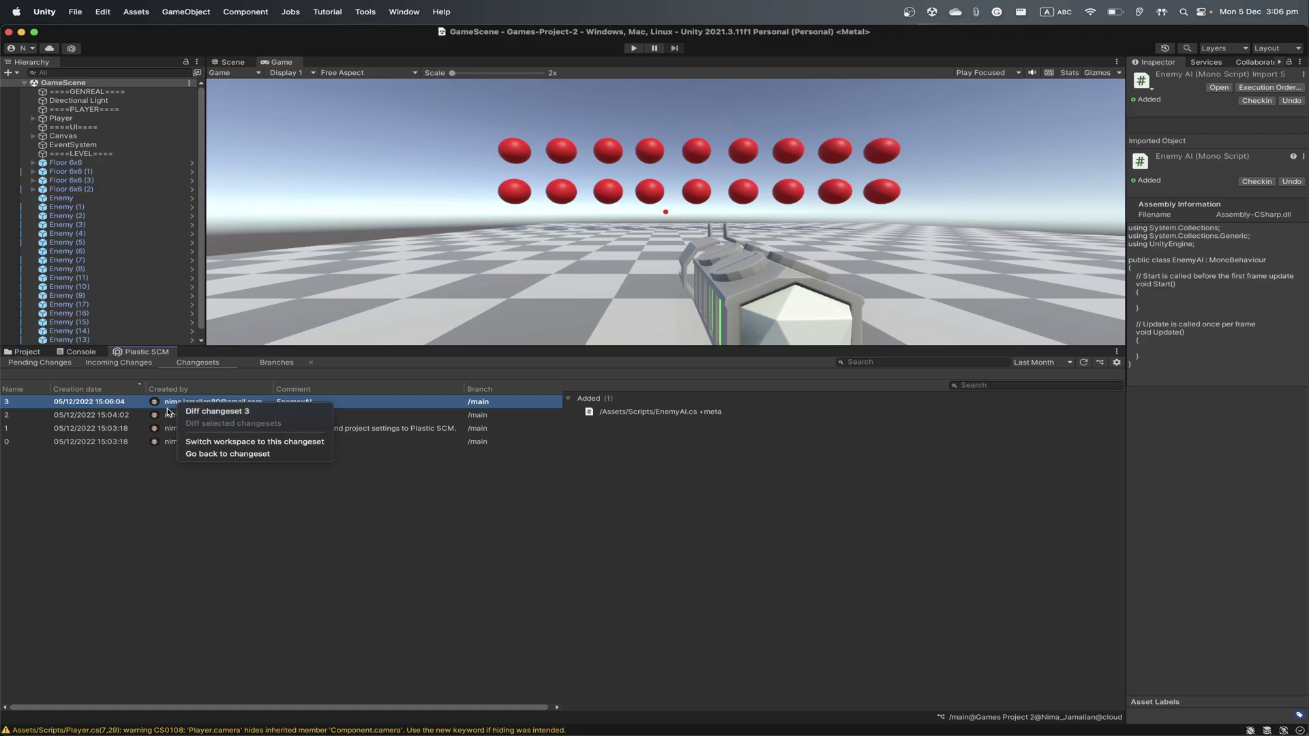
click(168, 413)
click(273, 402)
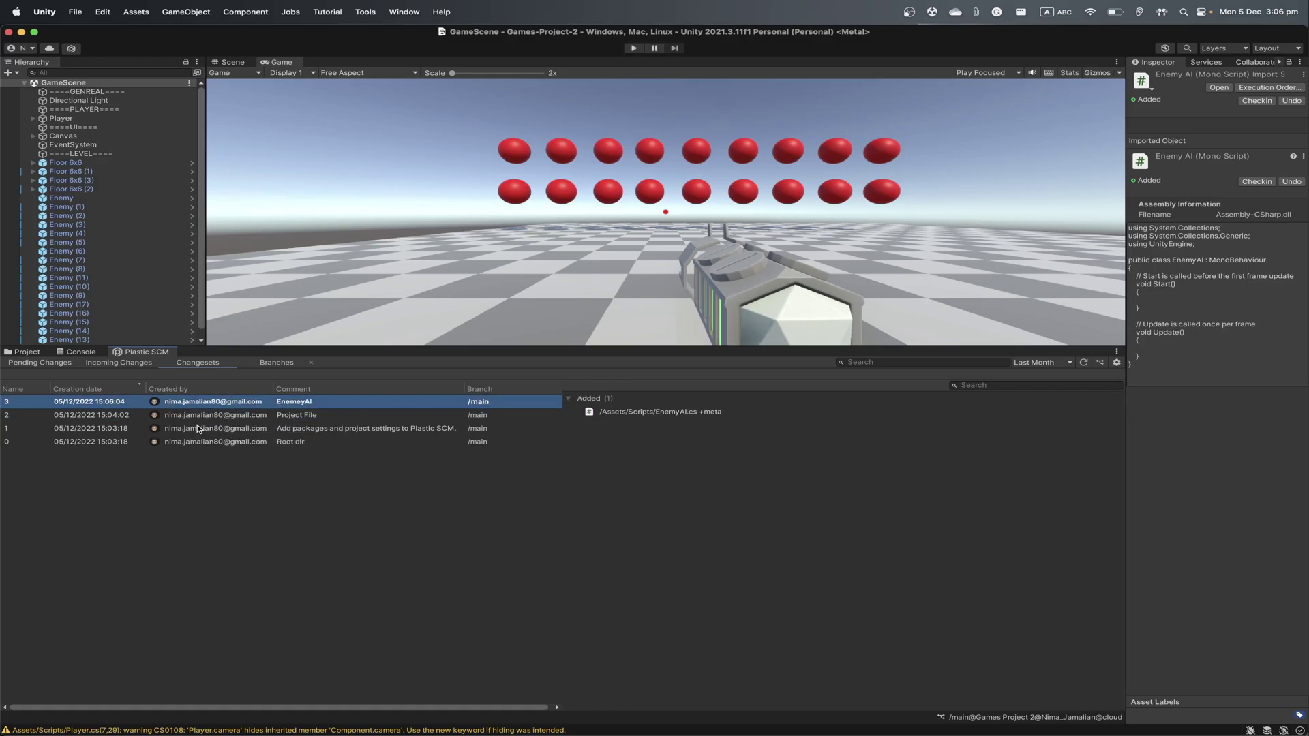
click(312, 418)
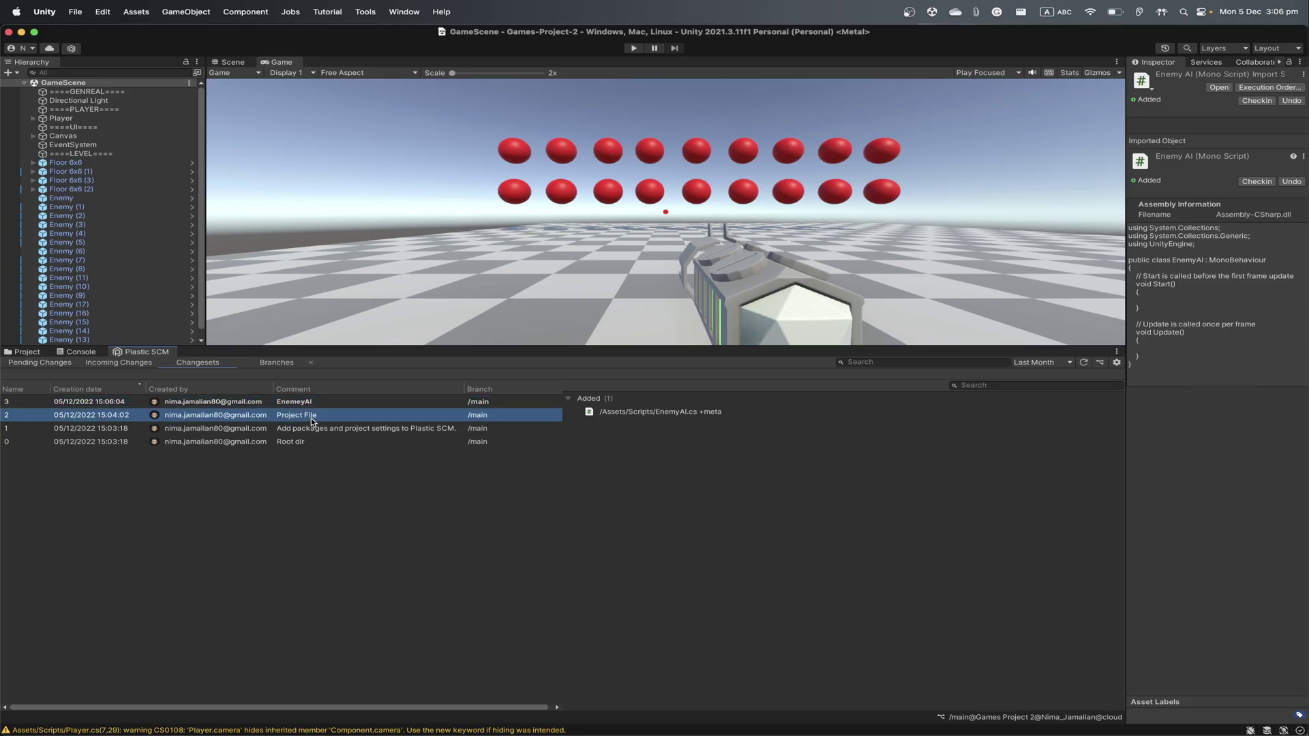
- Switch the workspace to changeset 2 and confirm EnemyAI is gone from Scripts
right_click(231, 416)
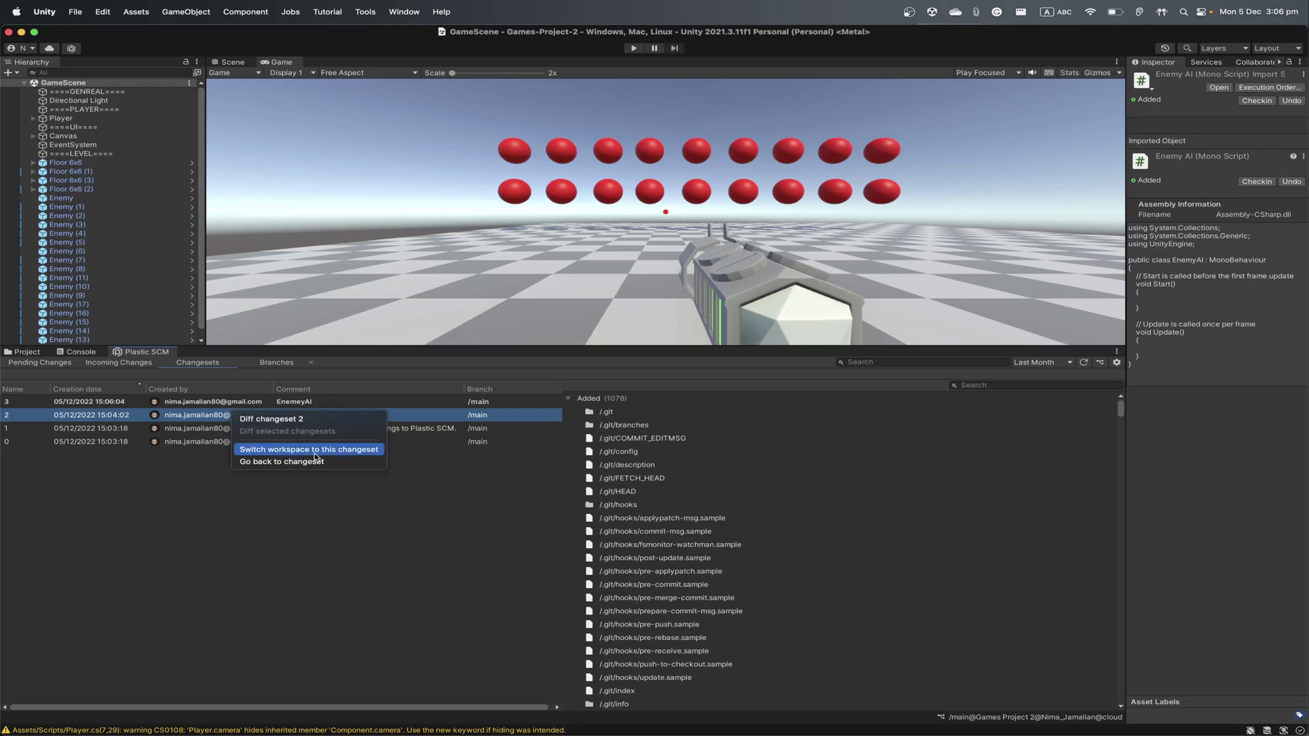
click(366, 456)
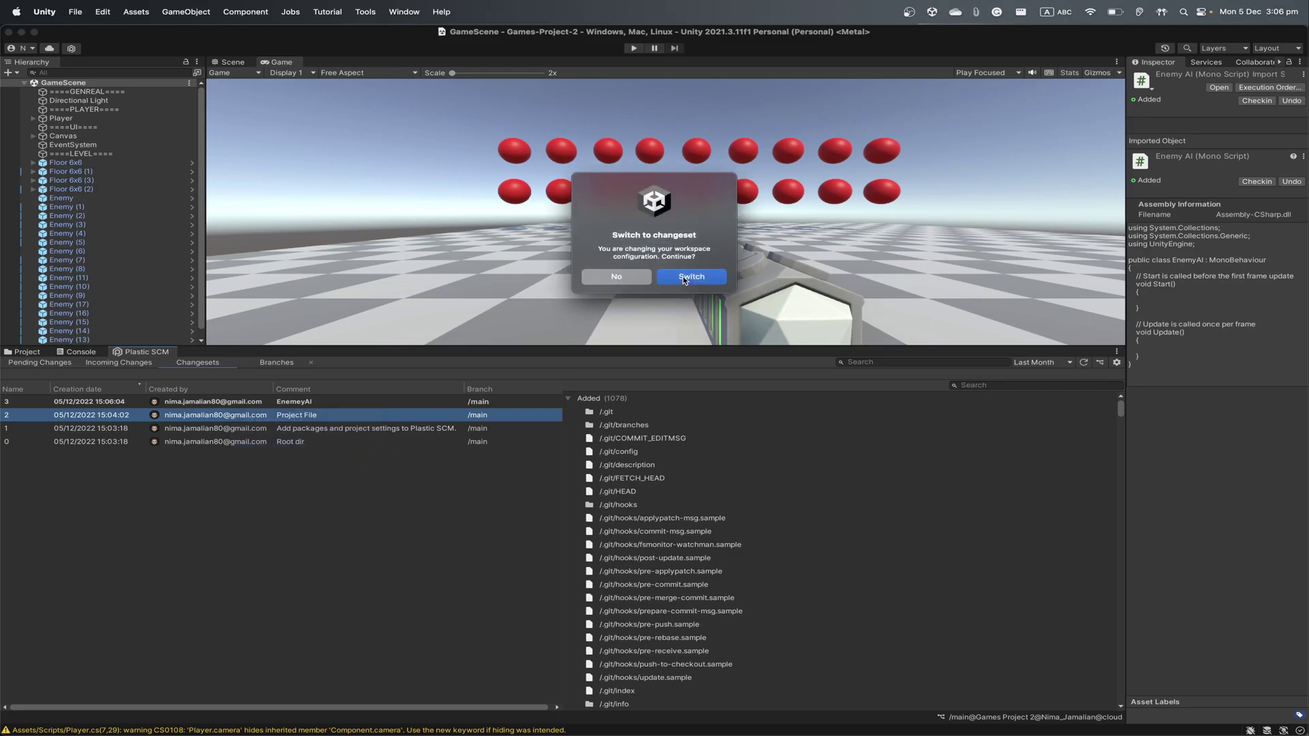
click(685, 279)
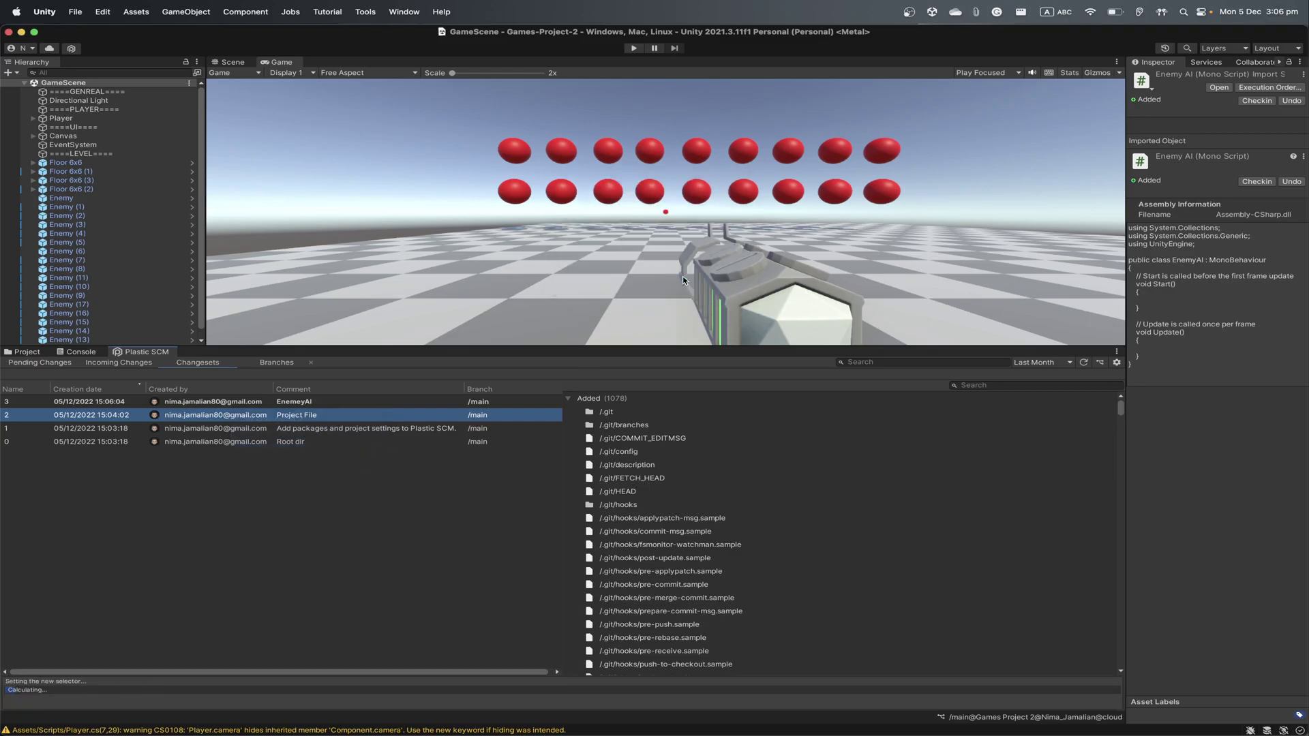
click(36, 359)
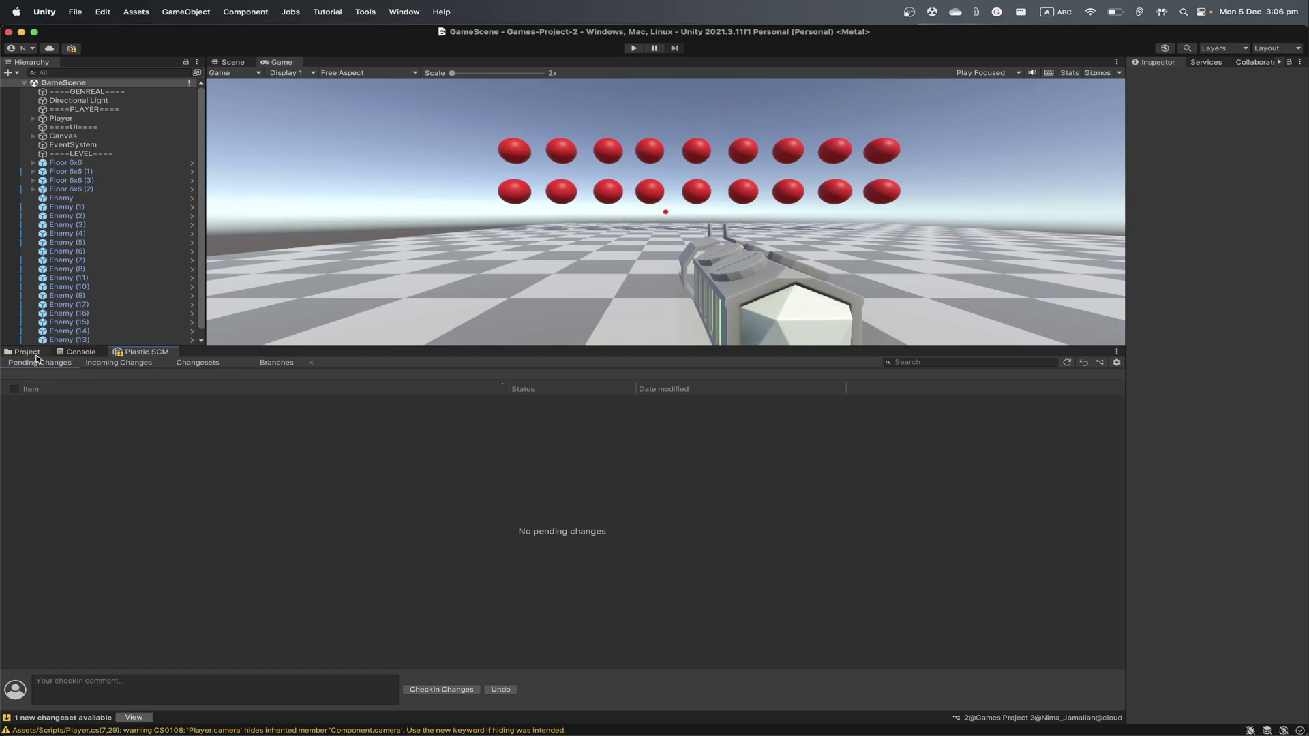
click(31, 352)
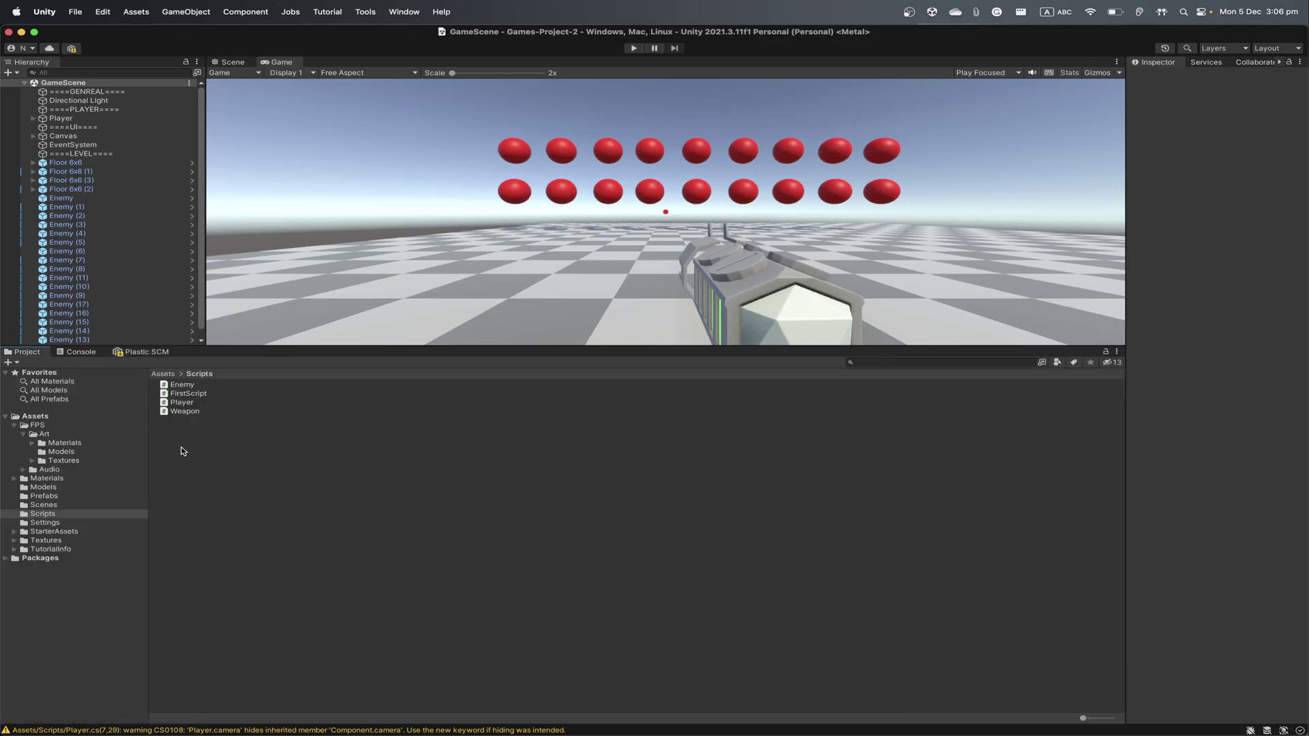
- Go back to changeset 3 from the Changesets list and confirm with Yes
click(145, 352)
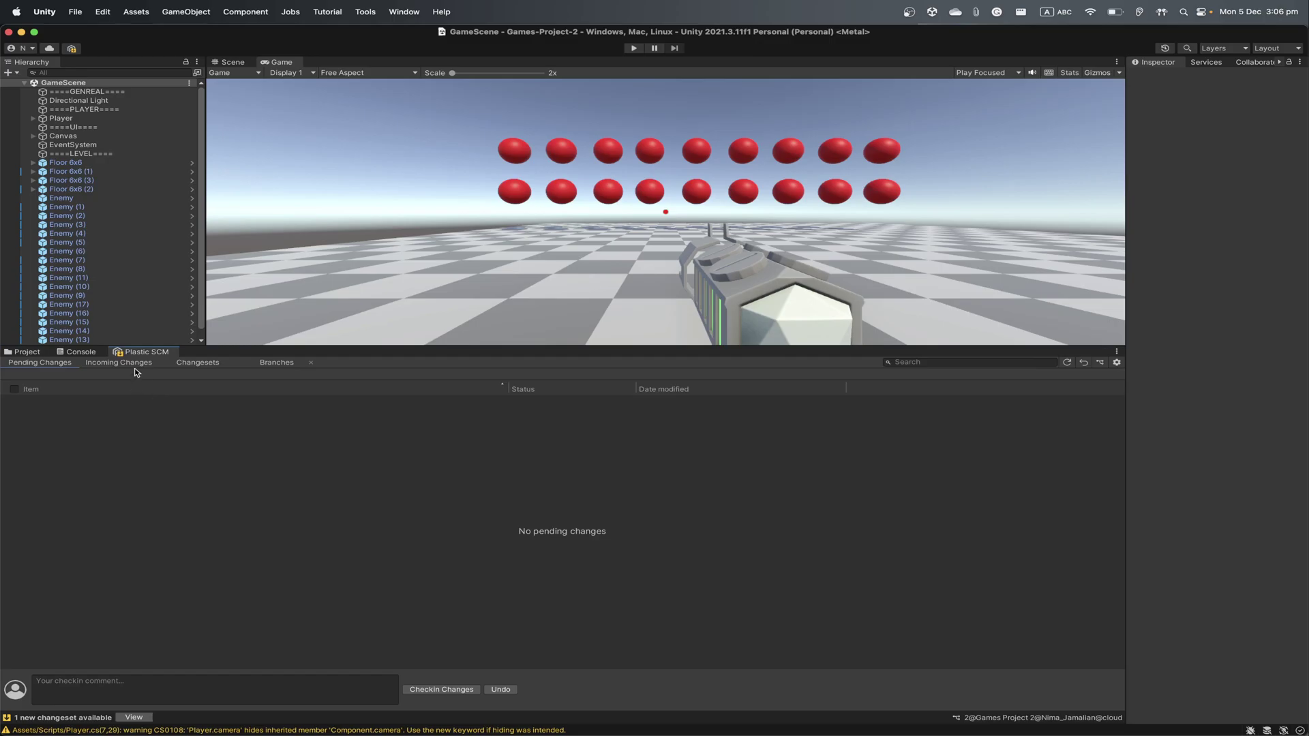
click(136, 364)
click(176, 364)
right_click(127, 402)
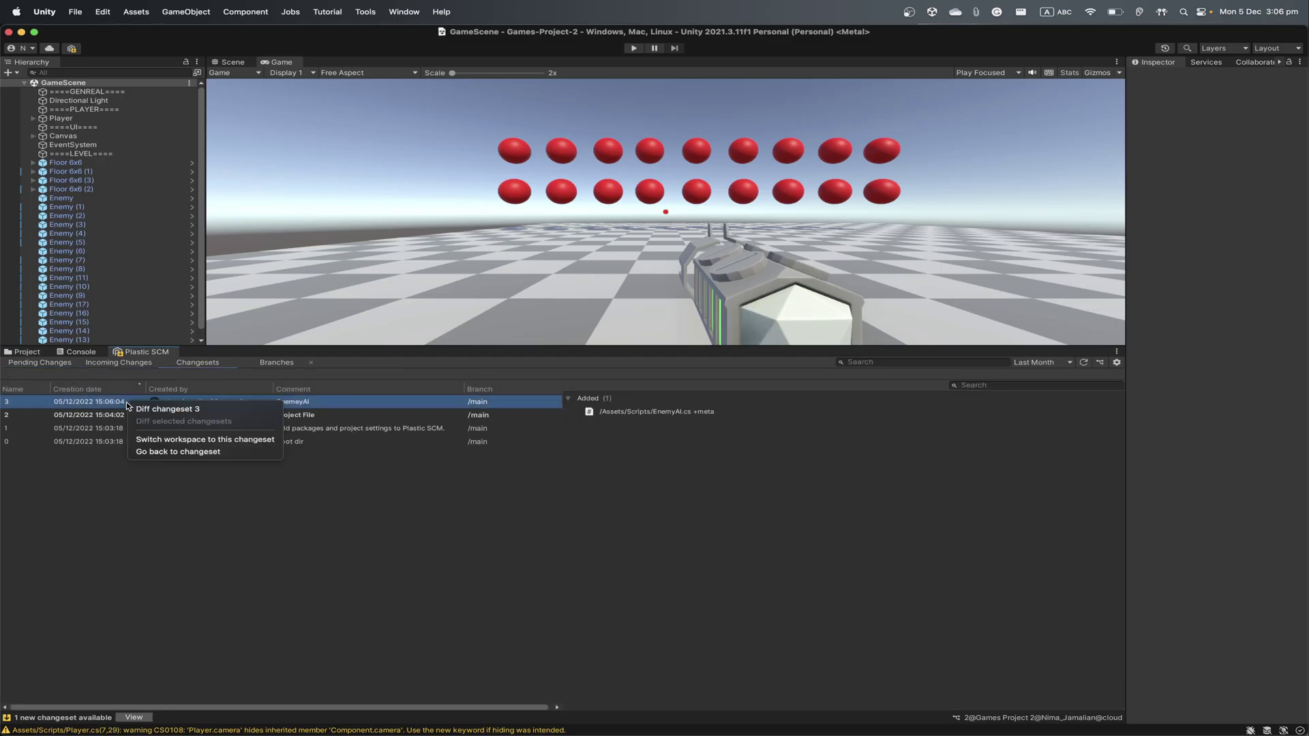
click(204, 452)
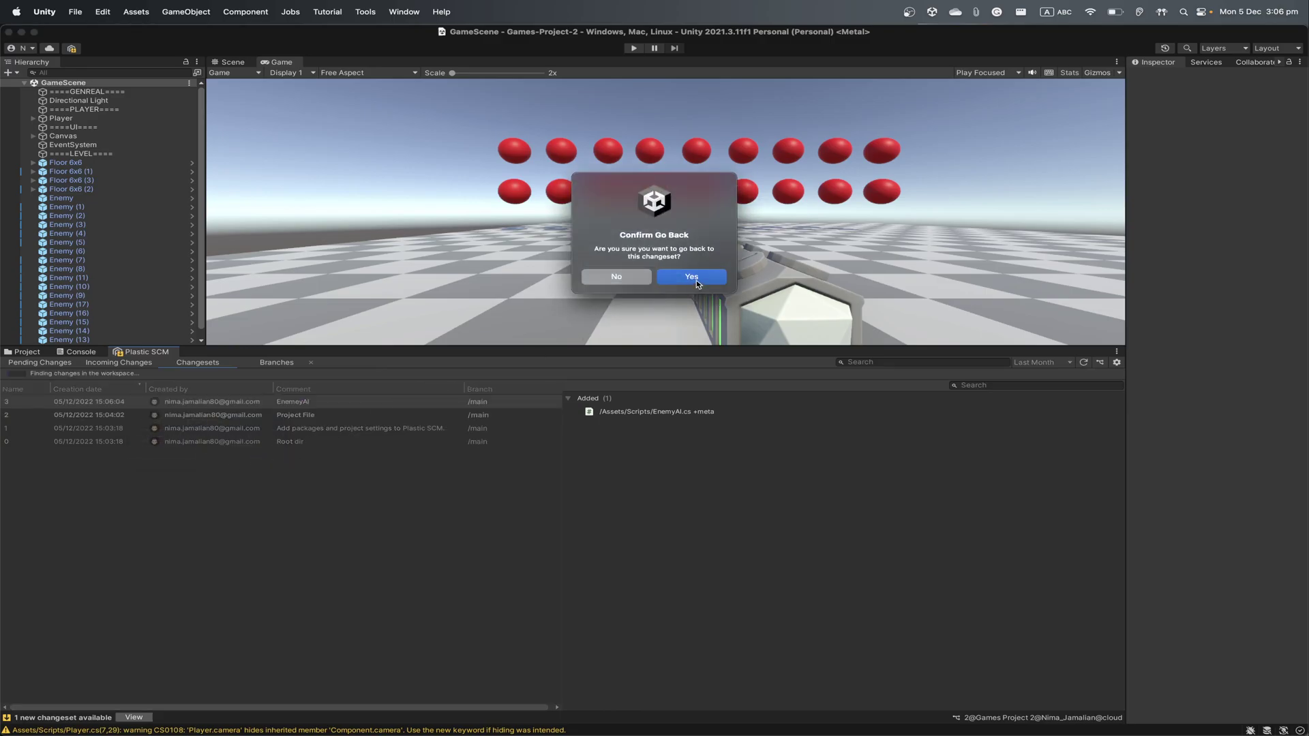
click(691, 277)
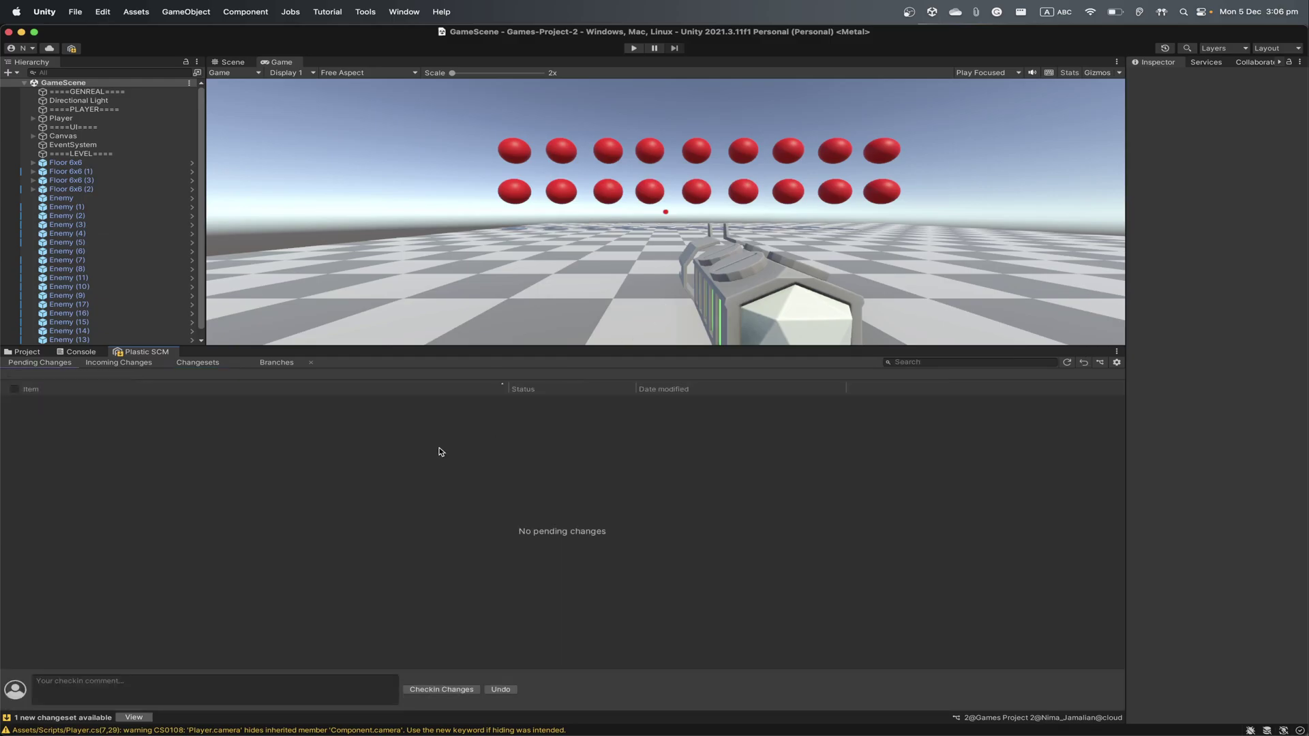
- Review the Scripts folder and changesets 2 and 3, then show incoming changes listing EnemyAI.cs
click(197, 362)
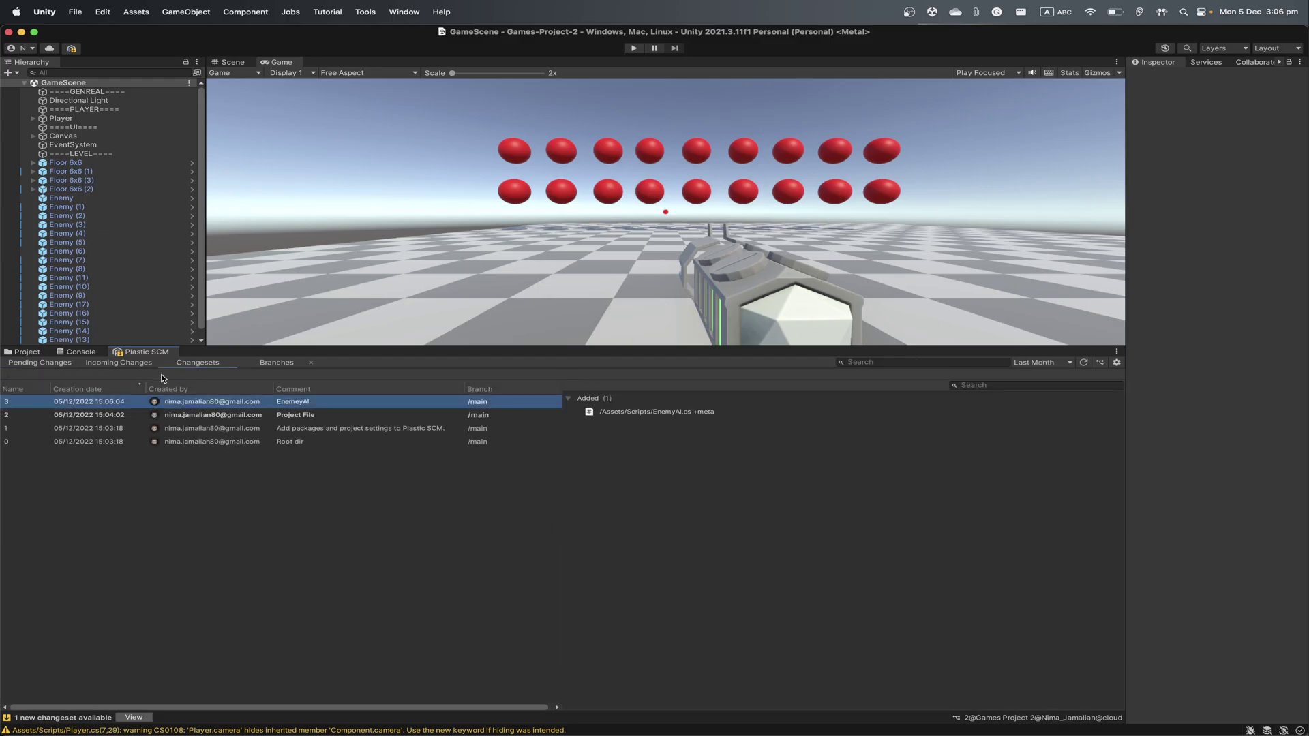
click(9, 352)
click(150, 354)
click(256, 412)
click(238, 402)
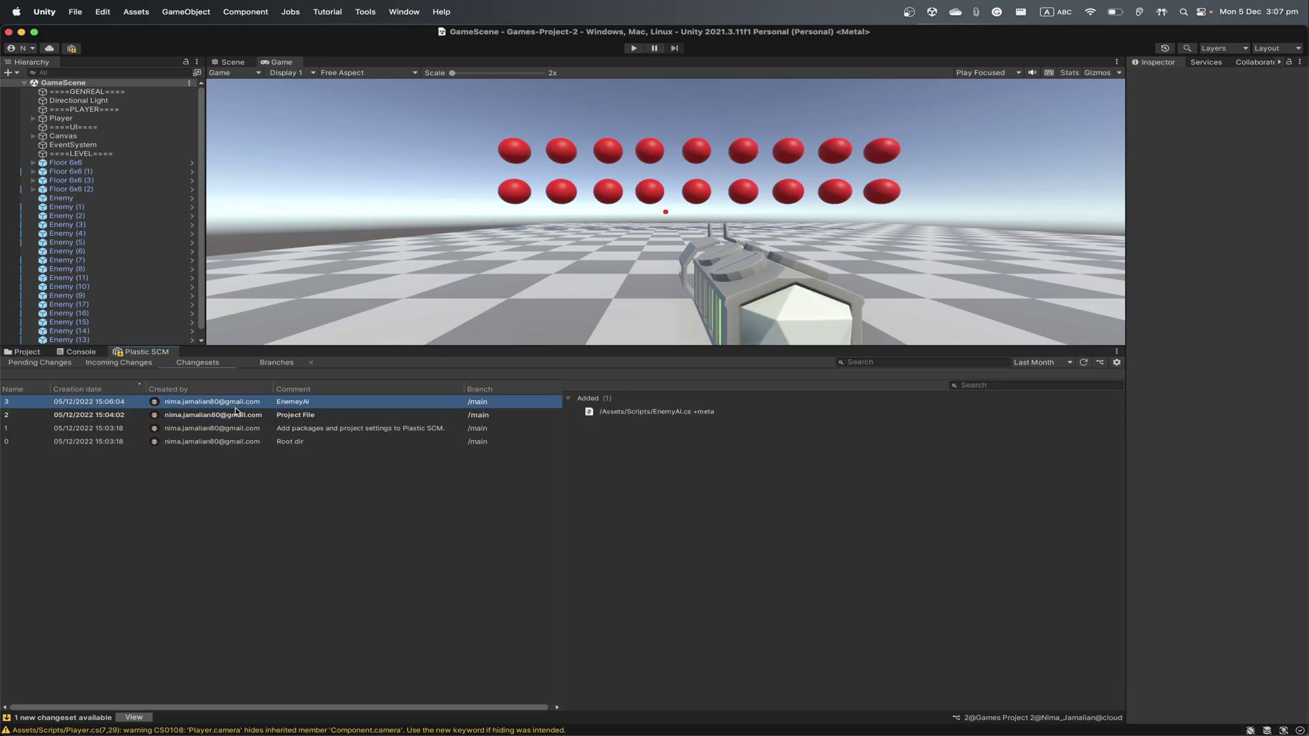
click(120, 363)
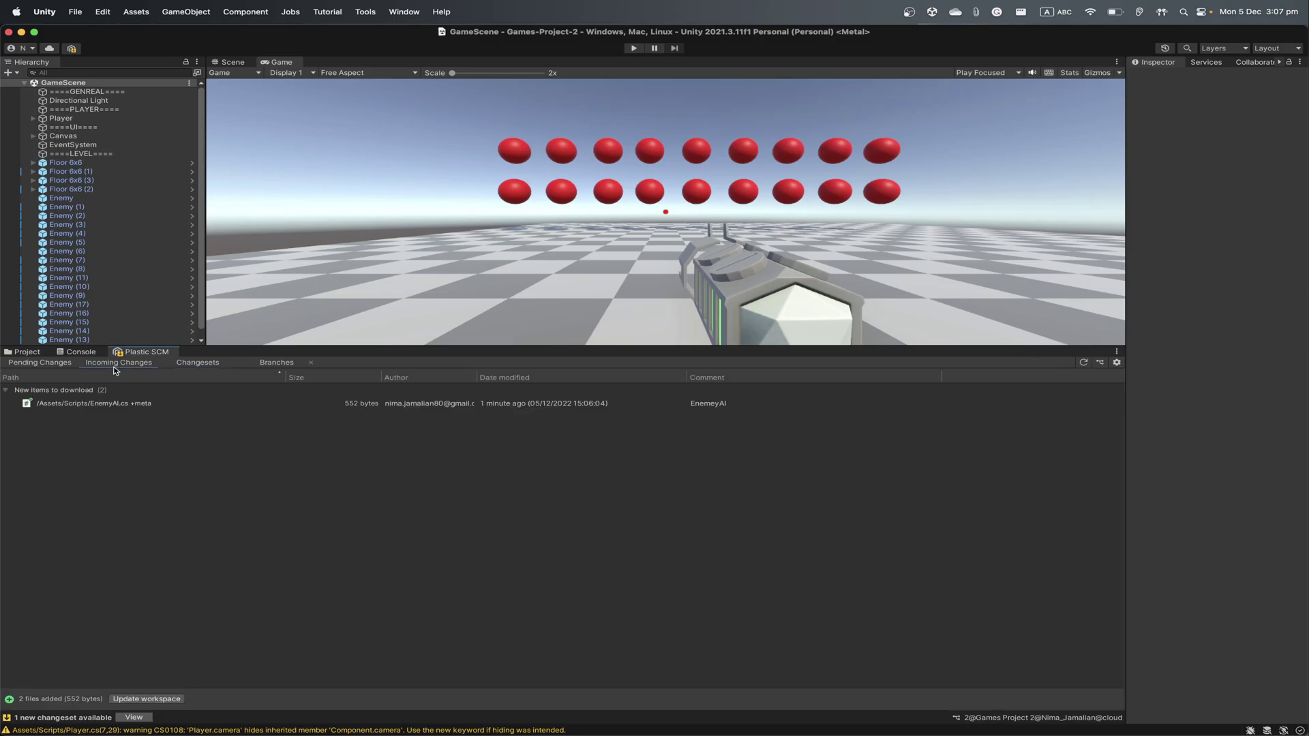
- Look through Console, Scripts, Changesets and Pending Changes, then select the incoming EnemyAI.cs
click(79, 354)
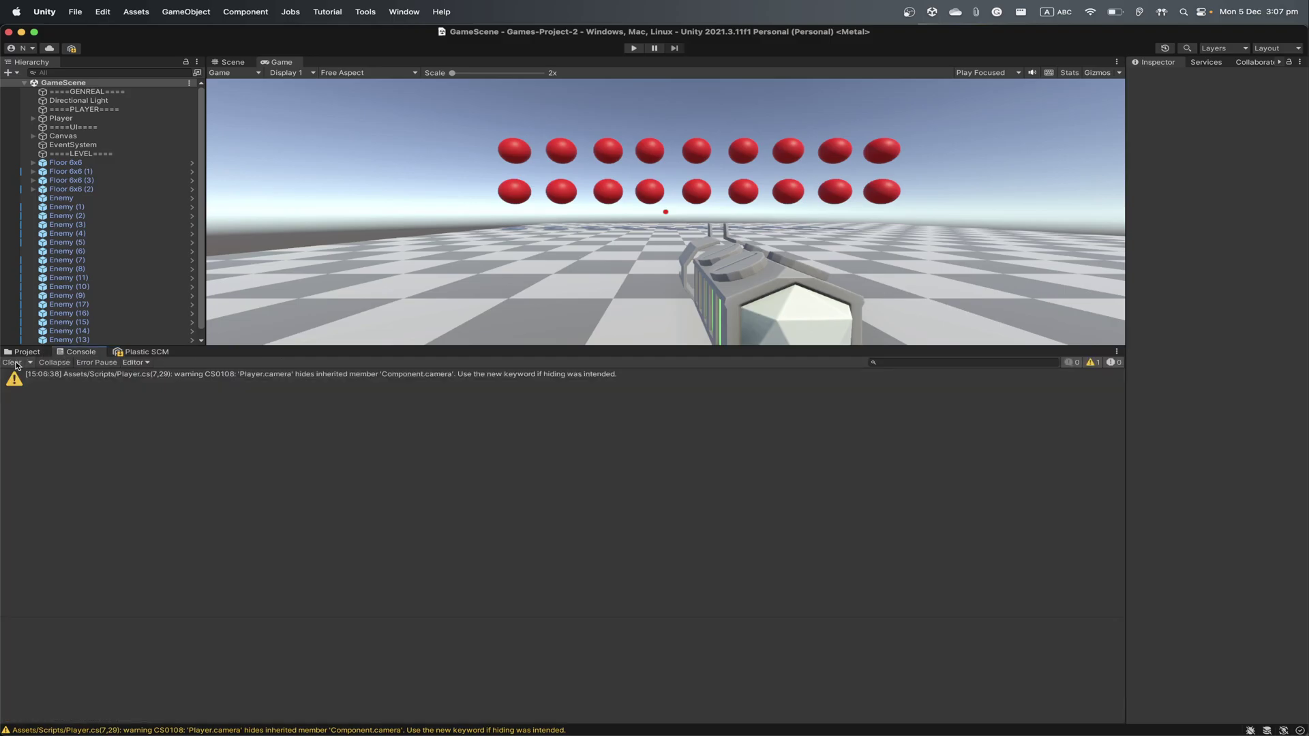
click(15, 353)
click(130, 354)
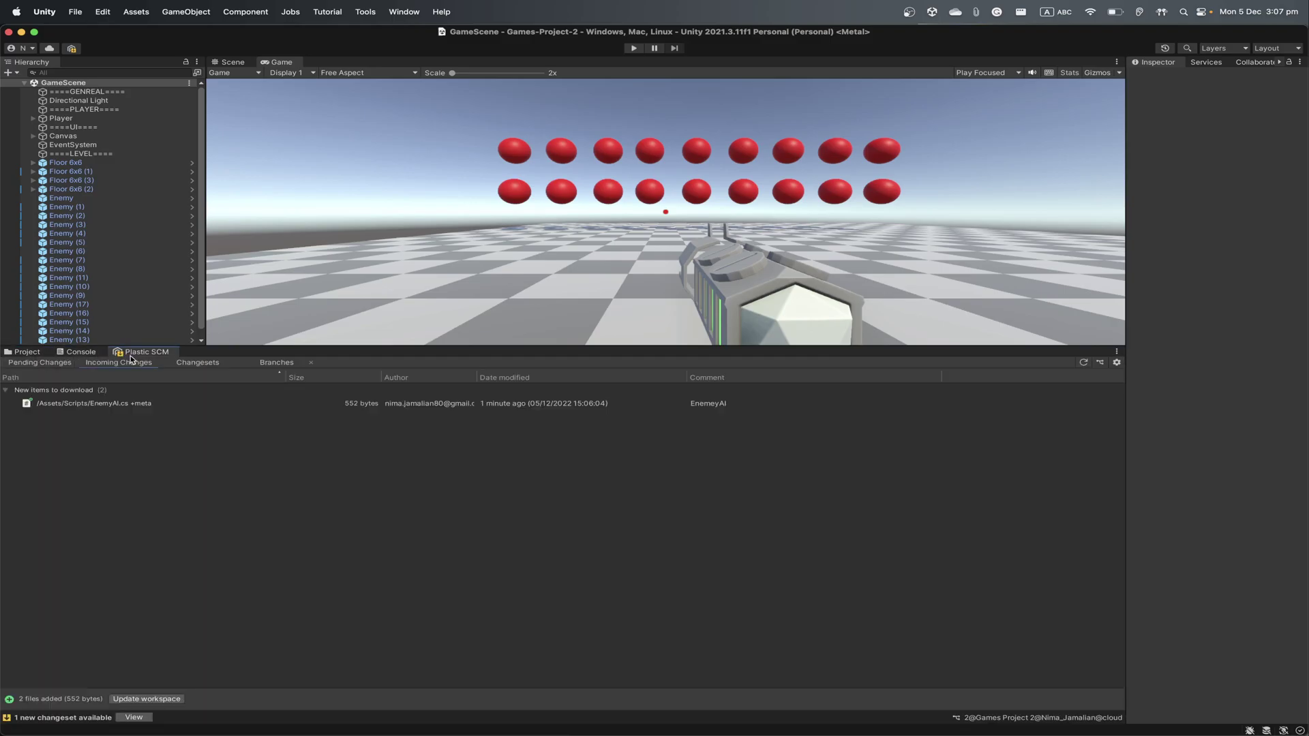
click(186, 365)
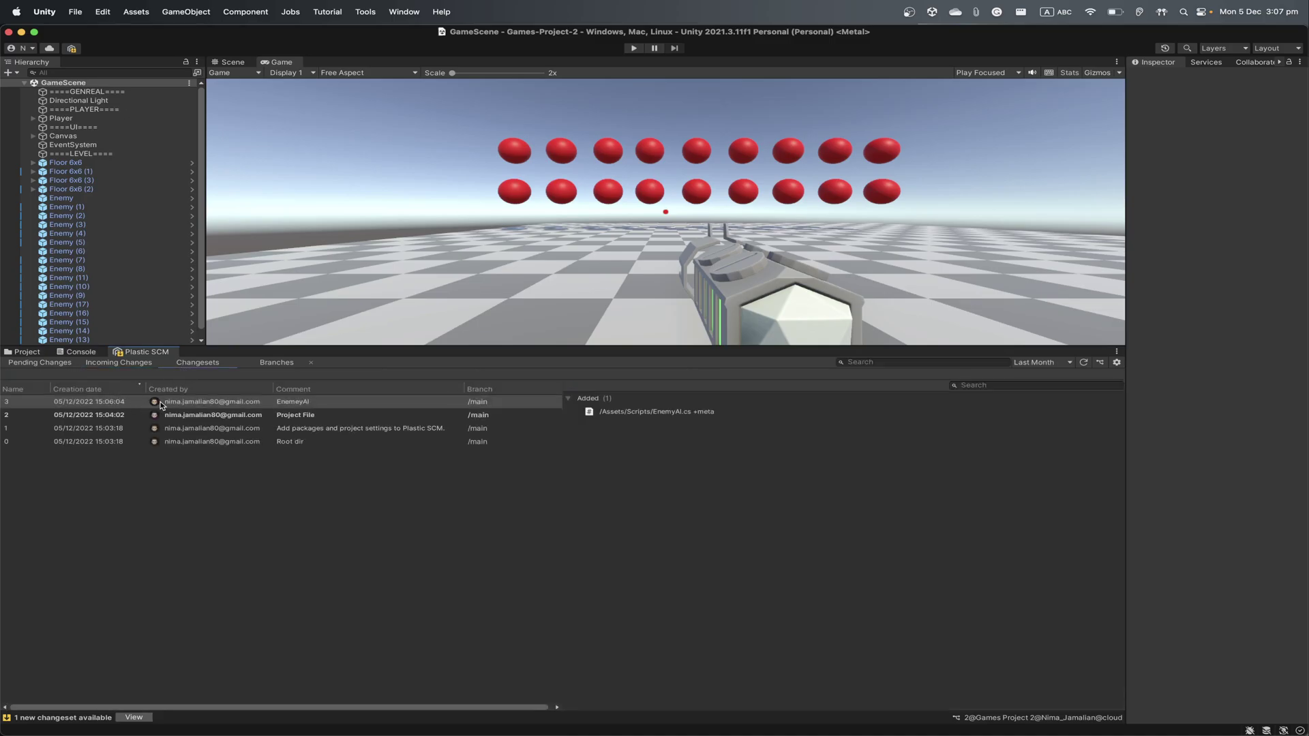
click(37, 363)
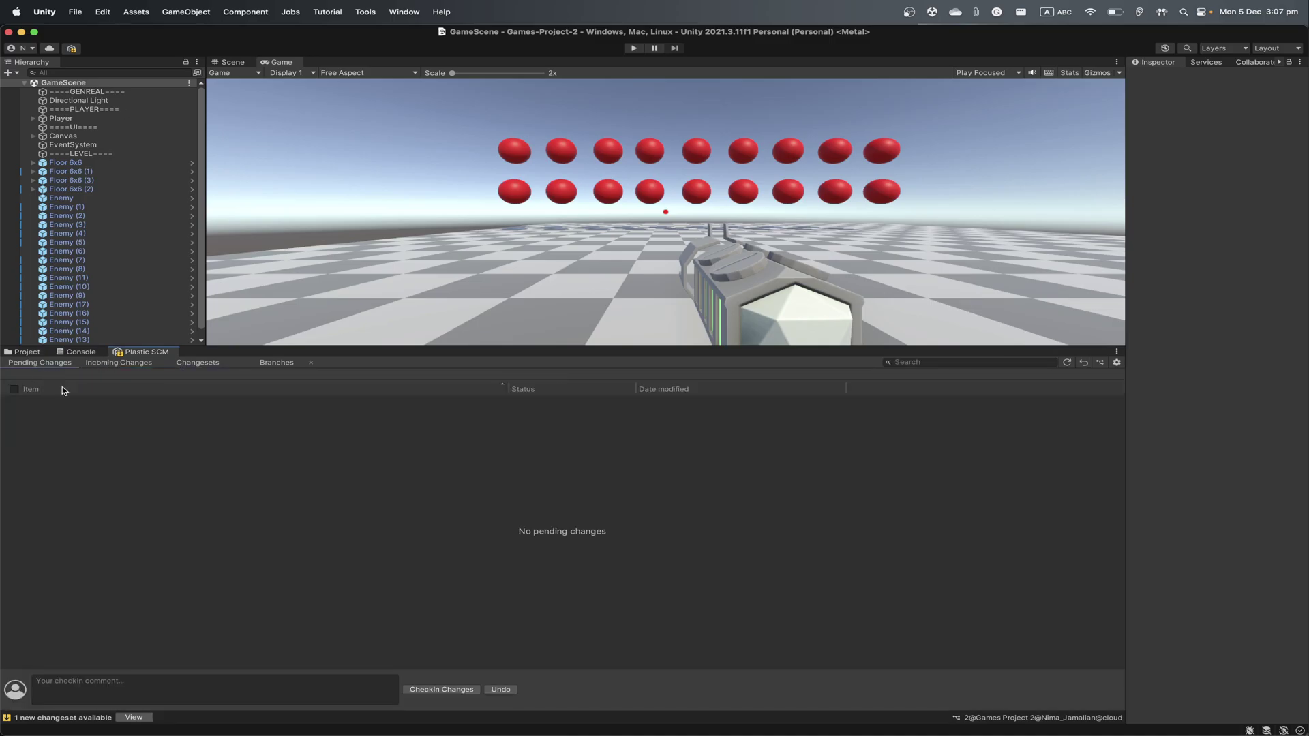
click(131, 718)
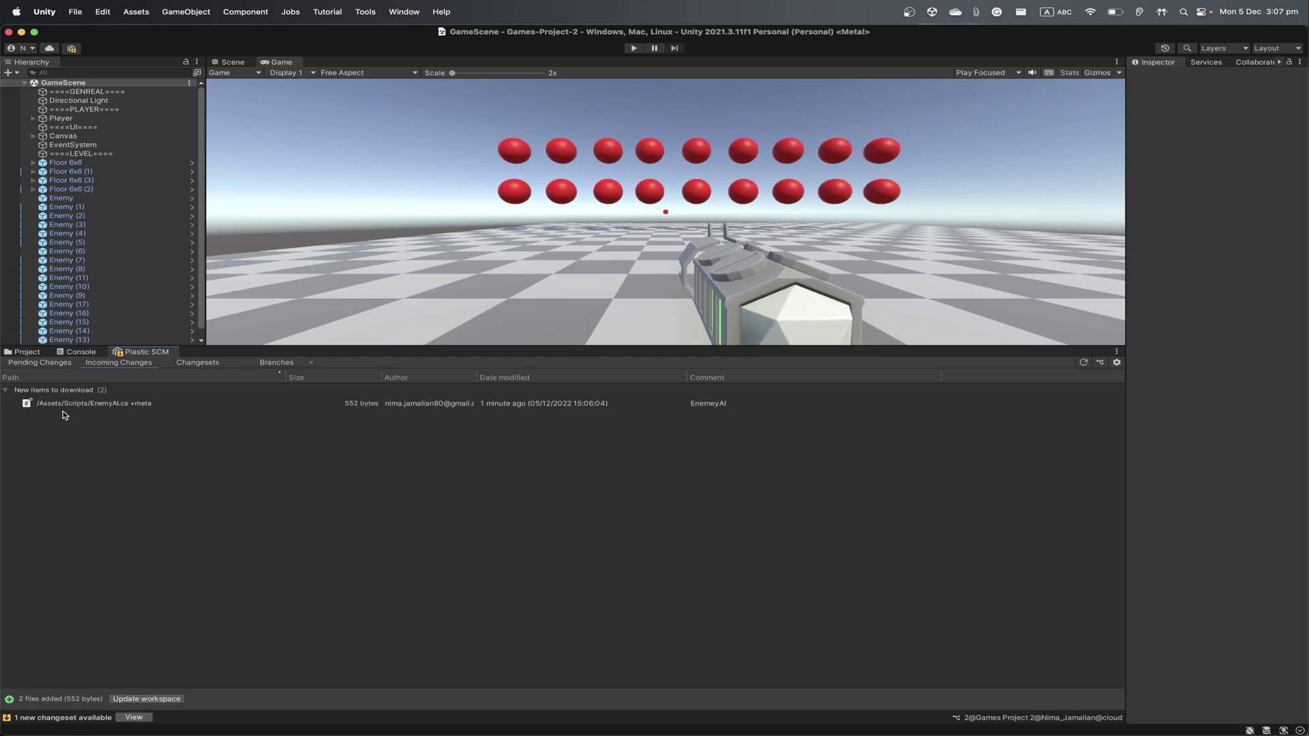
click(85, 404)
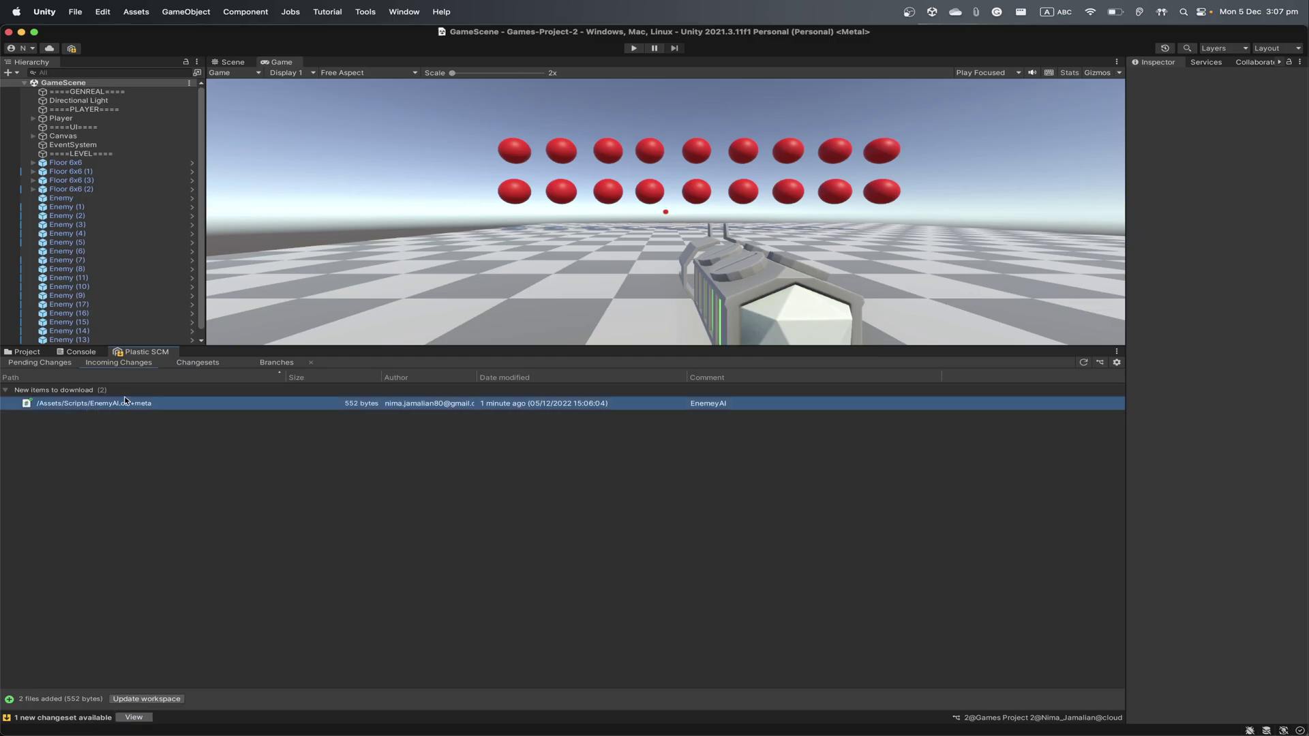
- Return to Changesets and view files added in changeset 2, then changeset 3's EnemyAI.cs and meta
click(64, 353)
click(39, 353)
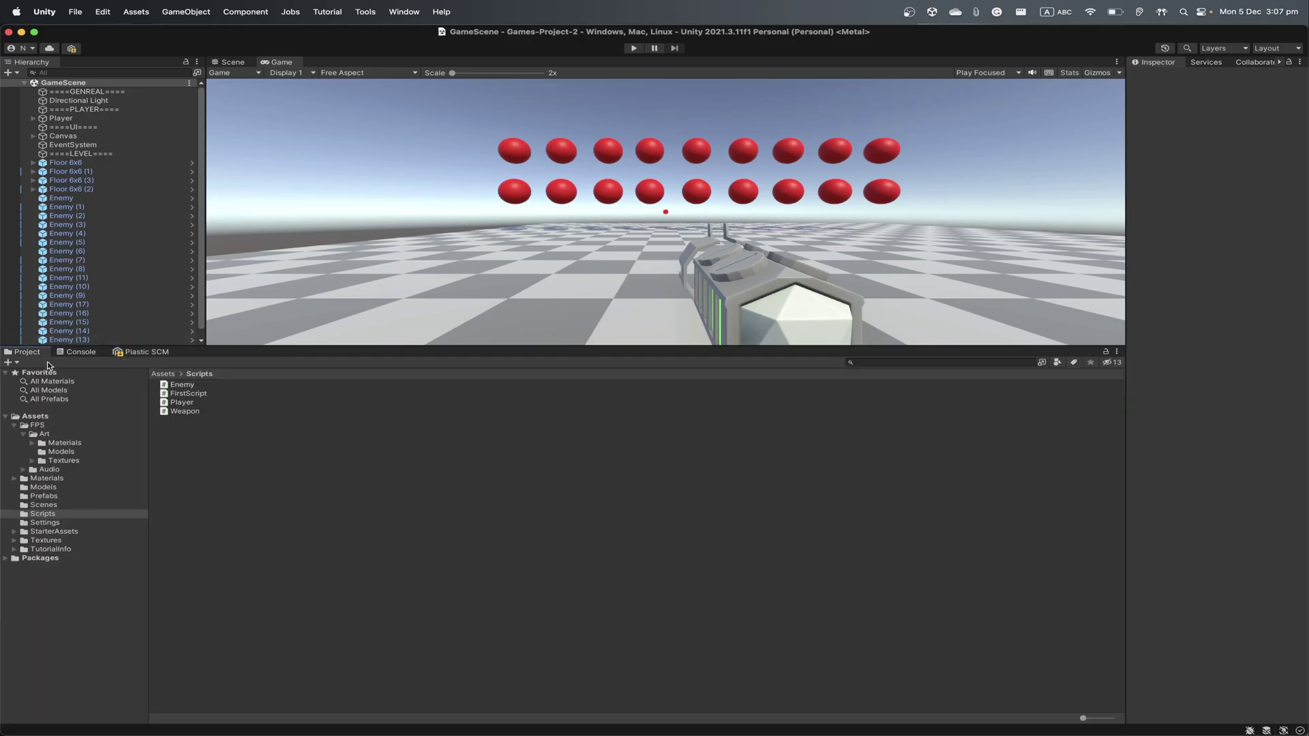
click(87, 353)
click(135, 353)
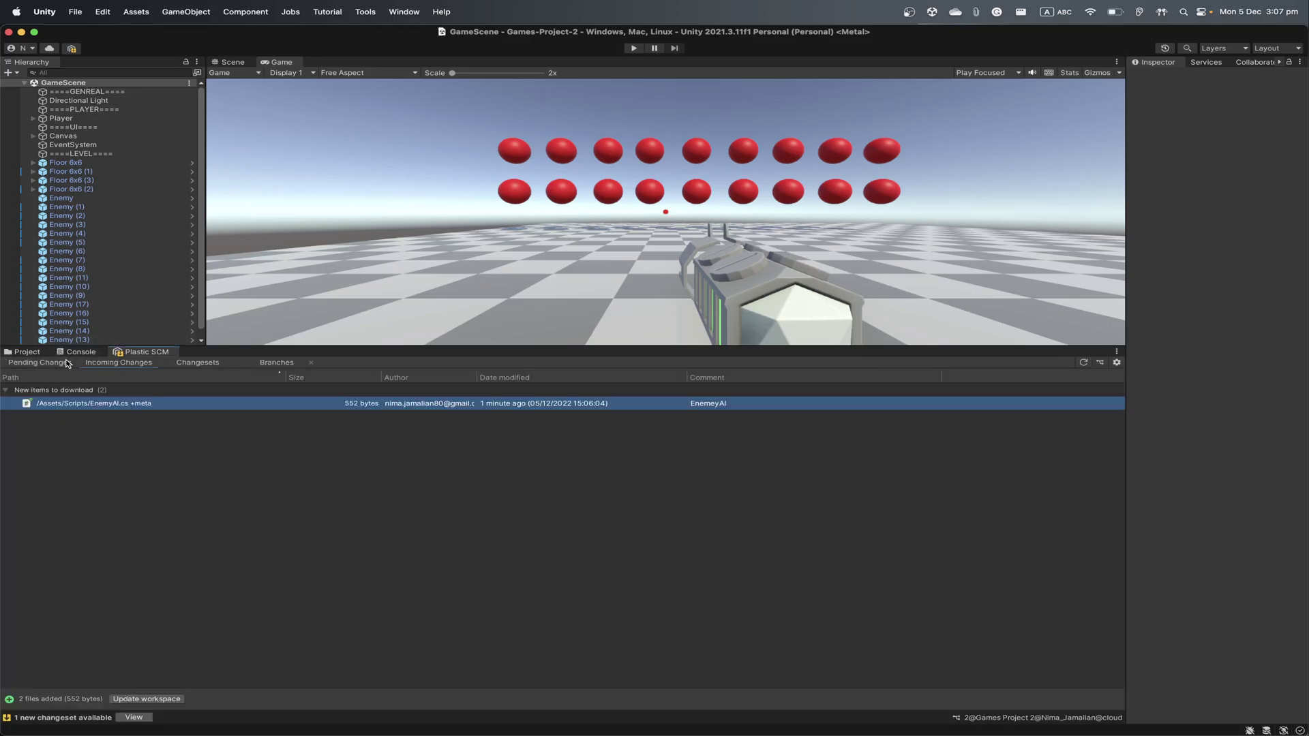
click(197, 362)
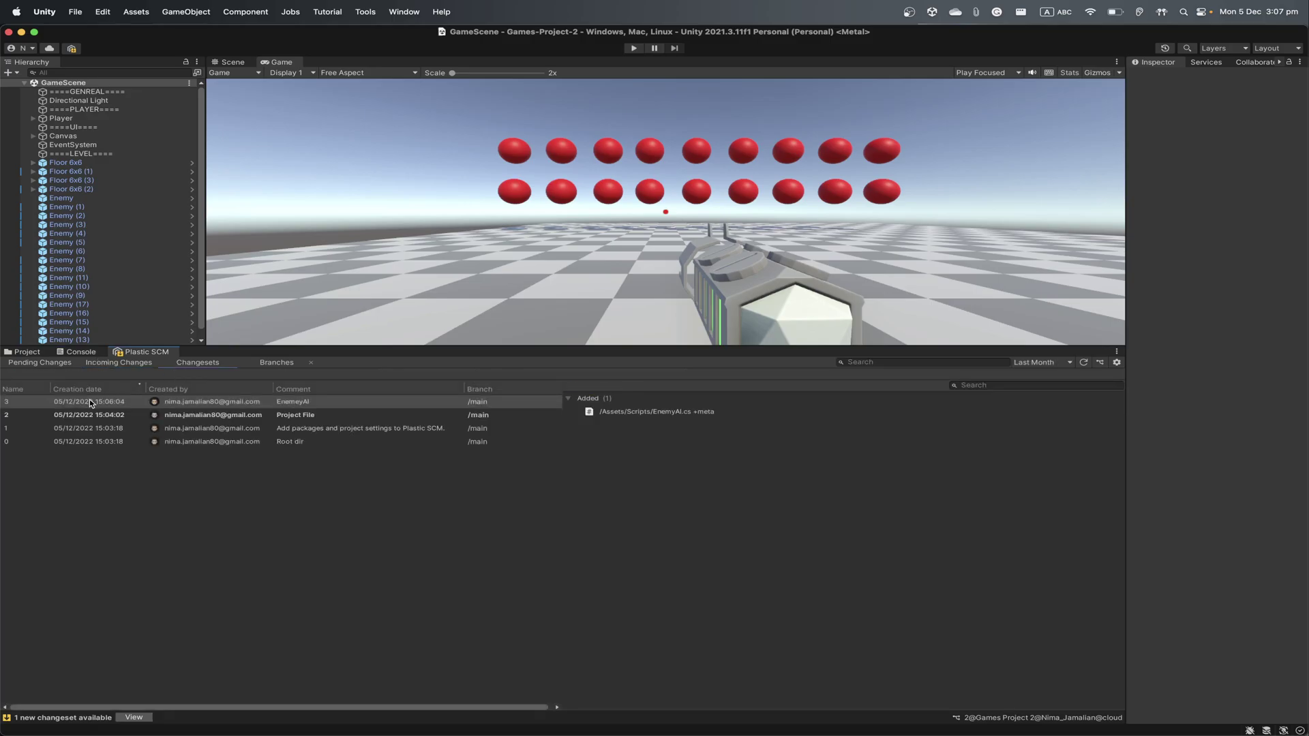
right_click(90, 403)
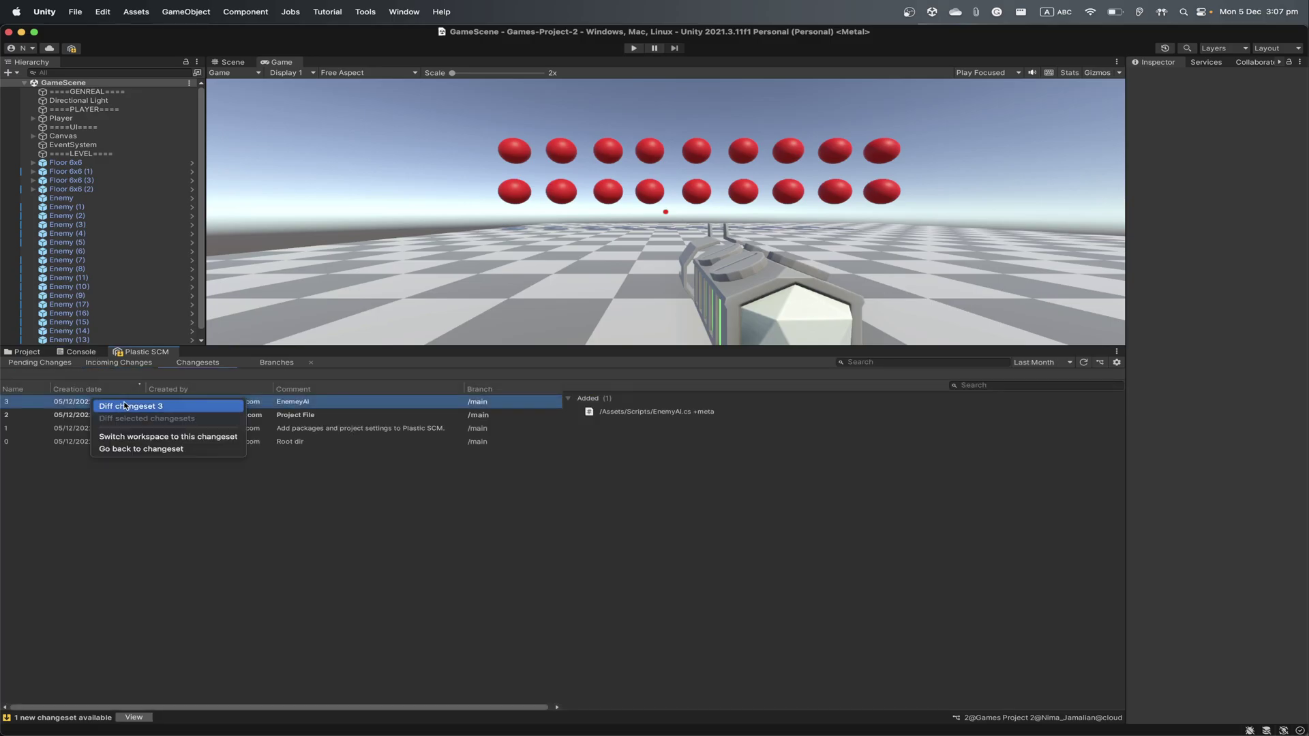
click(161, 408)
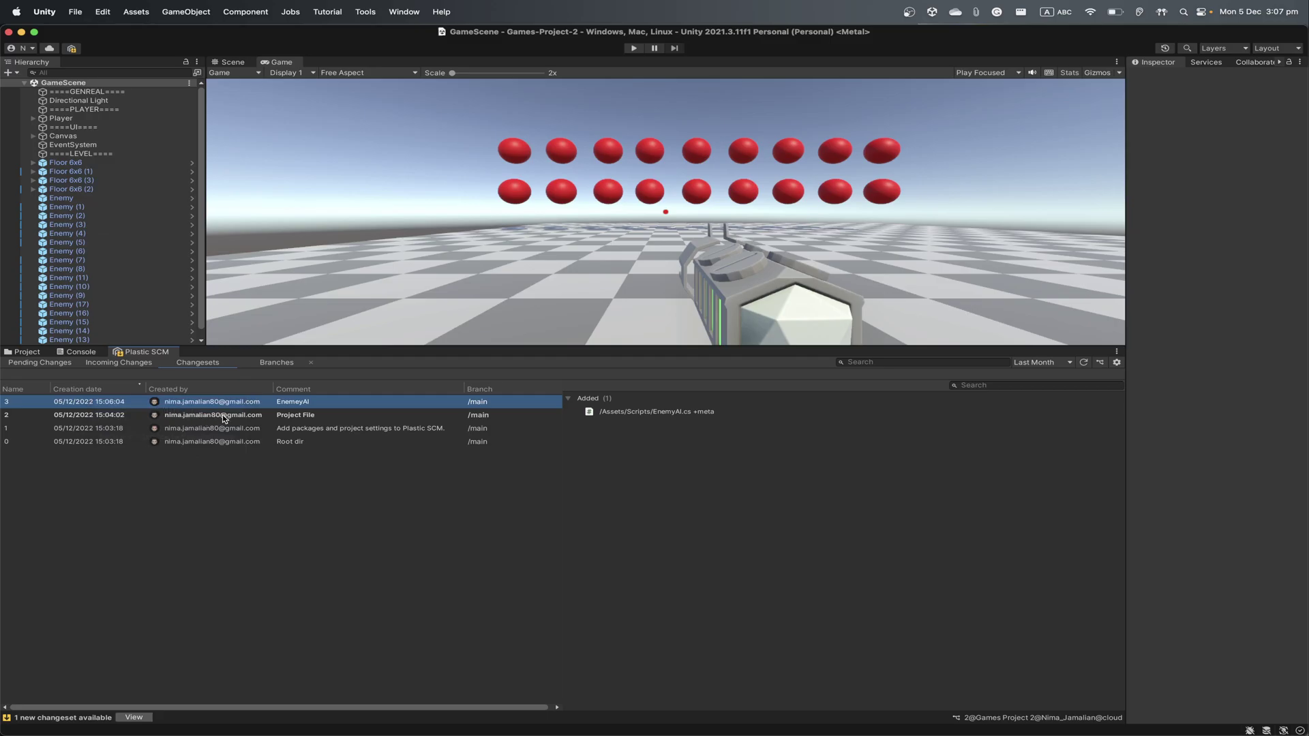
click(220, 417)
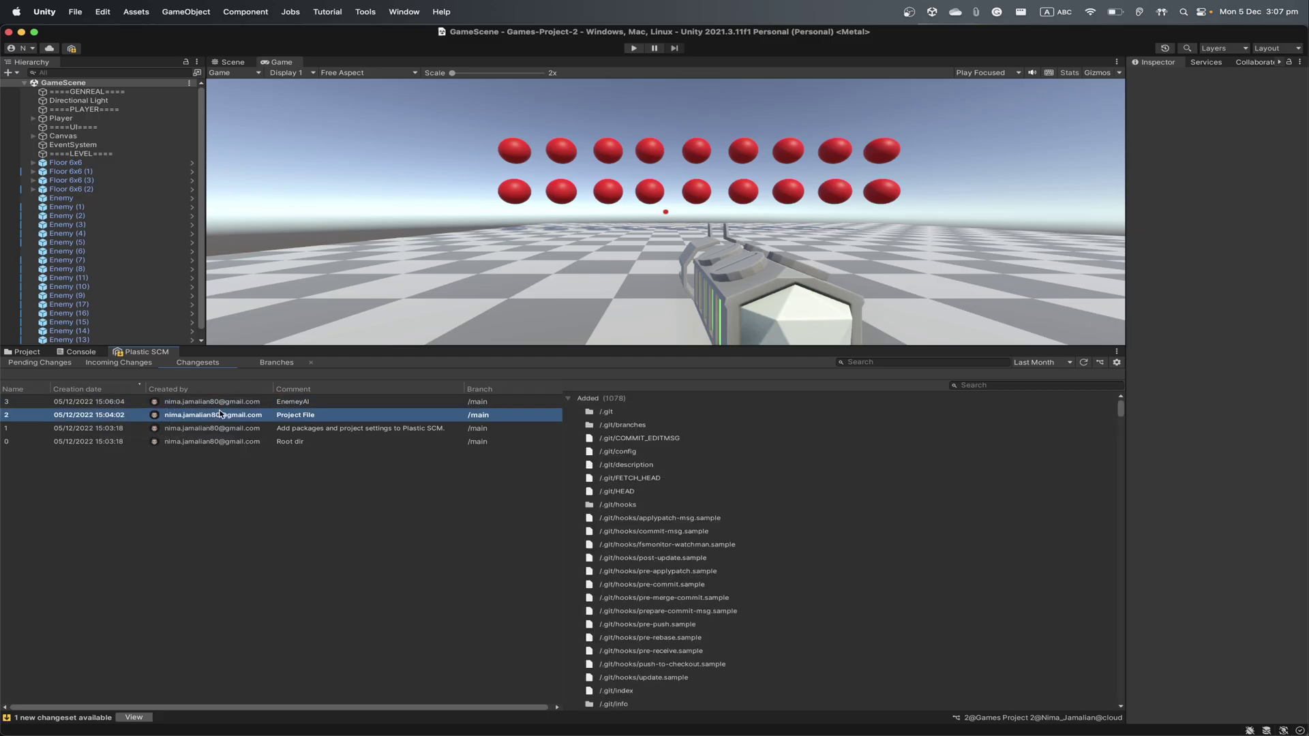
click(222, 402)
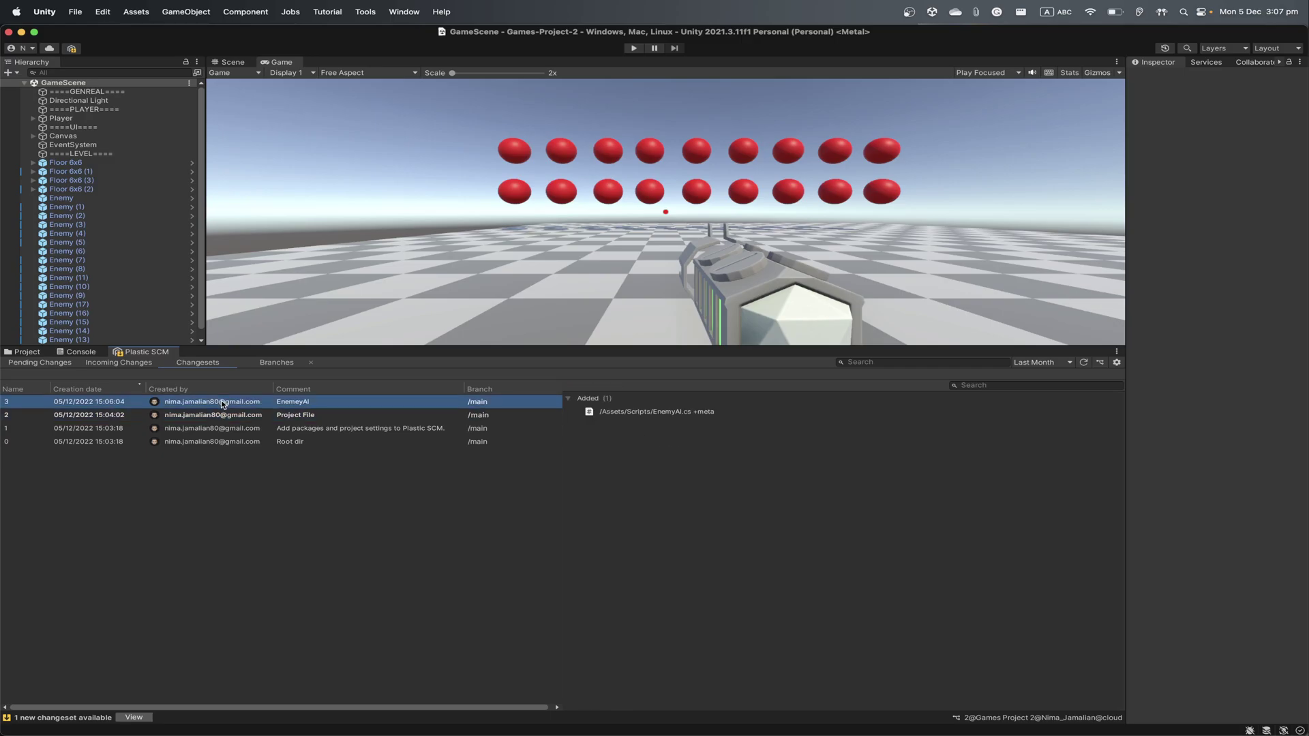
- Open changeset 3's diff showing EnemyAI.cs's default Start and Update code, moved into clear view
double_click(178, 406)
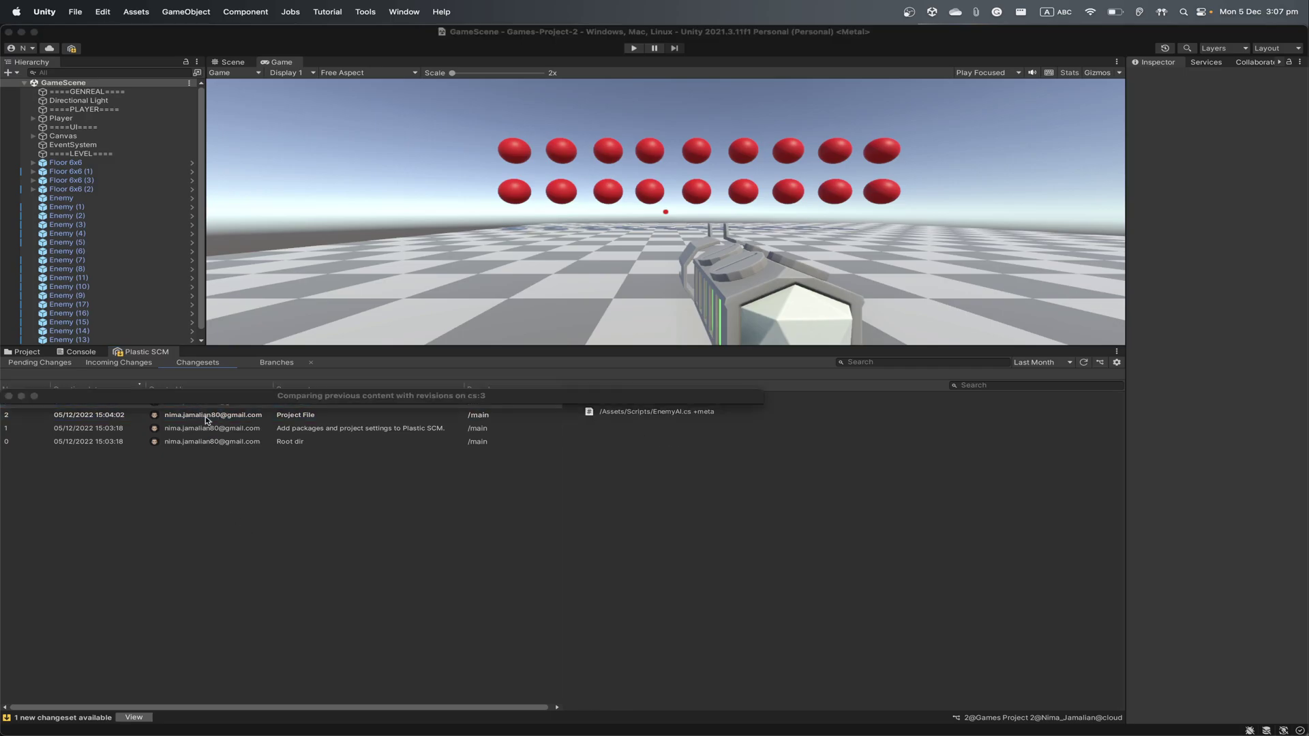
drag(366, 355, 388, 298)
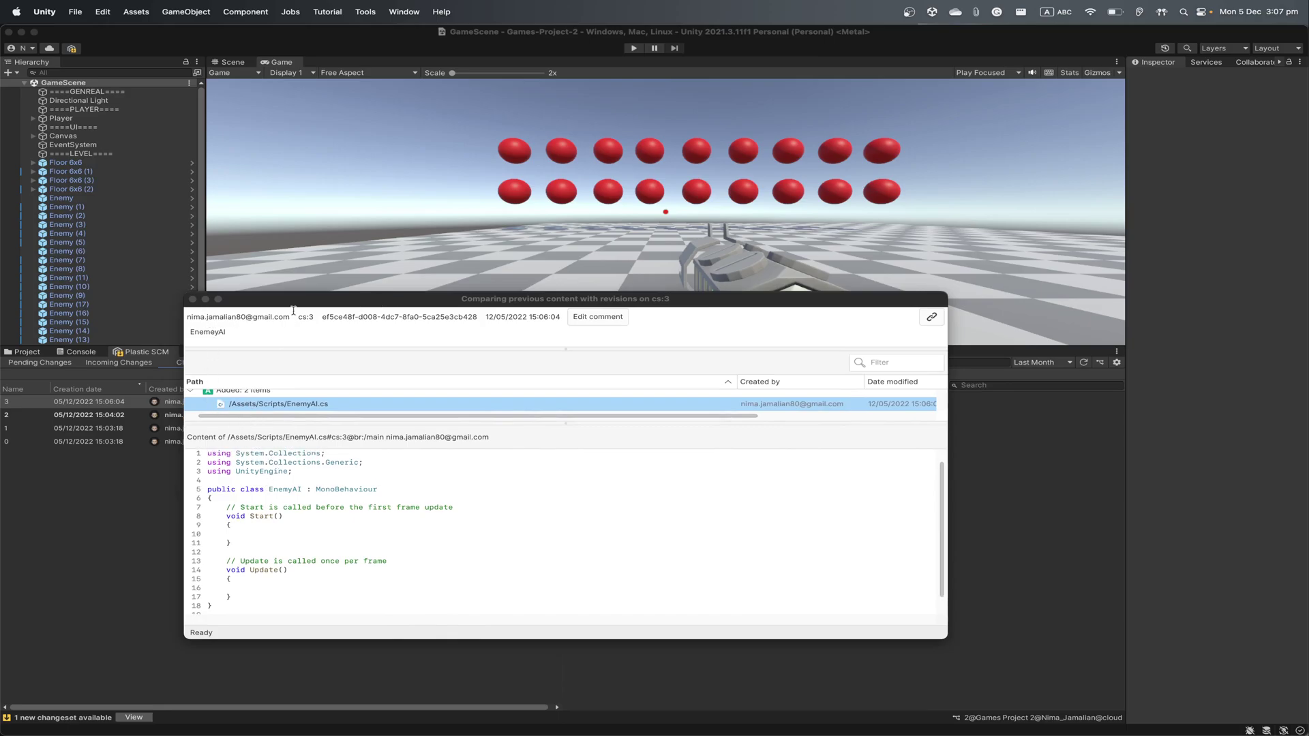
drag(294, 300, 407, 256)
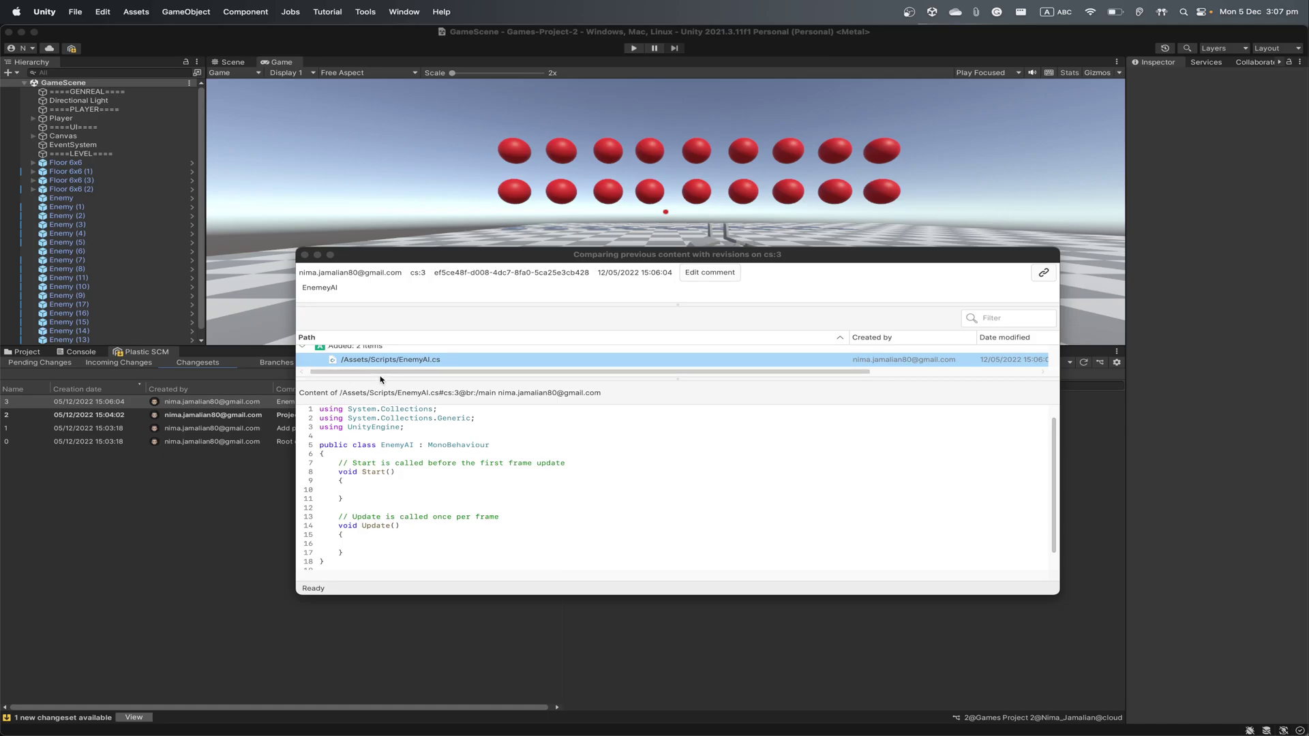
right_click(174, 403)
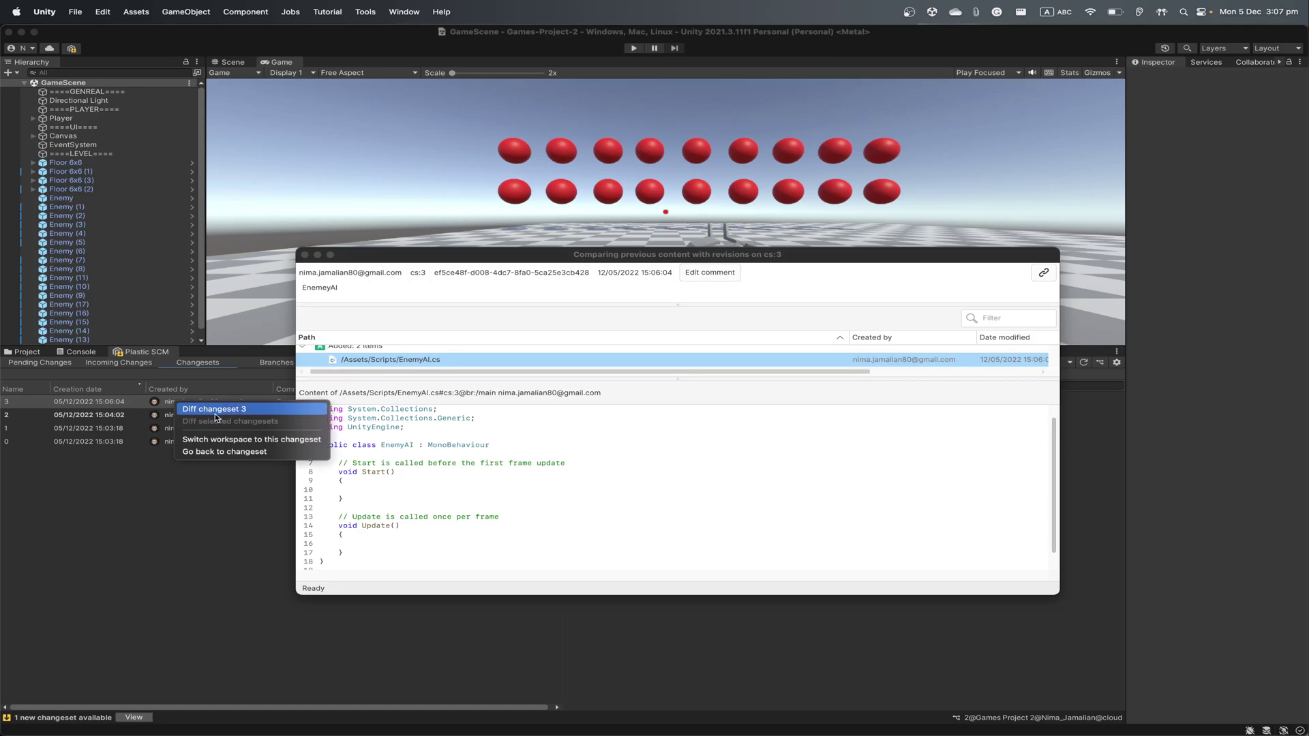
click(205, 409)
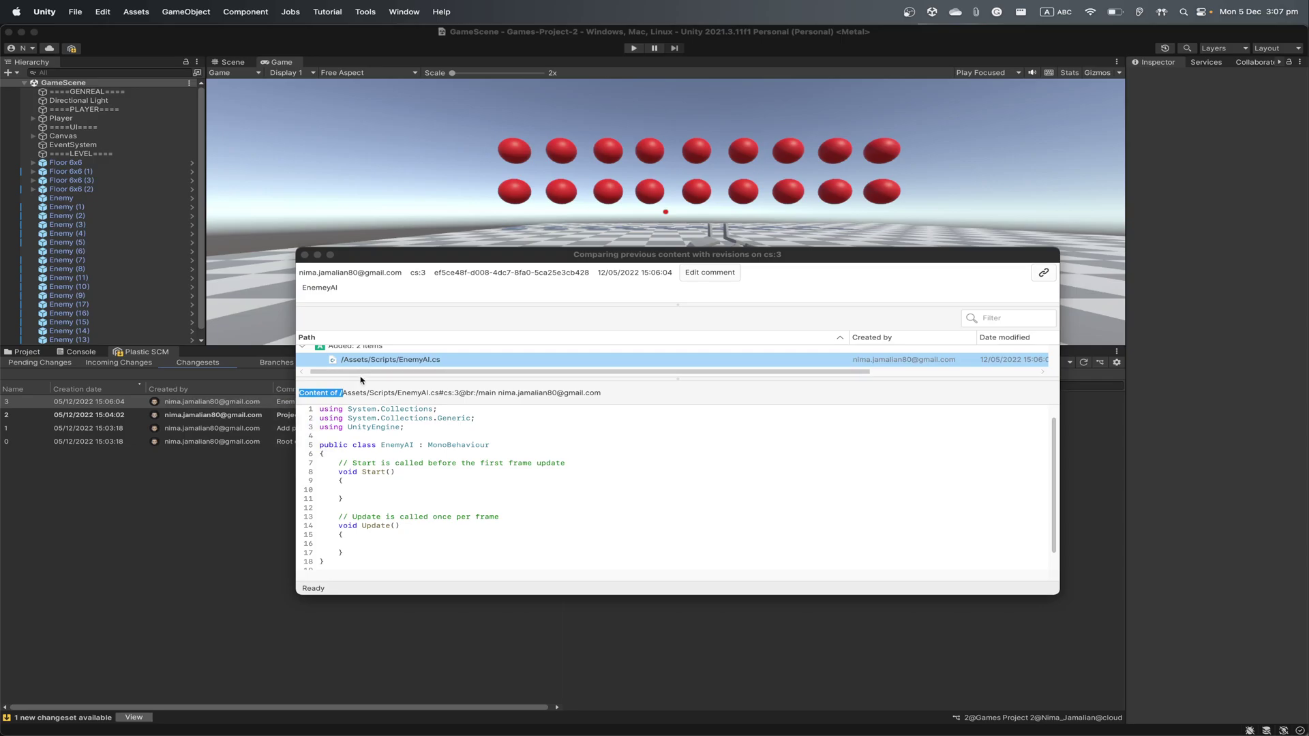
- Close the changeset 3 comparison and cycle through the Project, Console and Plastic SCM tabs
drag(359, 384, 125, 419)
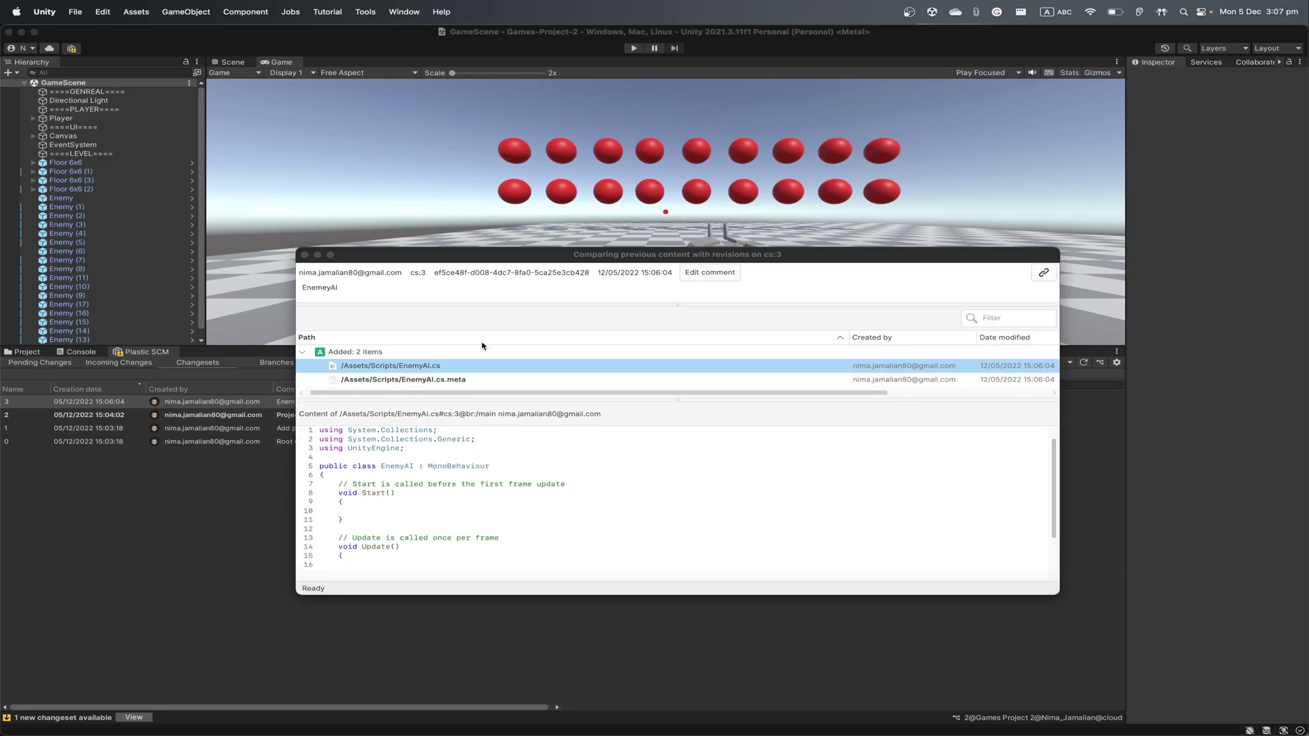
click(305, 255)
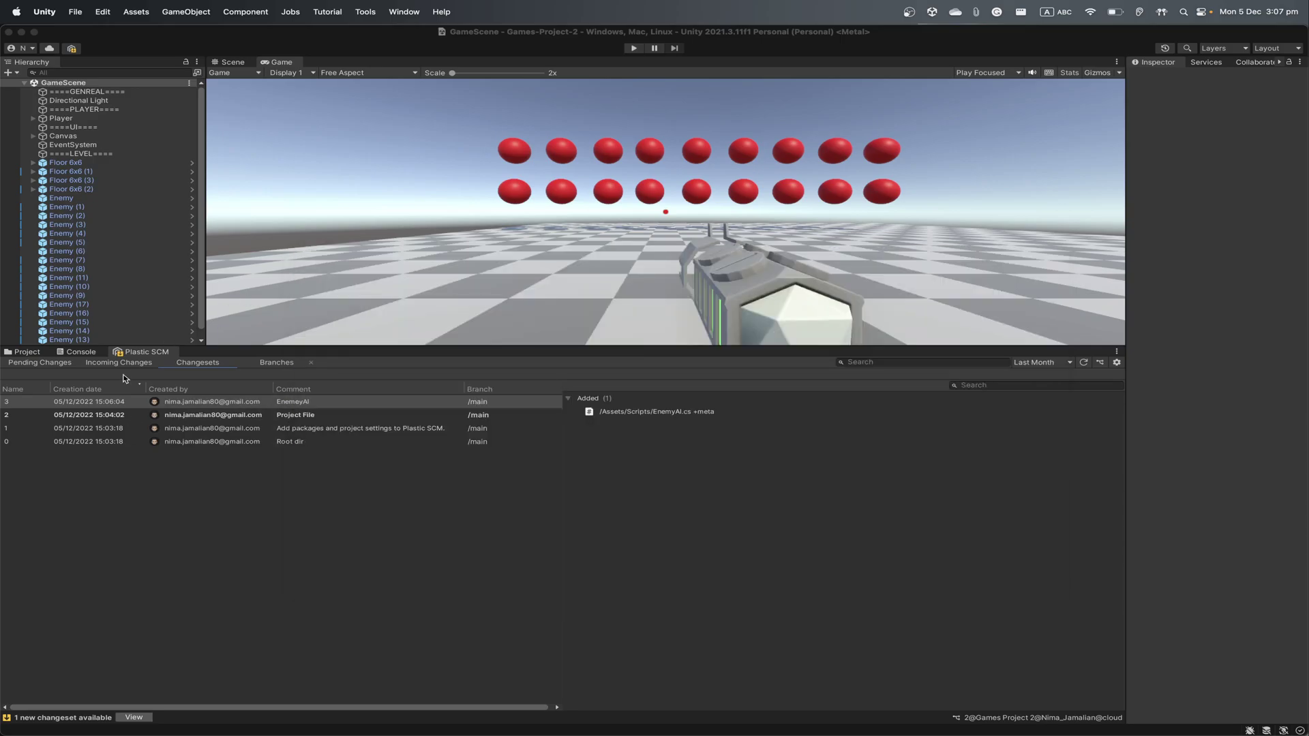
click(27, 352)
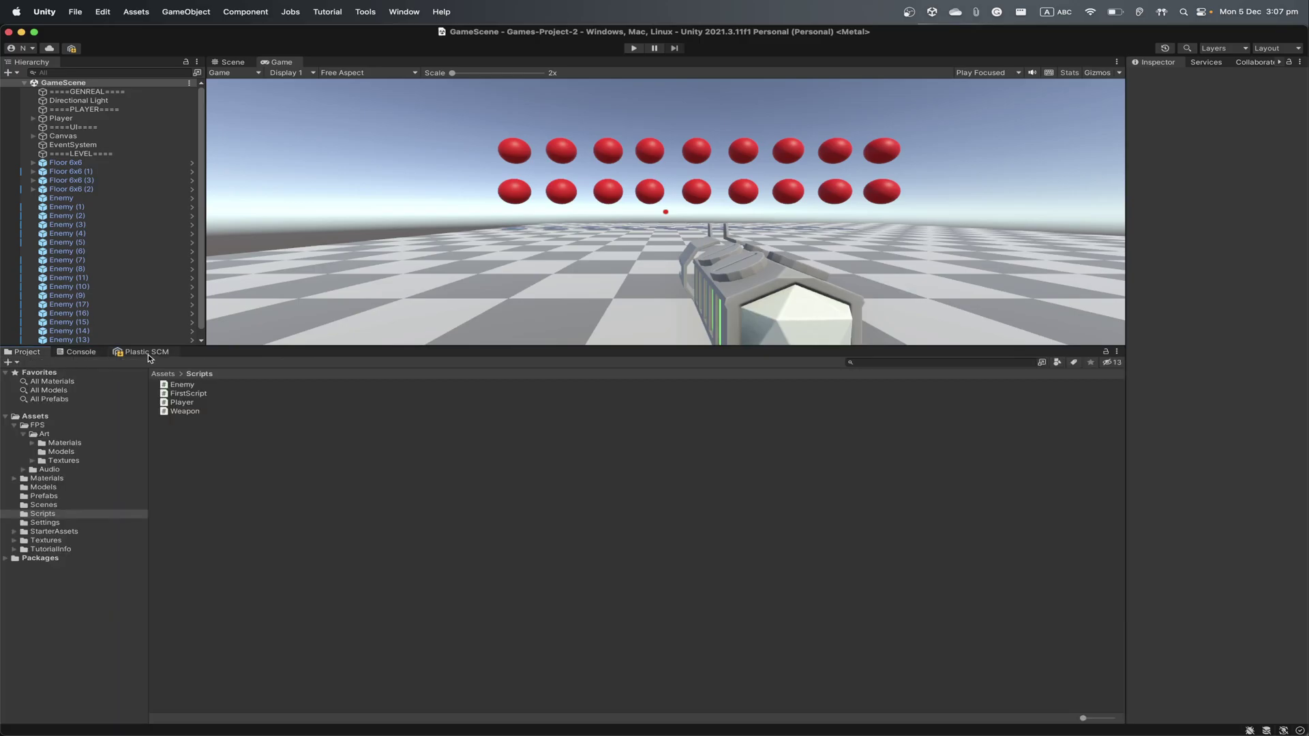
click(147, 352)
click(81, 352)
click(27, 352)
click(135, 352)
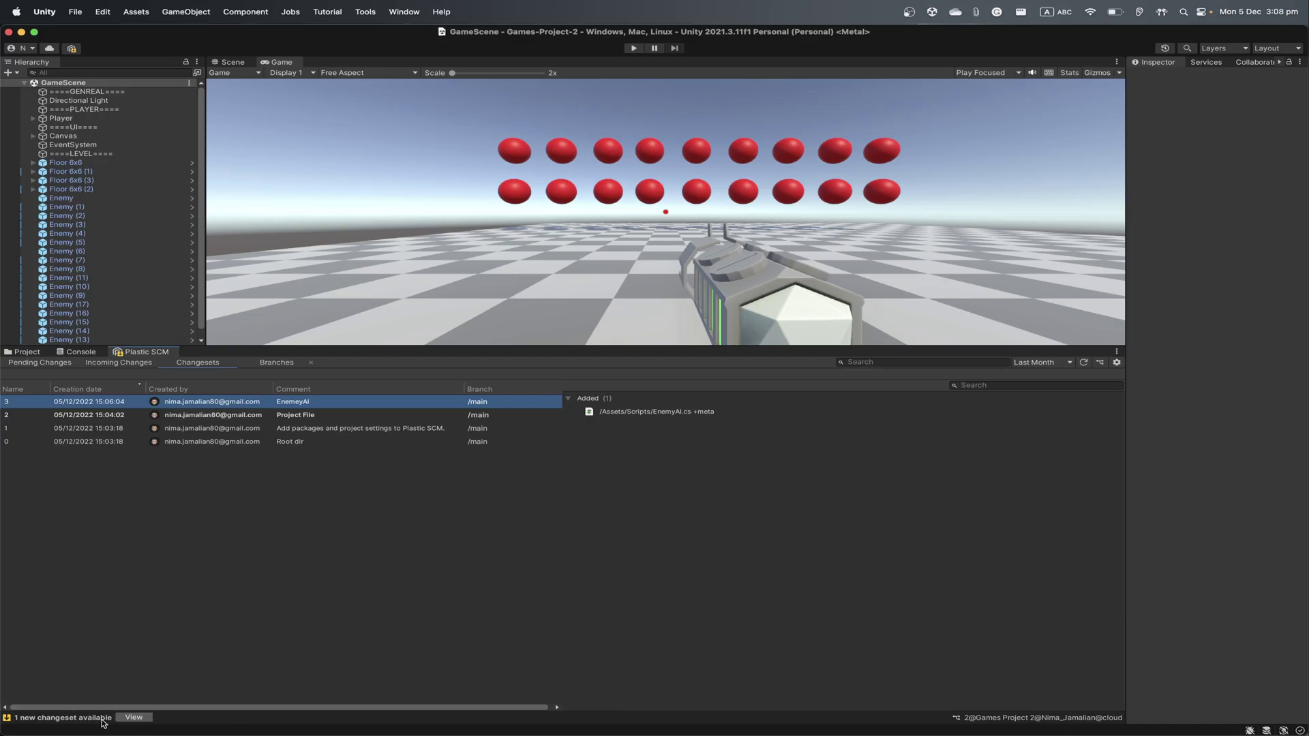
- Check incoming and pending changes, then list branches and select /main
click(132, 717)
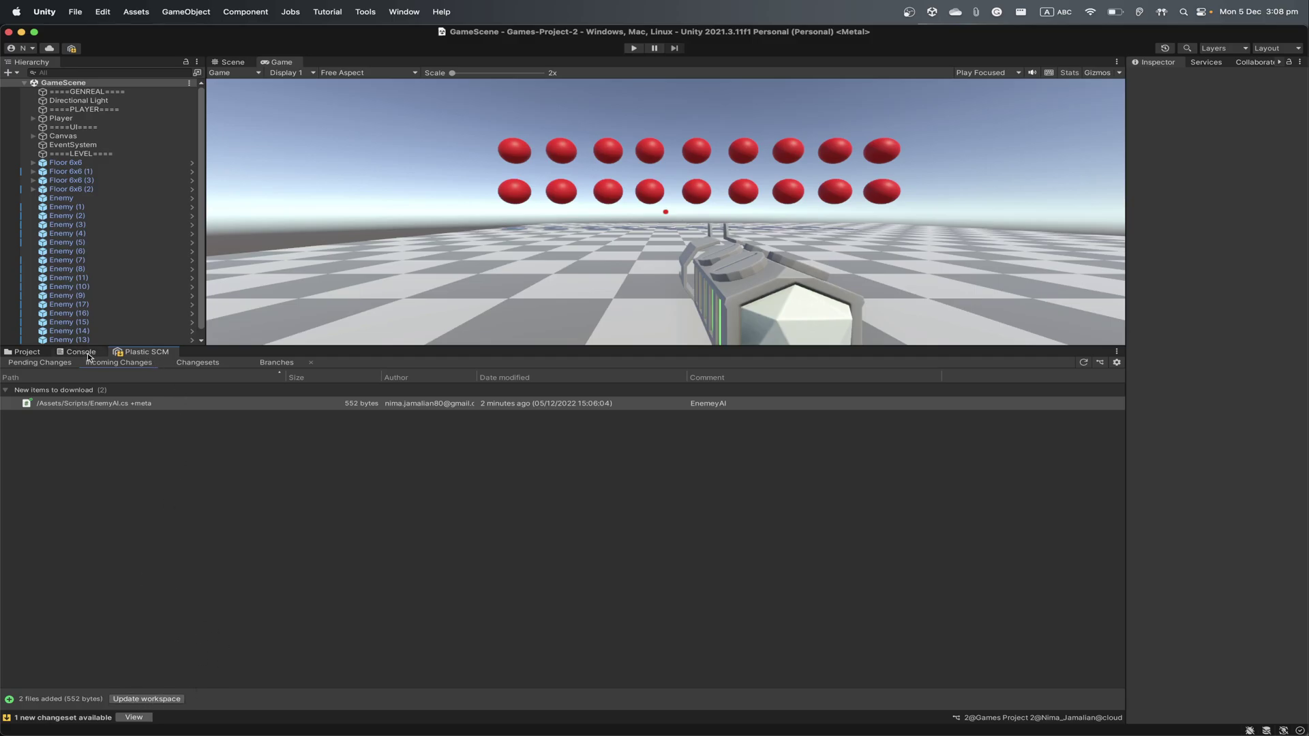
click(52, 364)
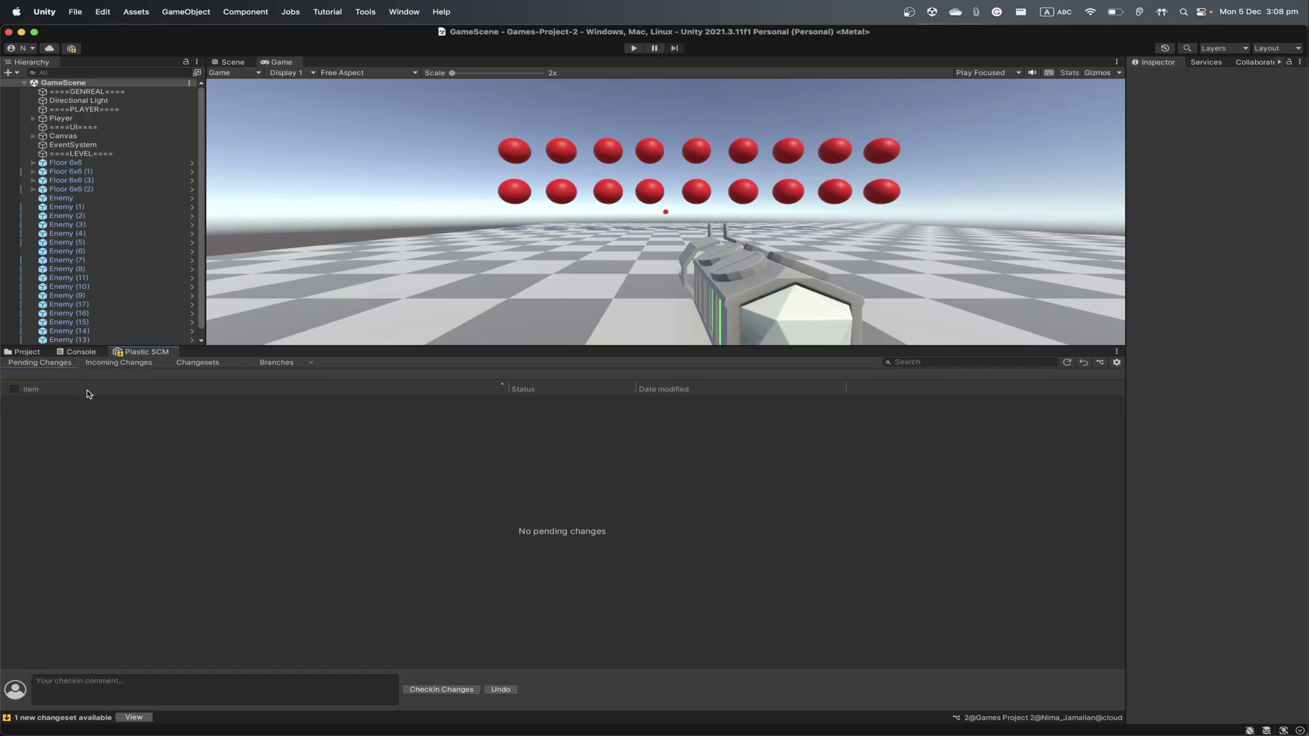
click(277, 363)
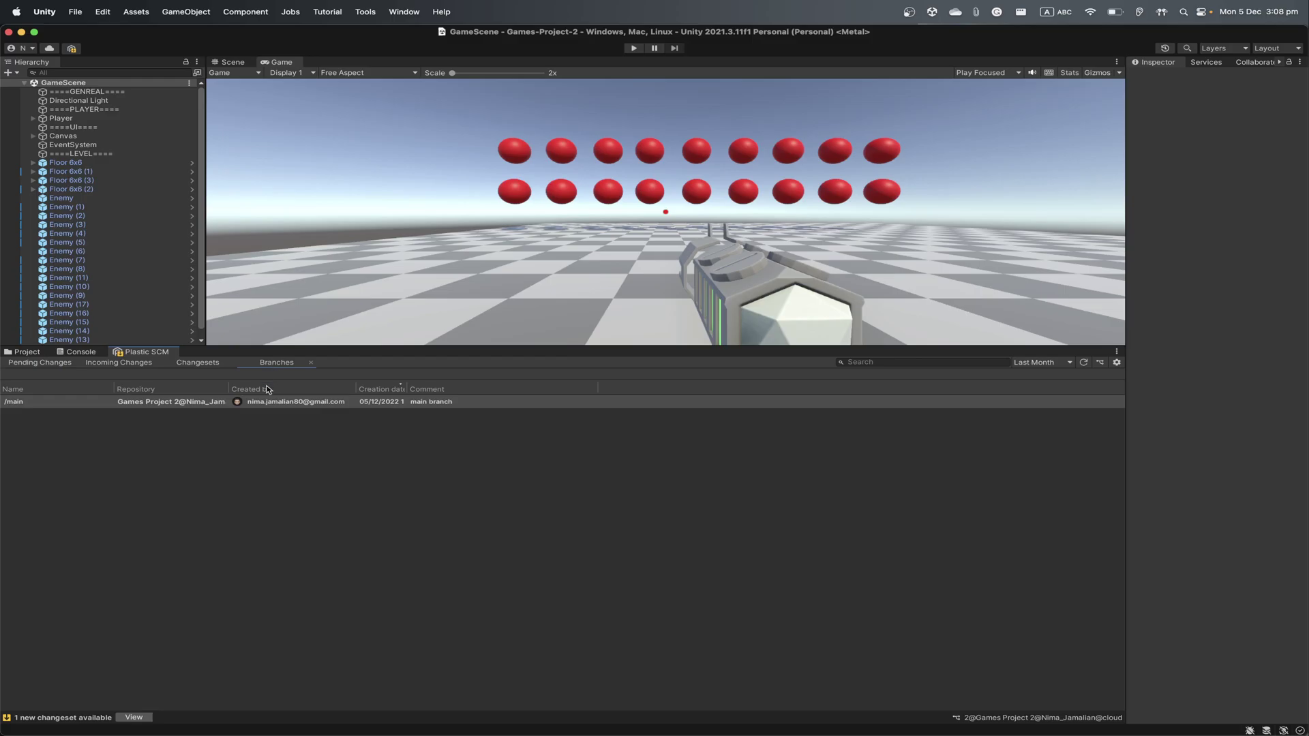
click(424, 403)
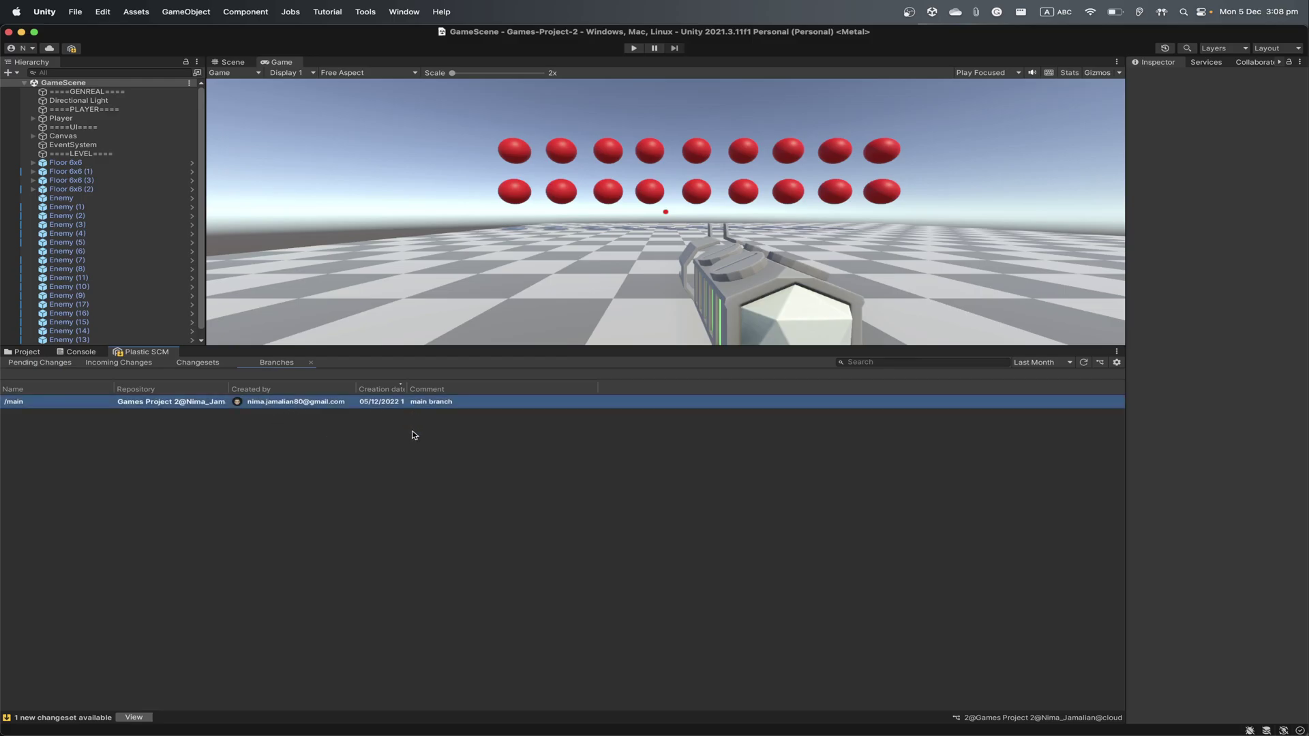
- Create a child branch of /main named 'Test Shooting' and switch the workspace onto it
right_click(420, 405)
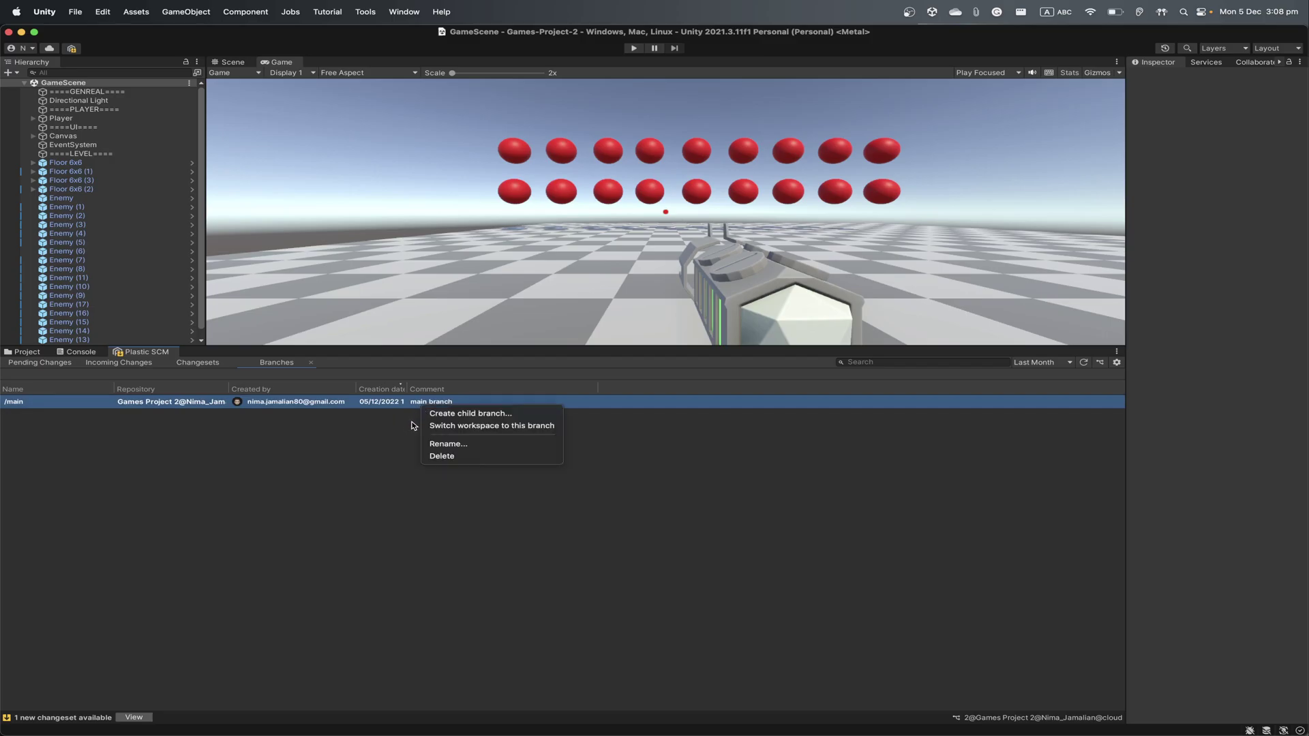
click(492, 415)
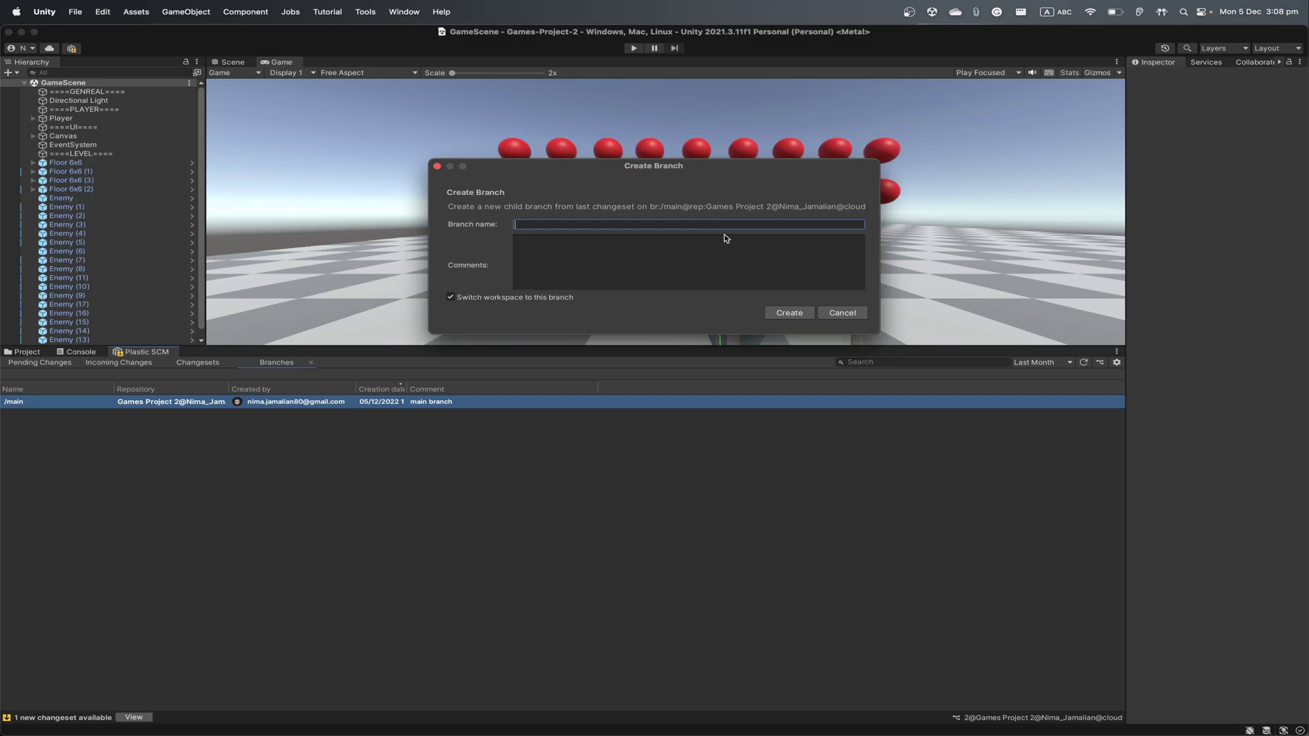
text(Test Shooting)
click(802, 315)
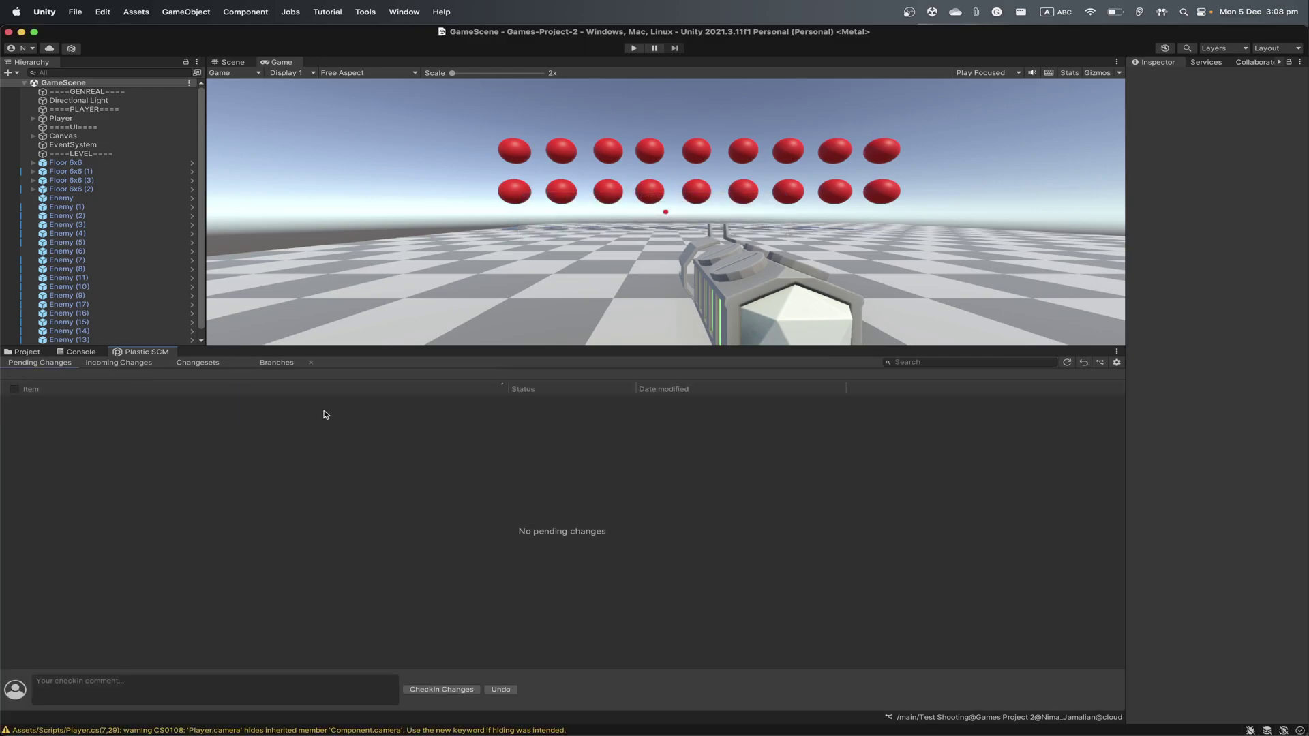
- Switch the workspace from Test Shooting back to the /main branch and confirm
click(272, 362)
click(146, 365)
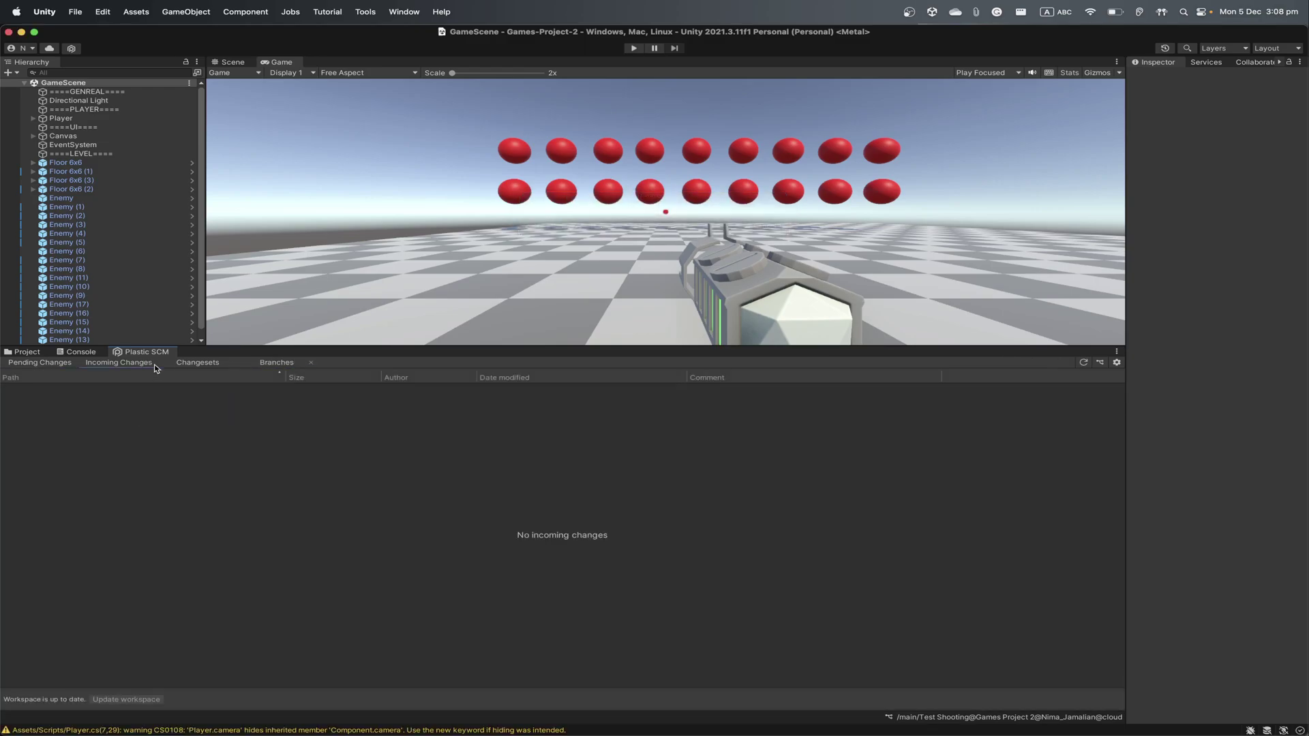
click(183, 365)
click(276, 362)
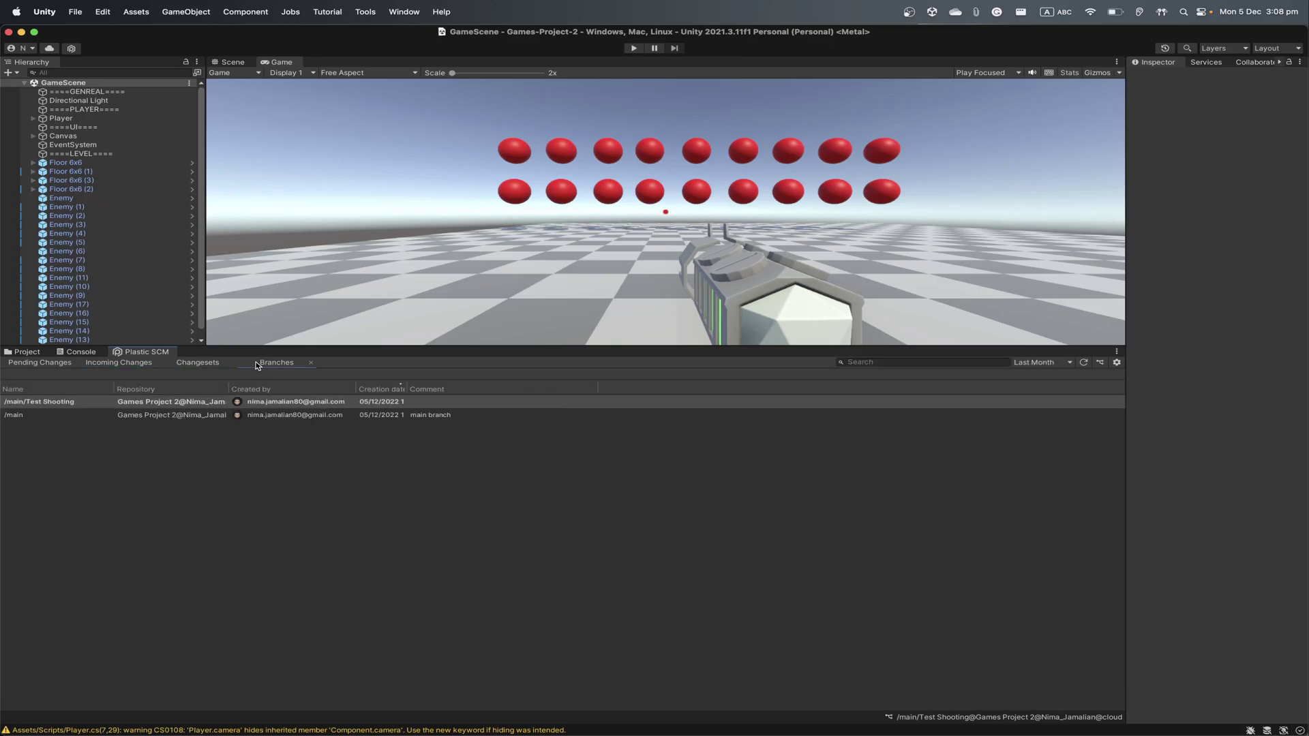
click(273, 402)
right_click(273, 402)
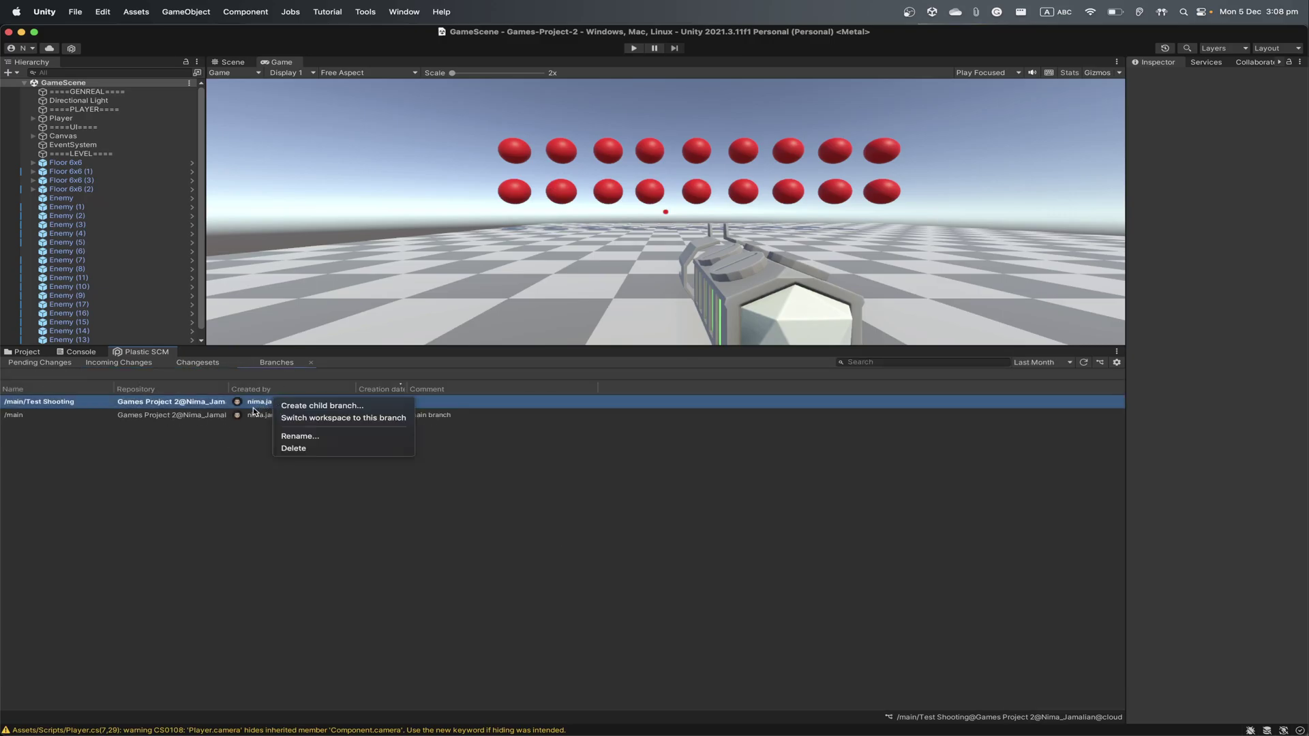
click(250, 413)
right_click(251, 414)
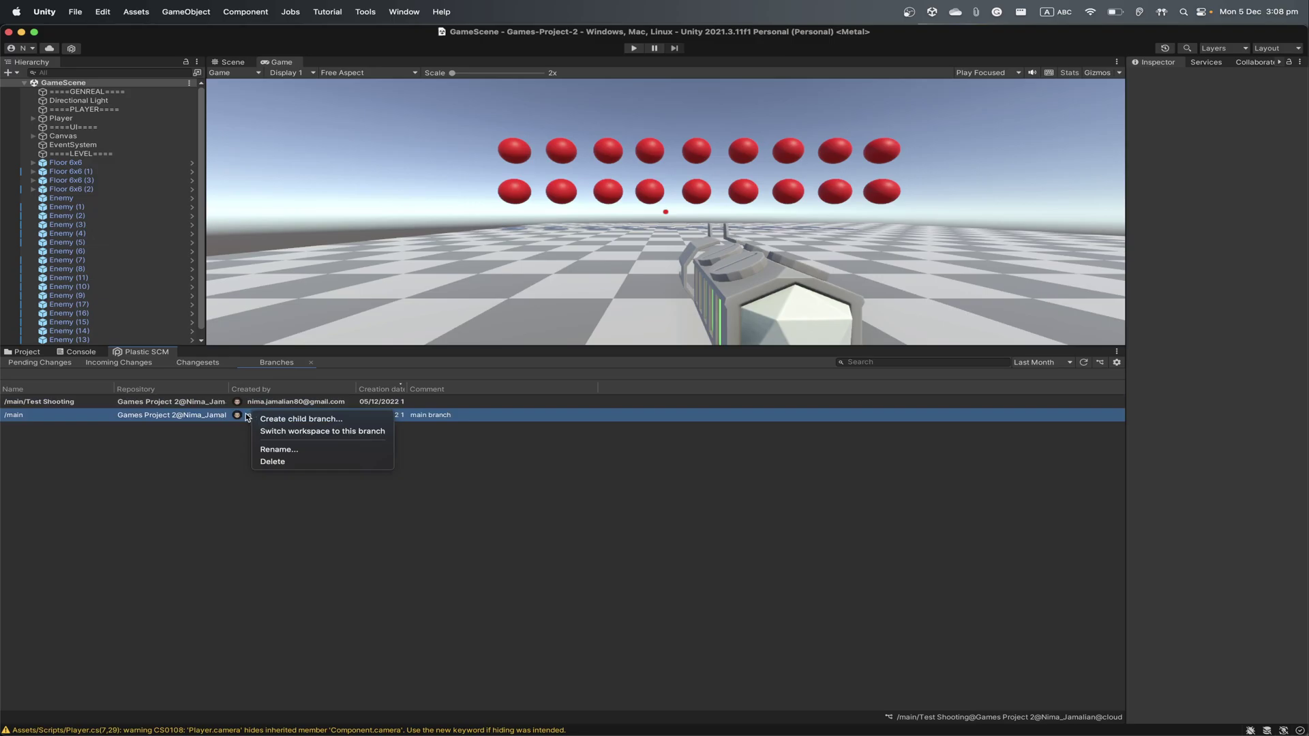
click(297, 432)
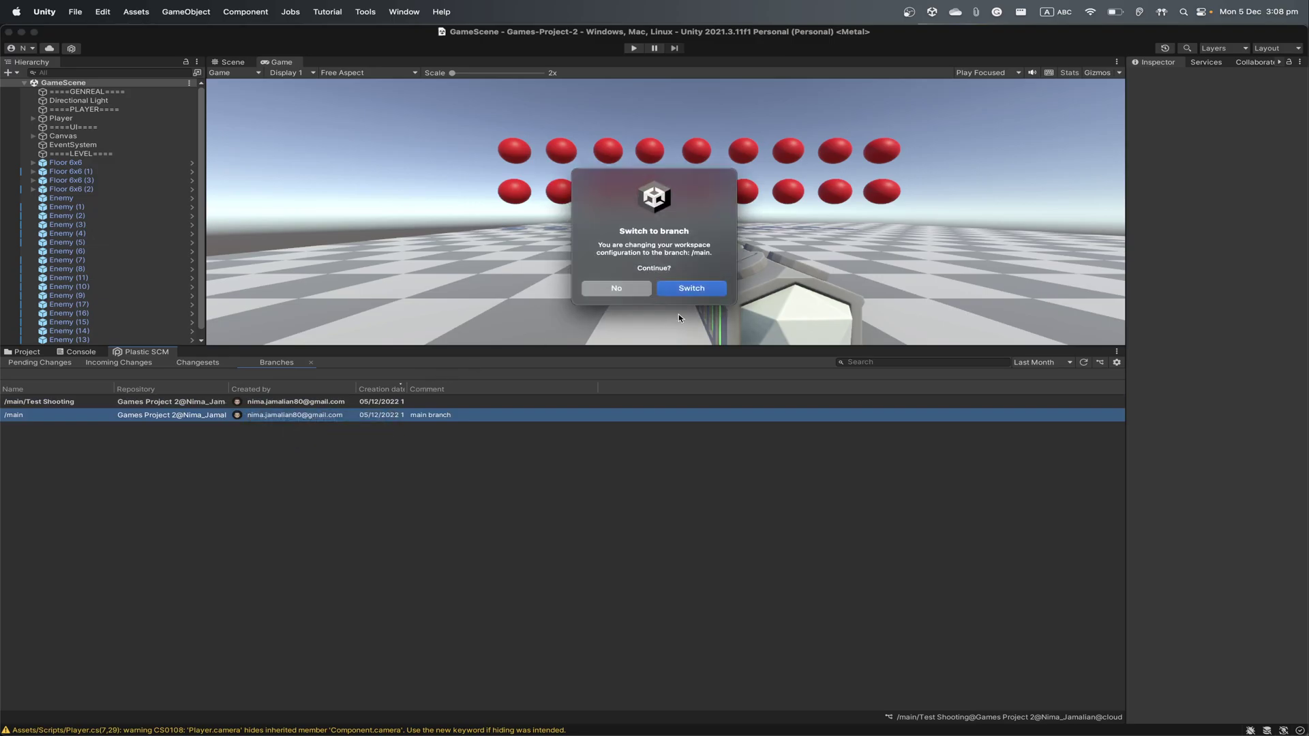
click(690, 287)
- Delete the /main/Test Shooting branch, confirm, and view the changeset history
click(358, 403)
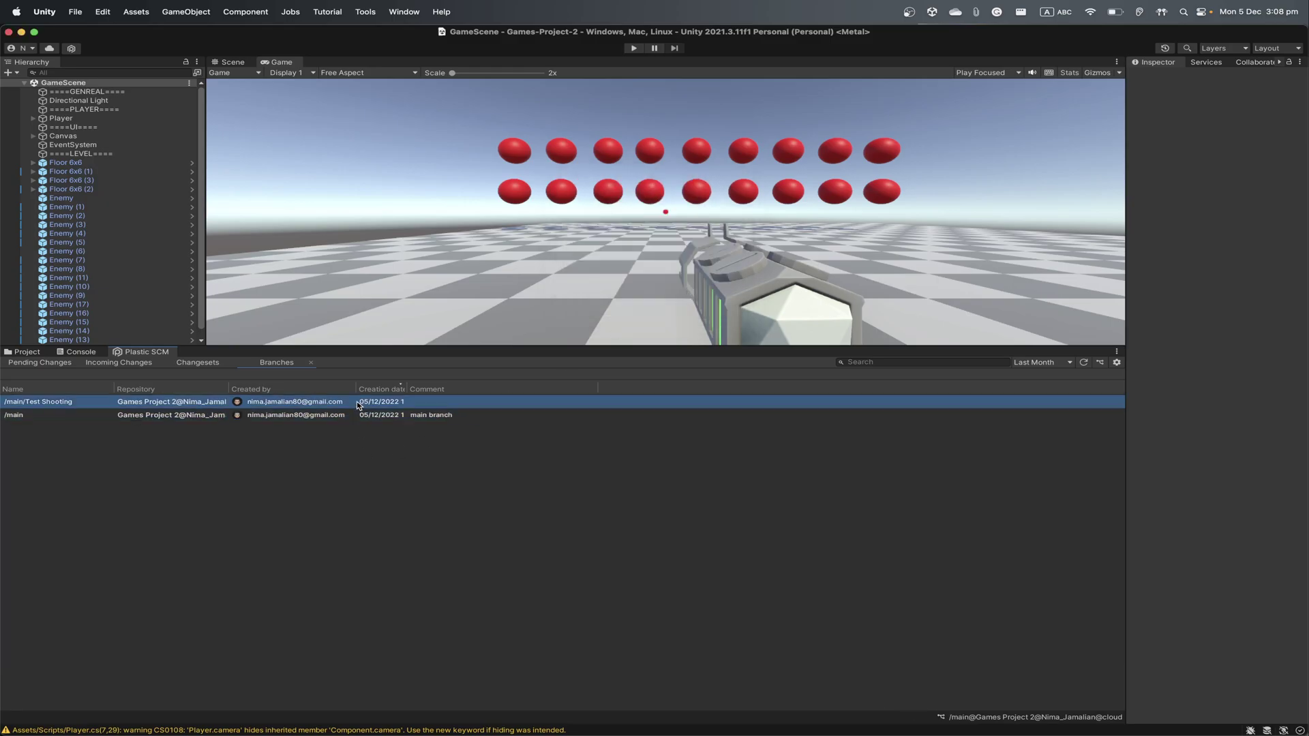
right_click(358, 405)
click(380, 452)
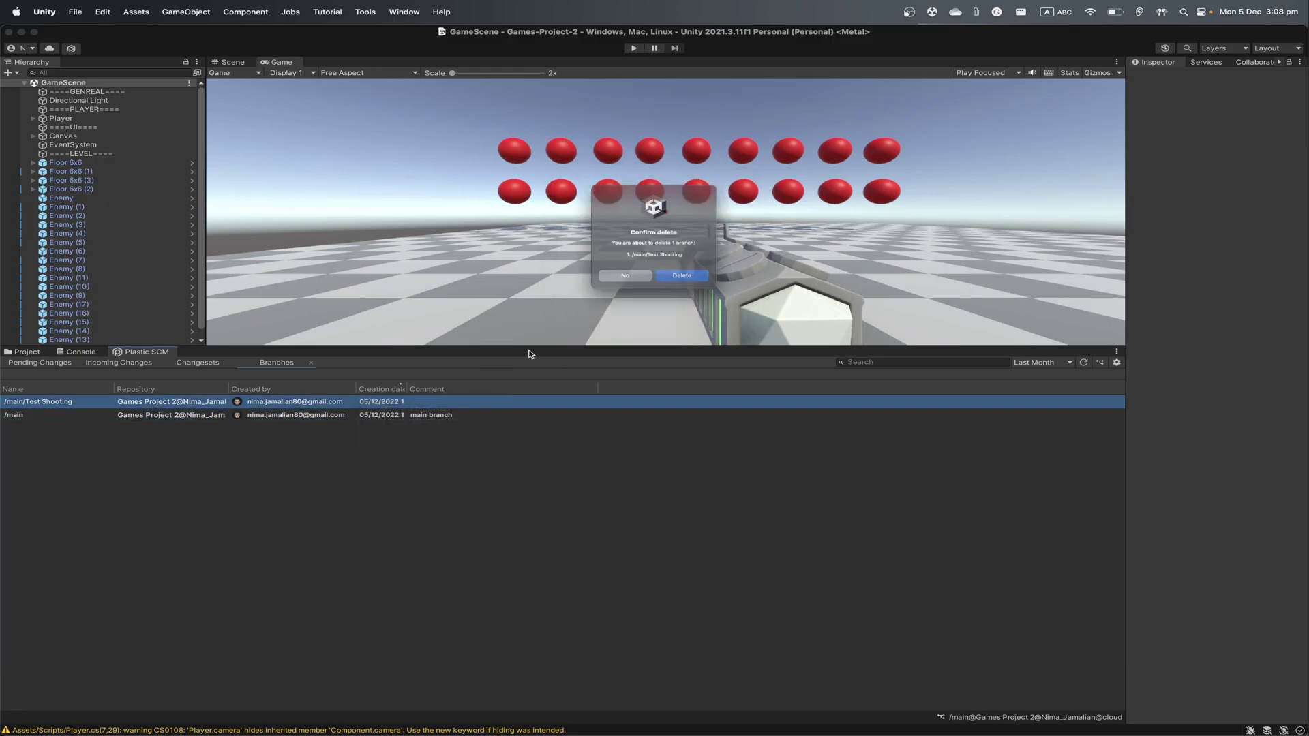
click(708, 287)
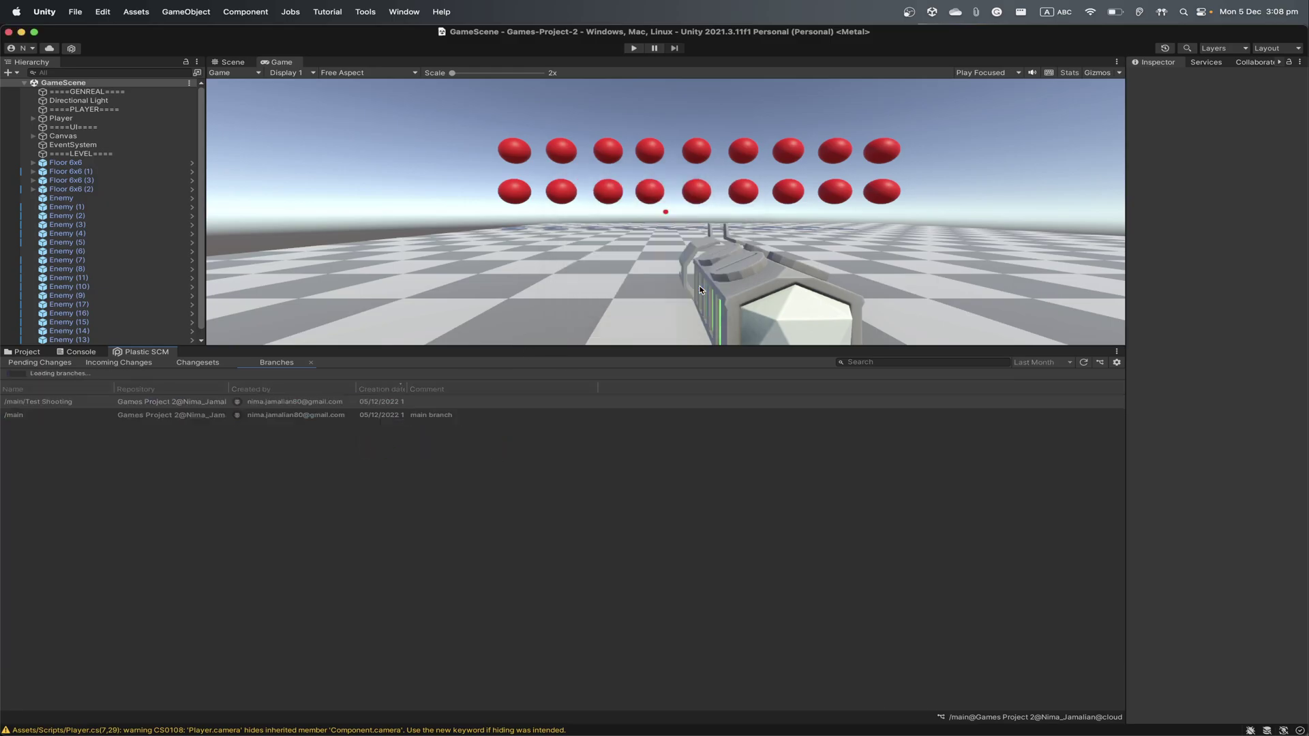
click(193, 367)
- Review incoming changes, changesets, pending changes and the branch list holding only /main
click(137, 363)
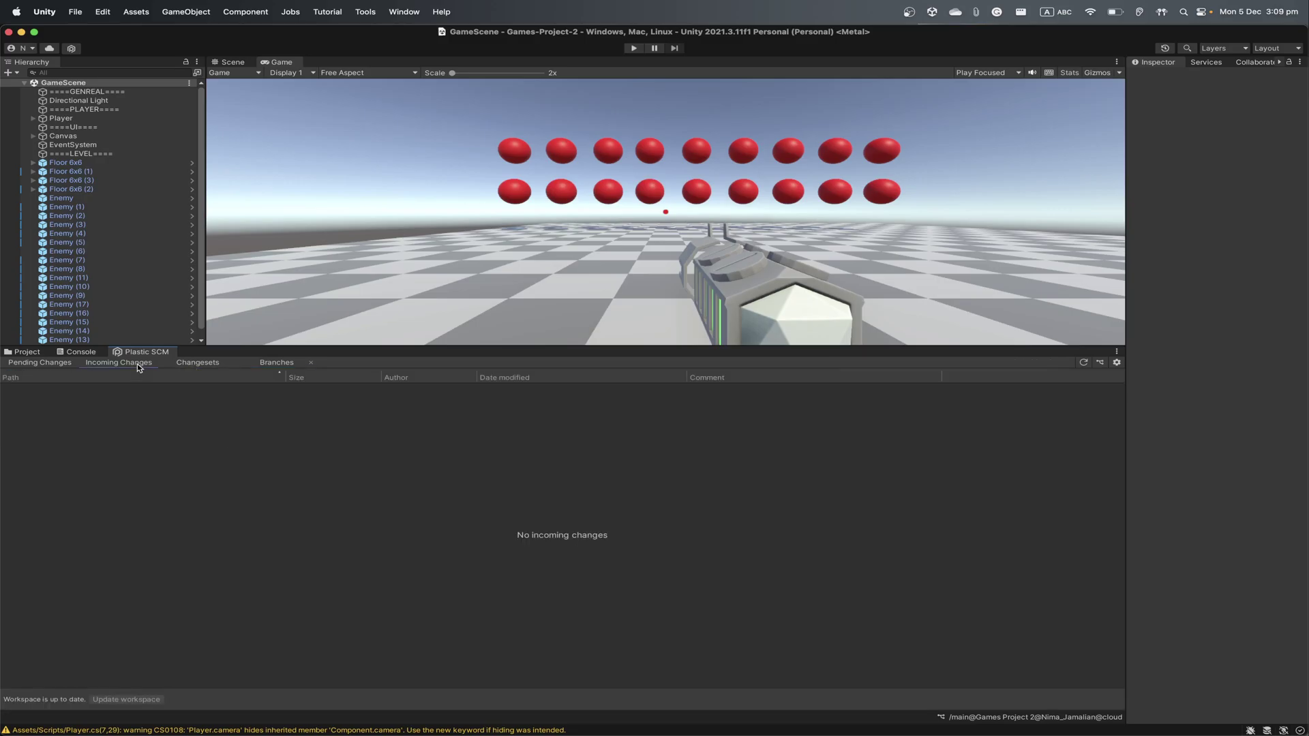
click(186, 364)
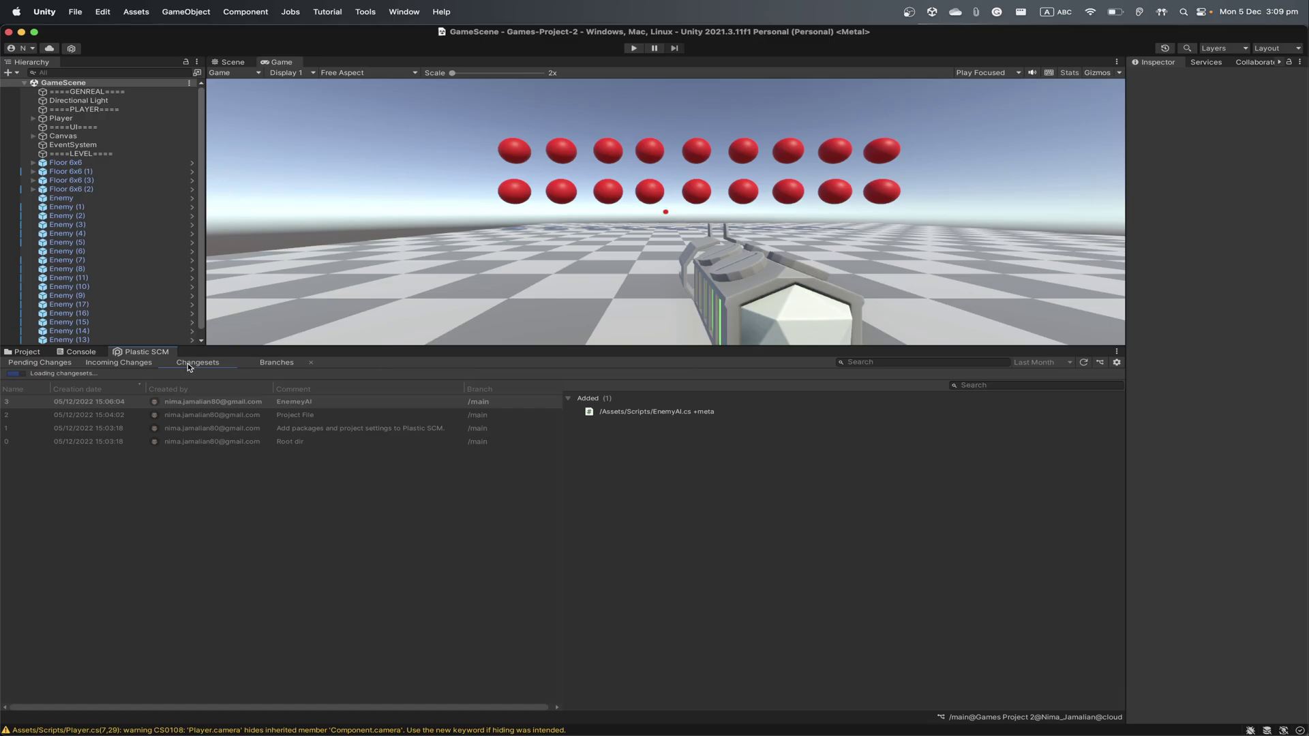
click(48, 362)
click(265, 362)
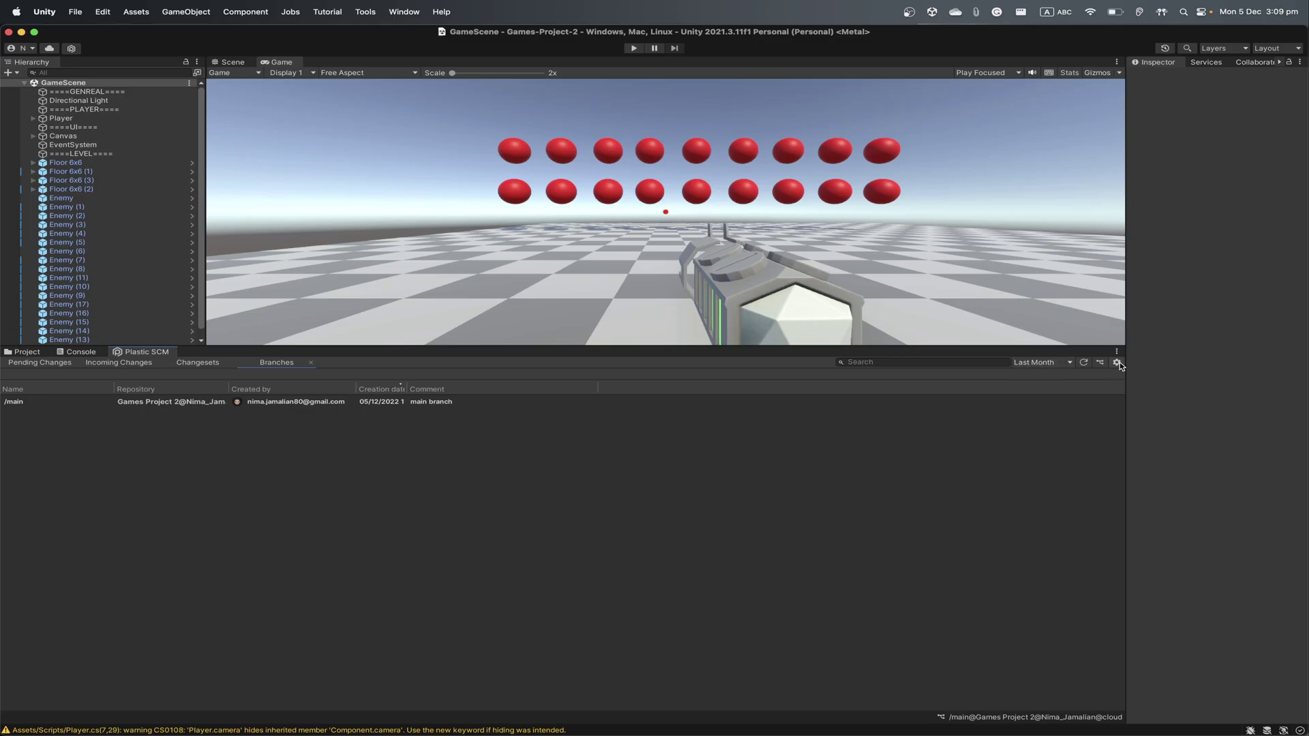
- Choose Invite Members to Organization from the gear options menu
click(1100, 362)
click(1125, 374)
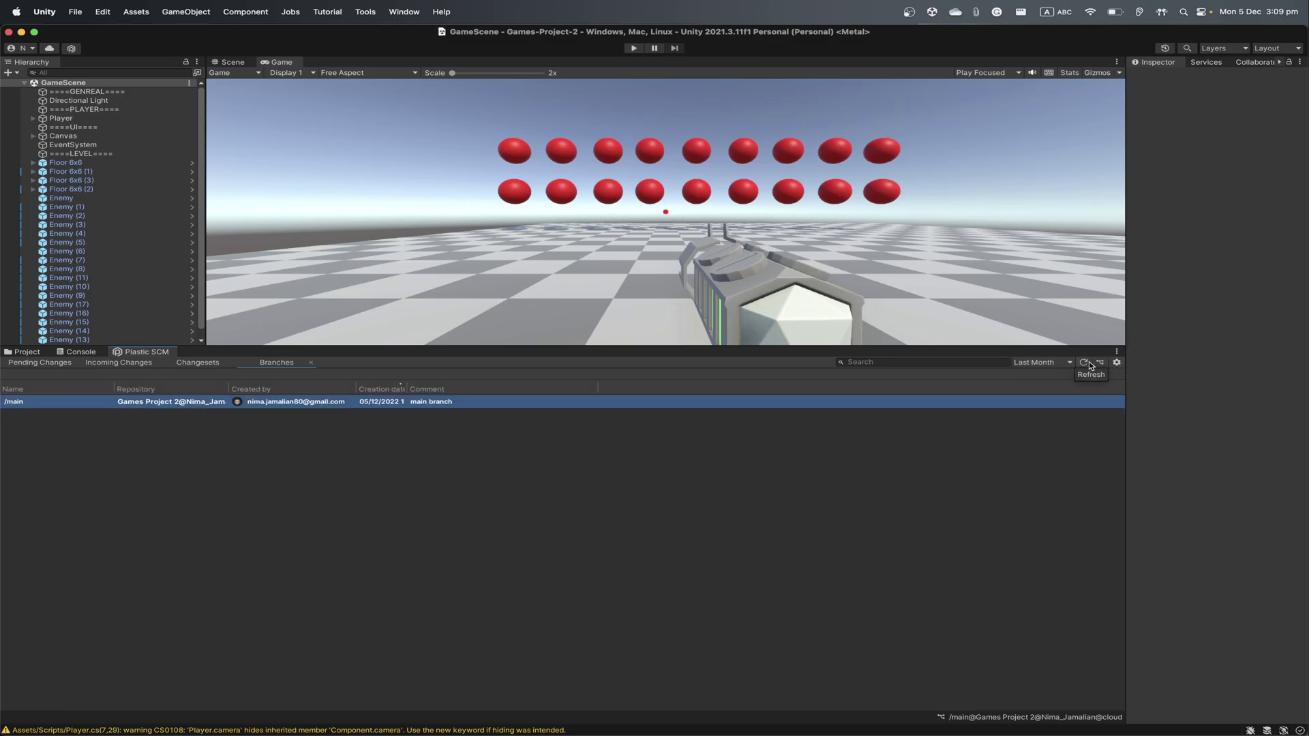
click(1117, 362)
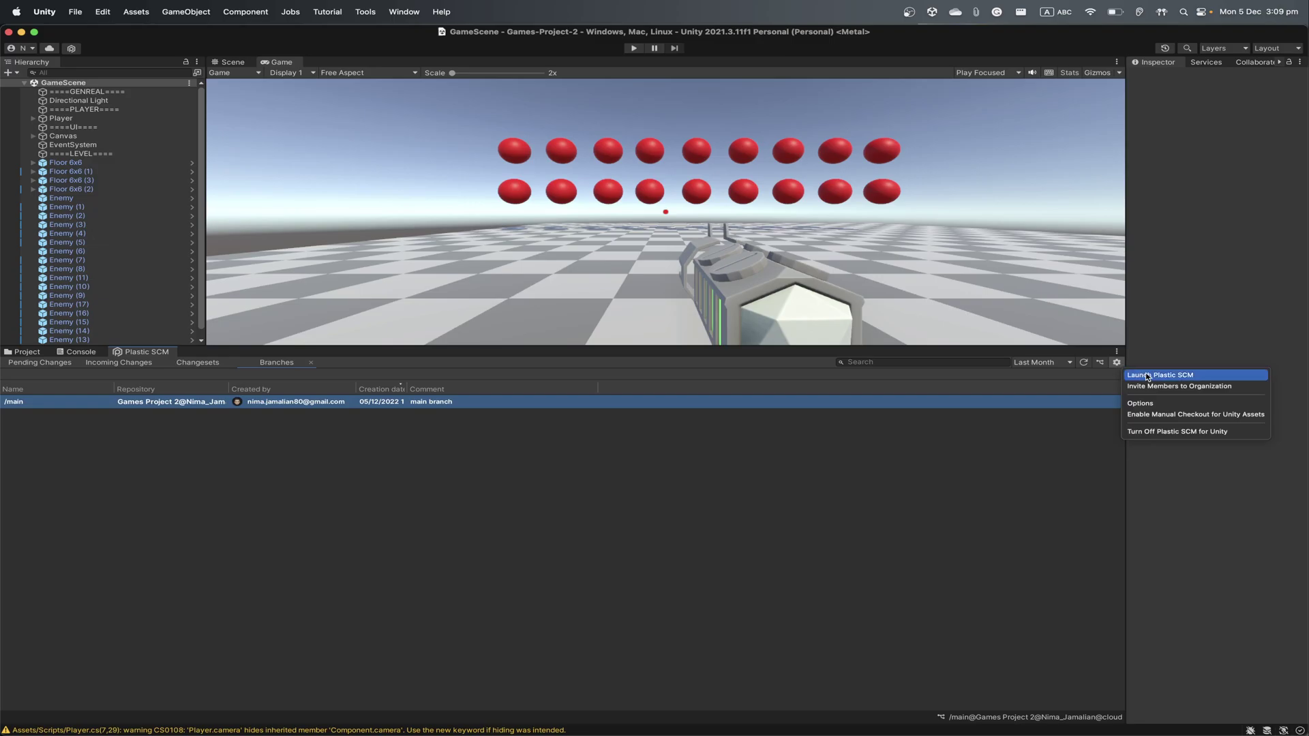
click(1195, 387)
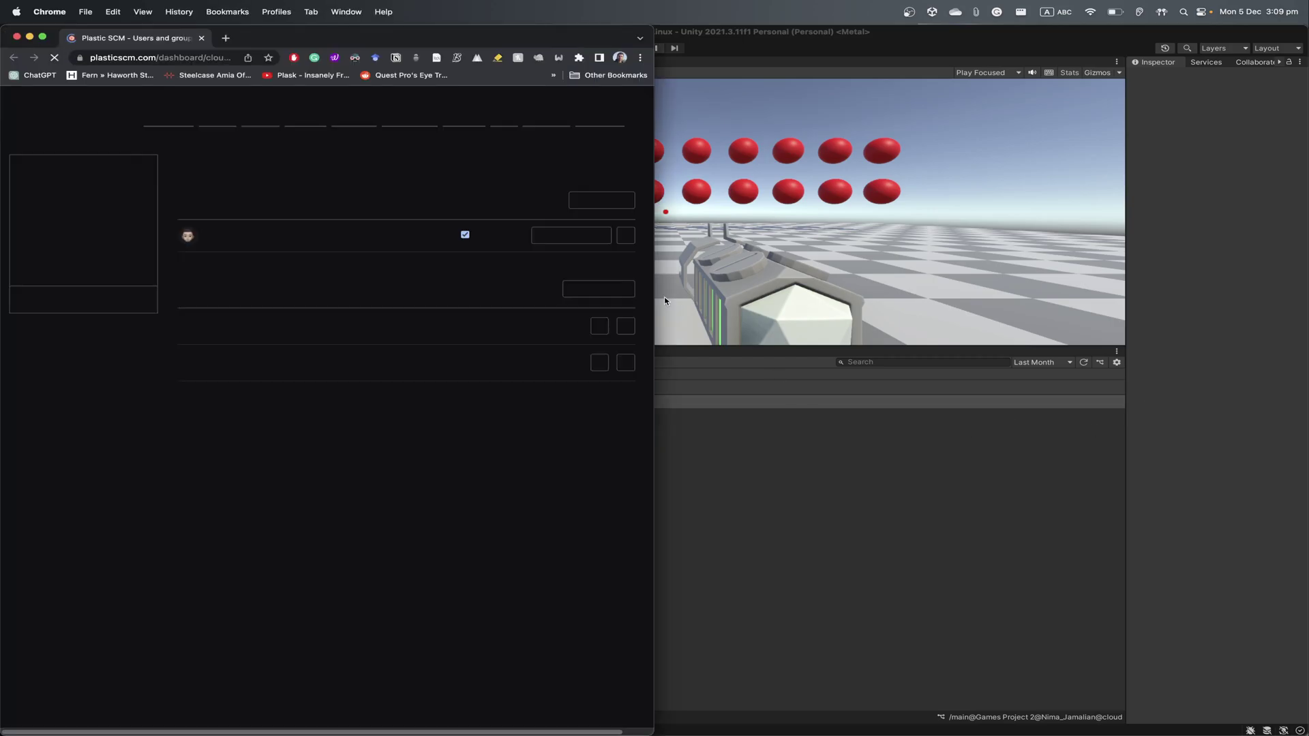
- Maximize the Chrome dashboard, open the Add new user form, and cancel without adding anyone
double_click(522, 38)
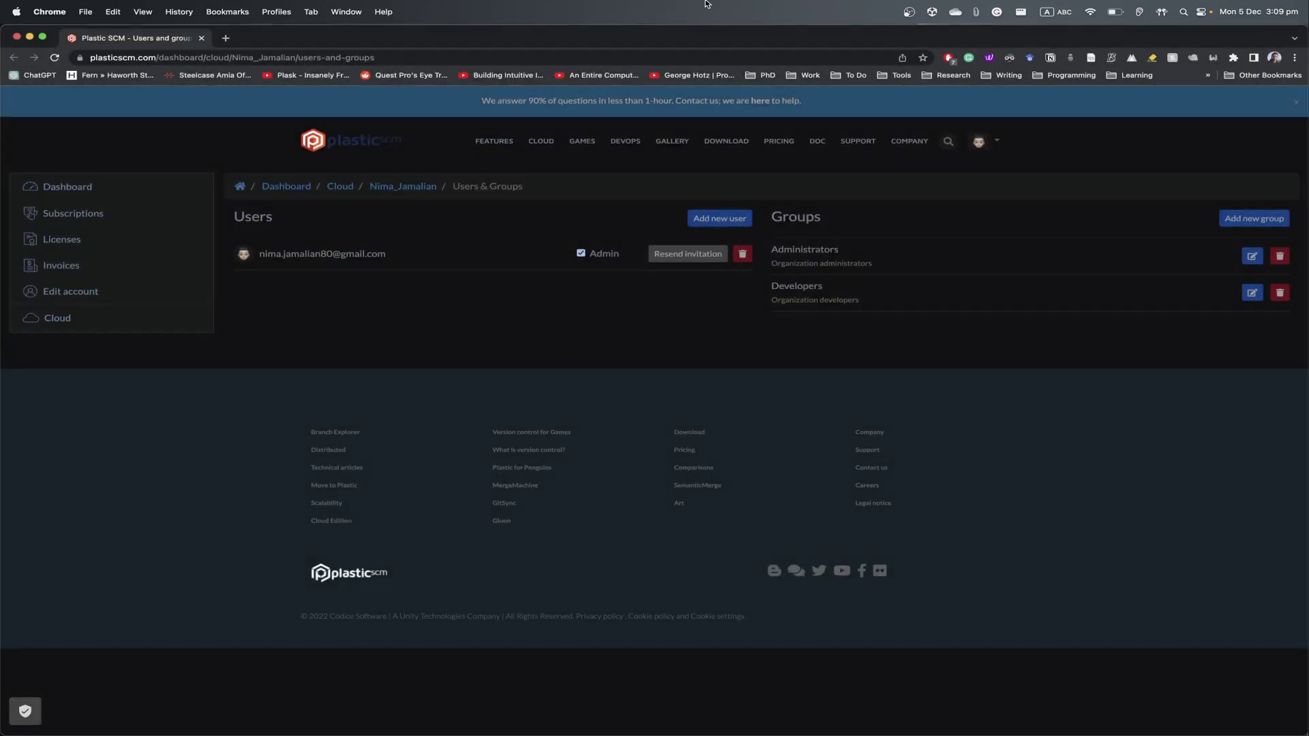
click(726, 221)
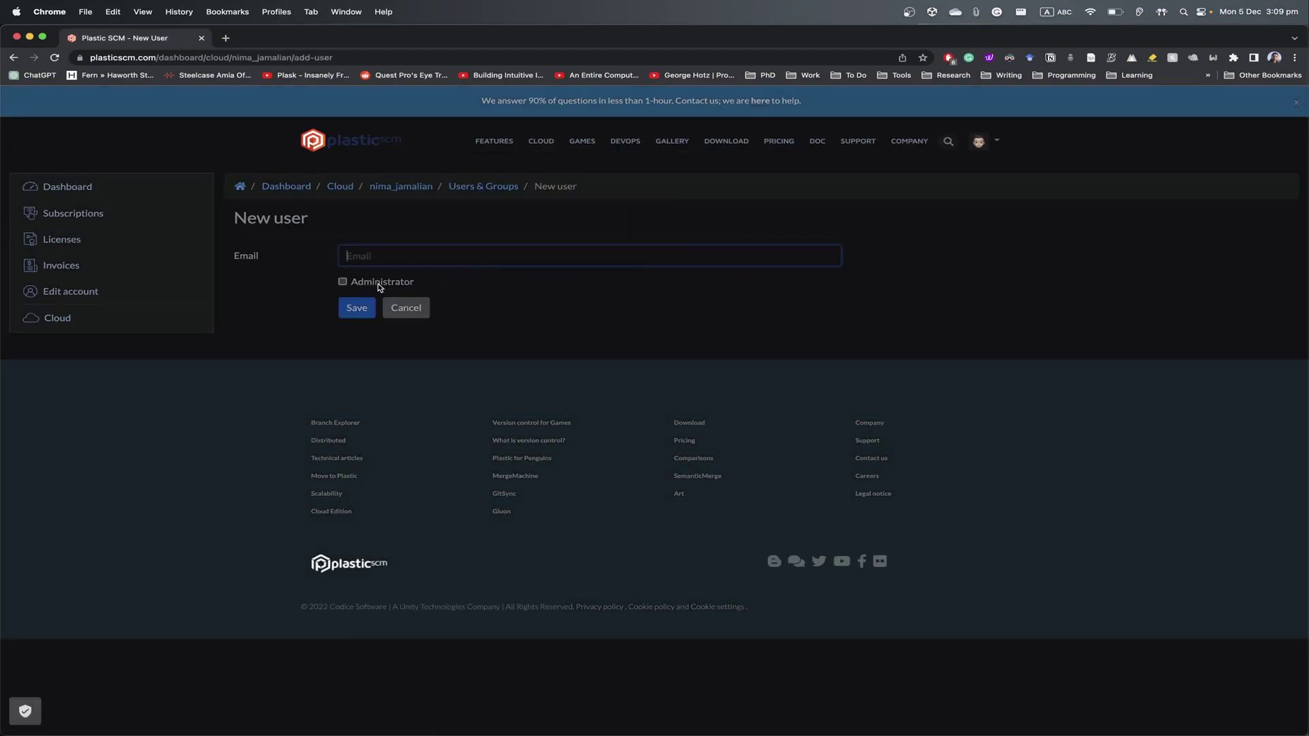
click(409, 310)
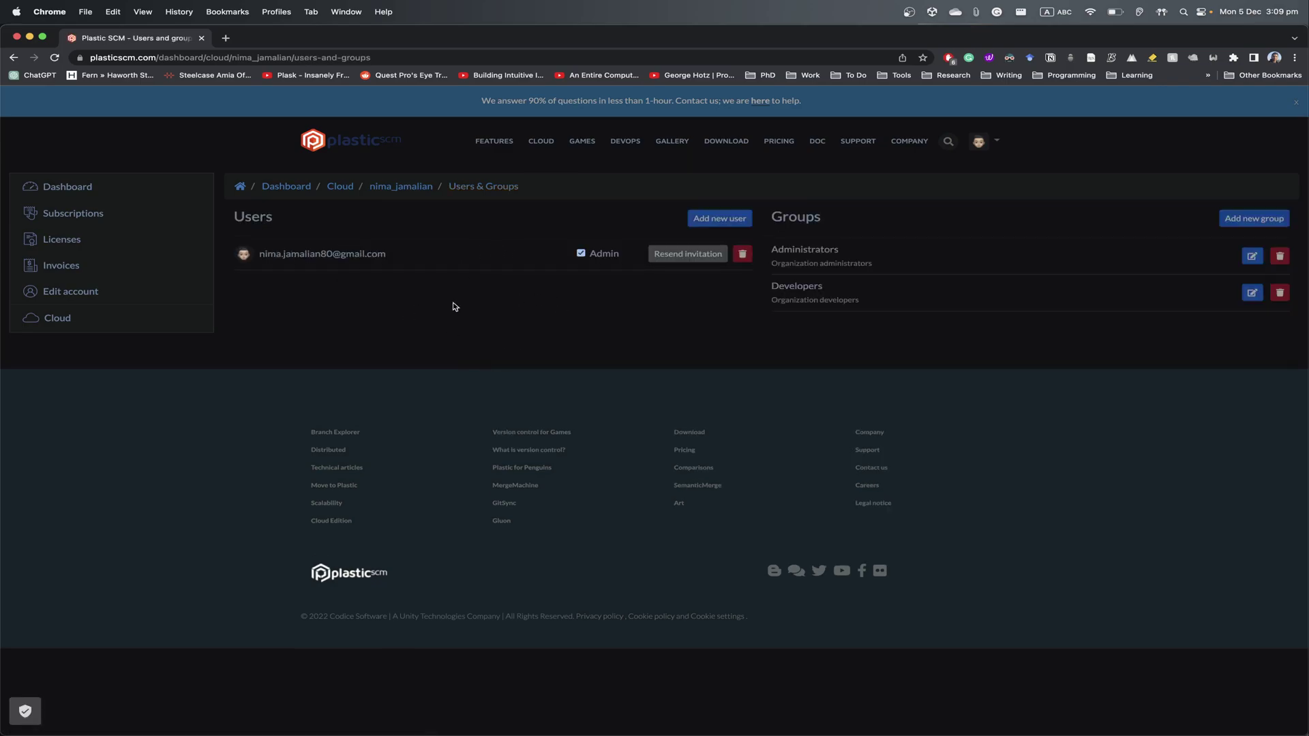
- Close the dashboard and browser, then start the Plastic SCM desktop app with Documents access
click(201, 38)
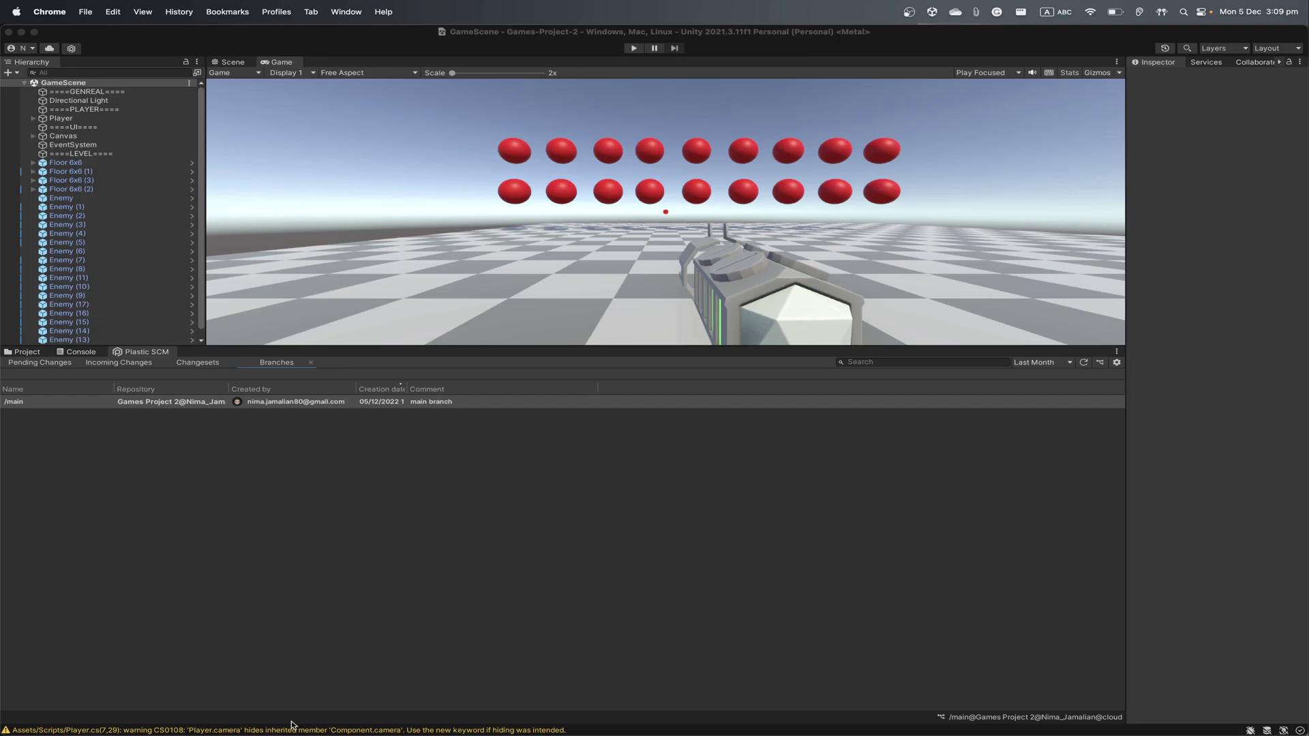
click(83, 714)
scroll(450, 592, right, 3)
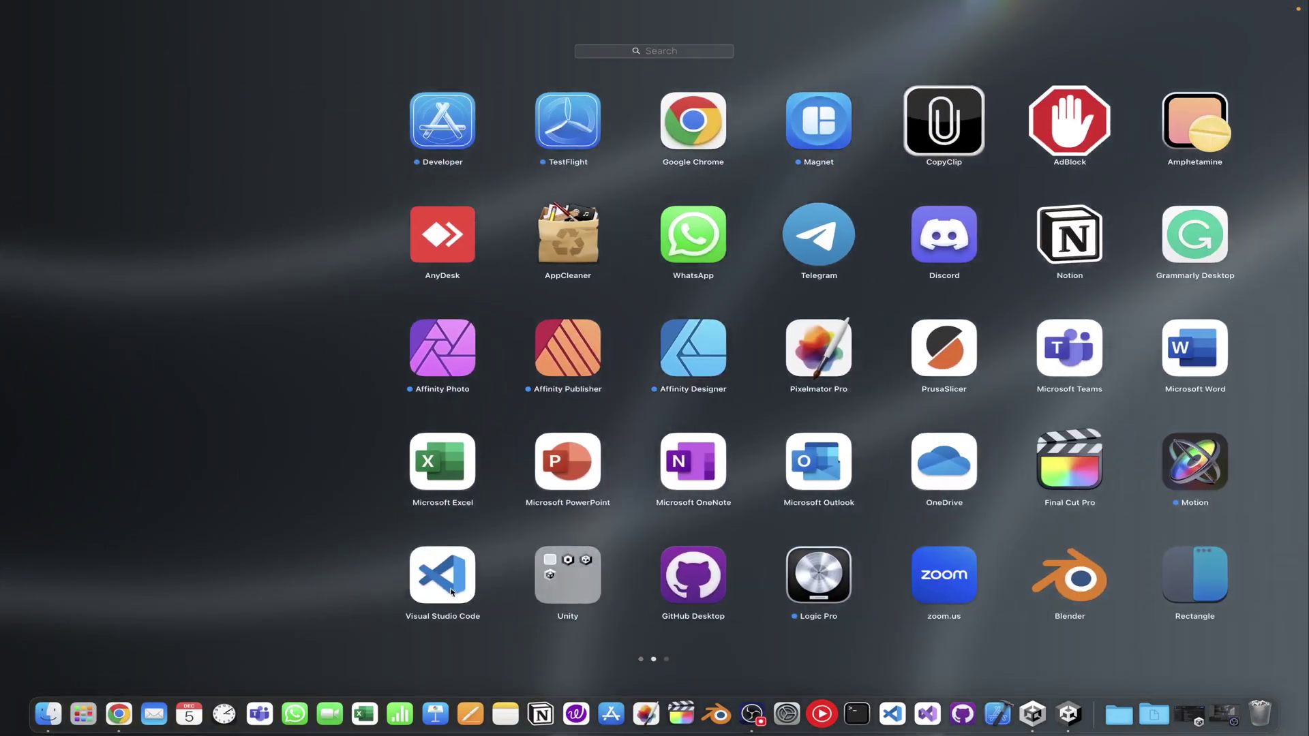
scroll(450, 592, right, 3)
click(778, 462)
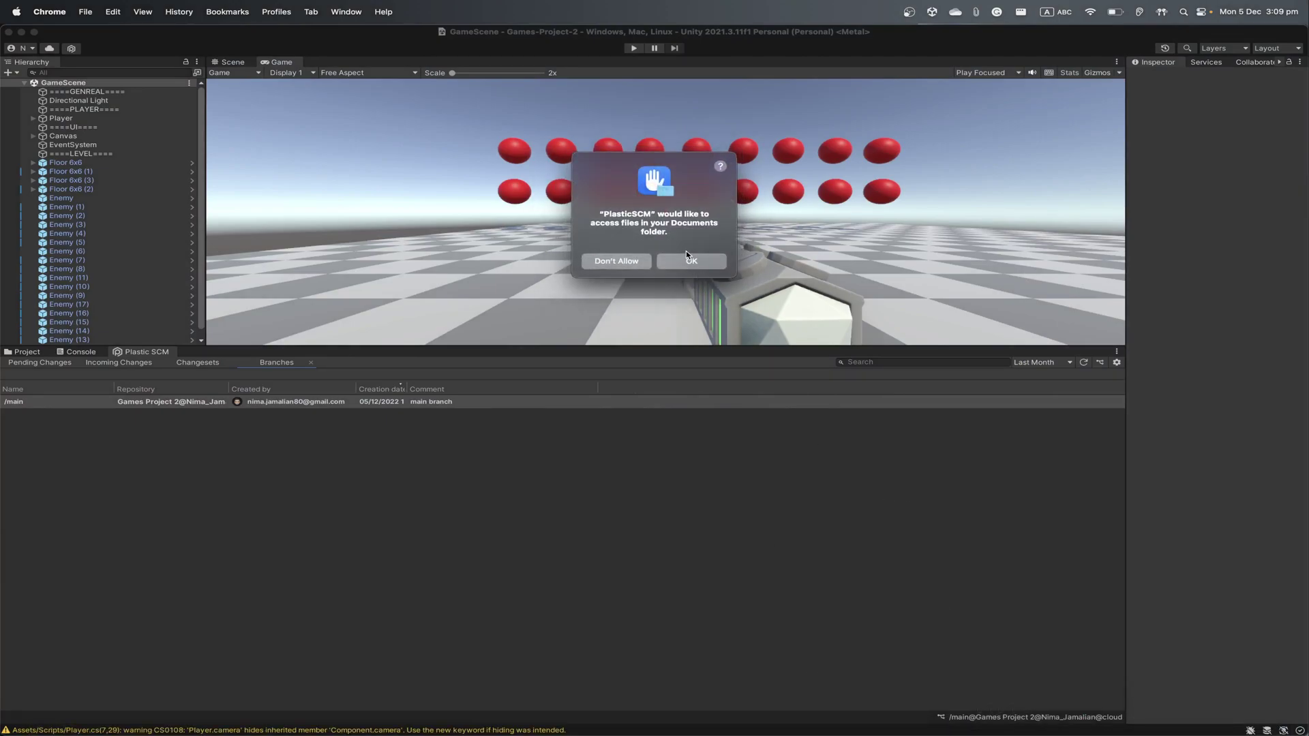
click(687, 258)
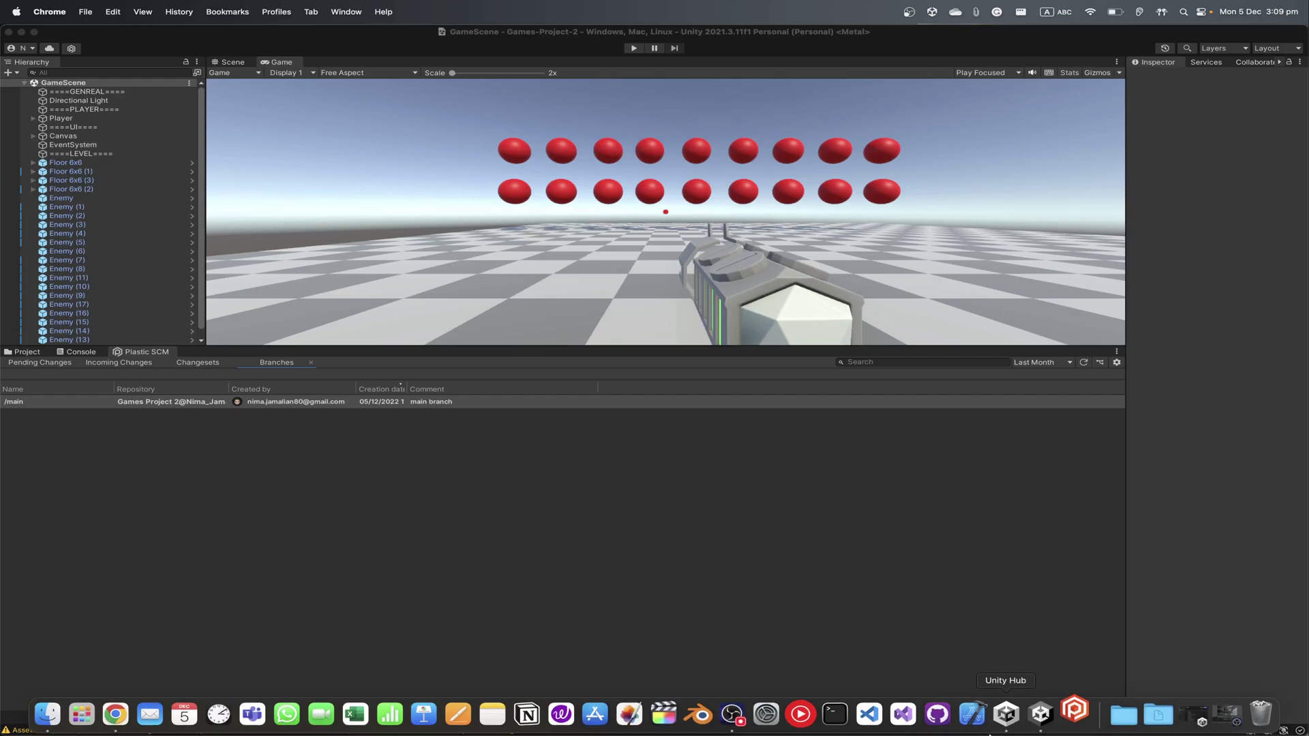
click(1074, 712)
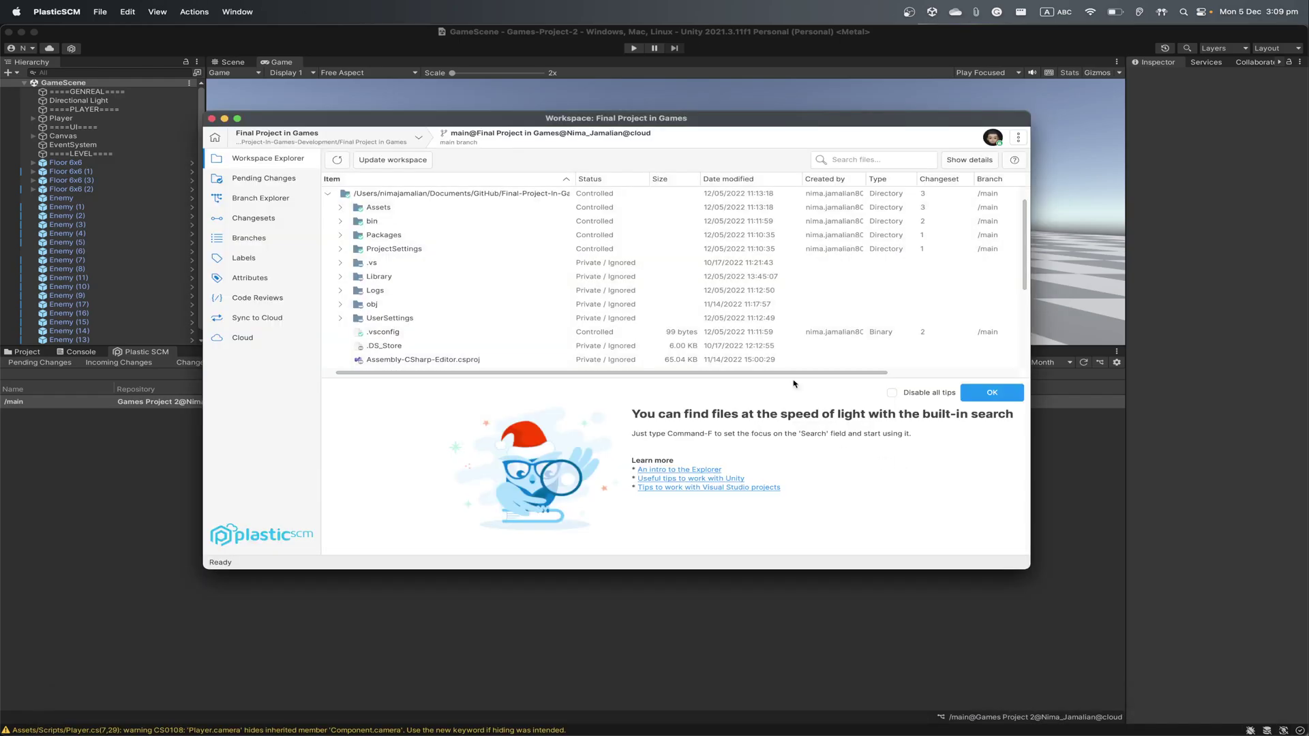
- View the repositories overview and the Final Project in Games branch diagram
click(215, 138)
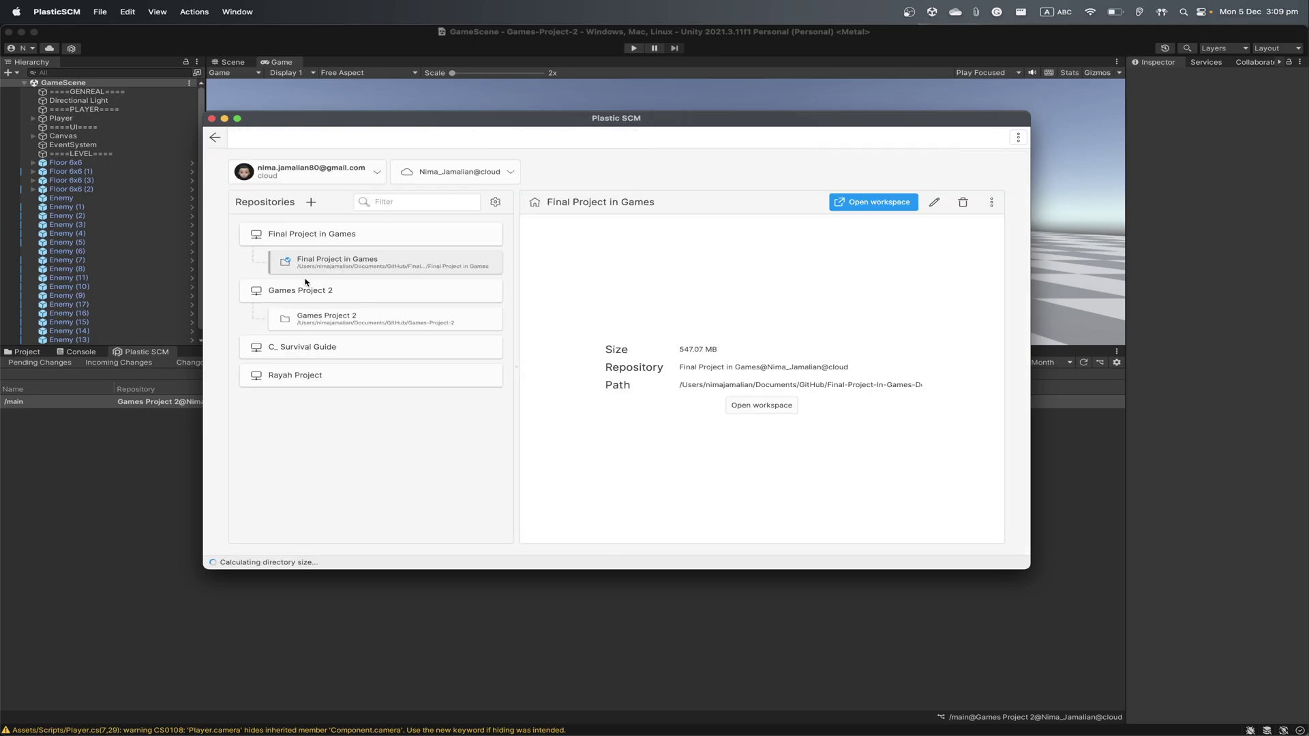
click(215, 137)
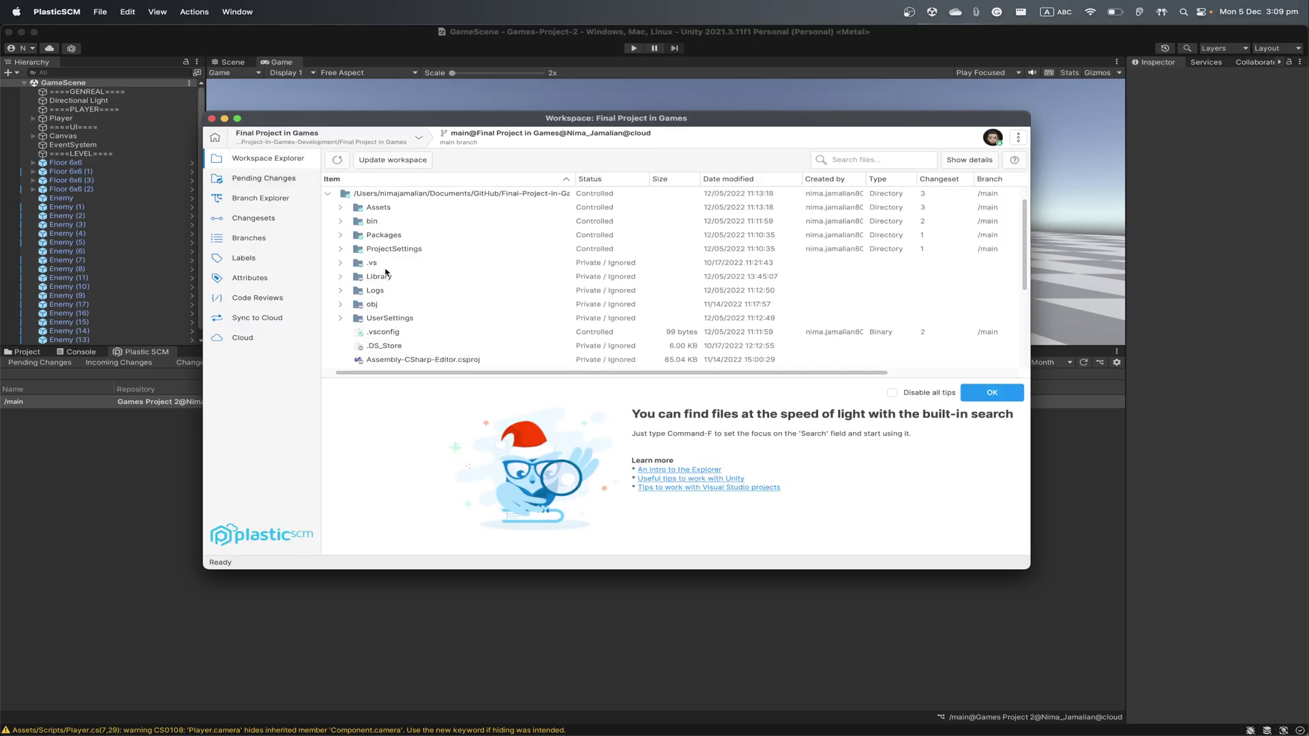
scroll(385, 272, down, 5)
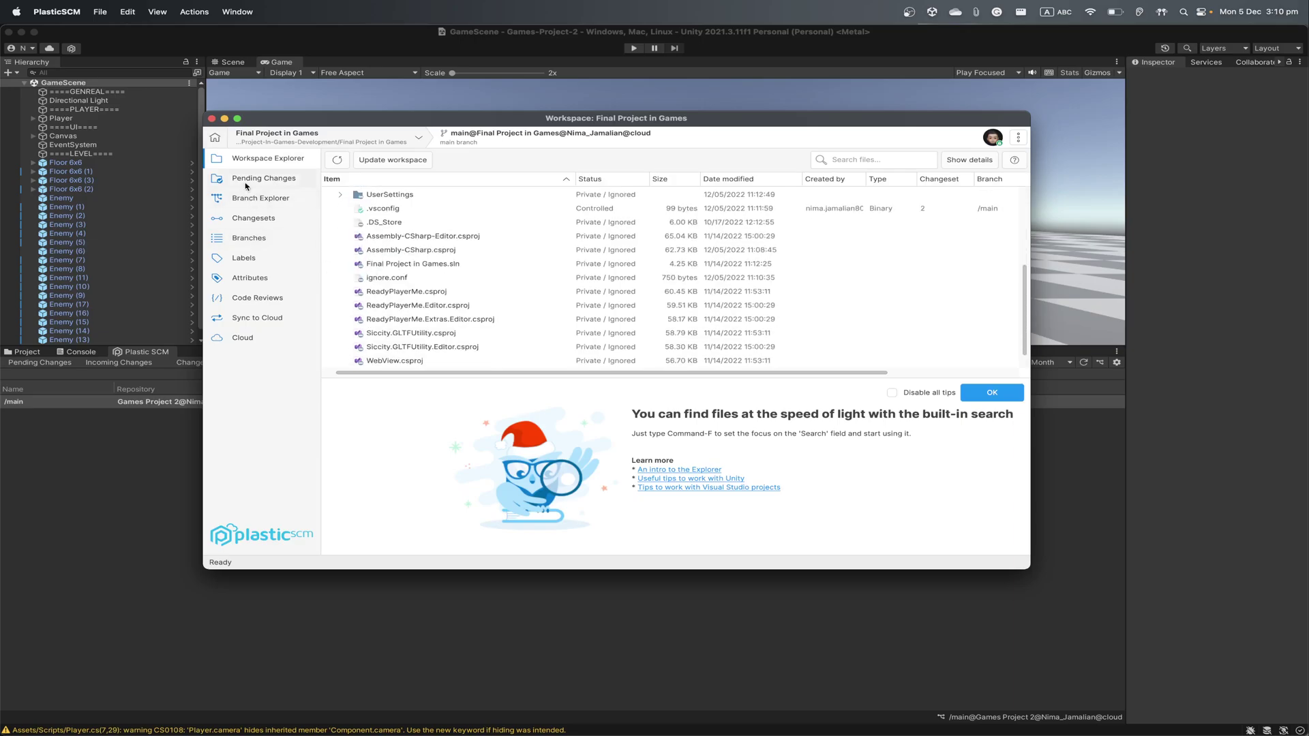
click(231, 199)
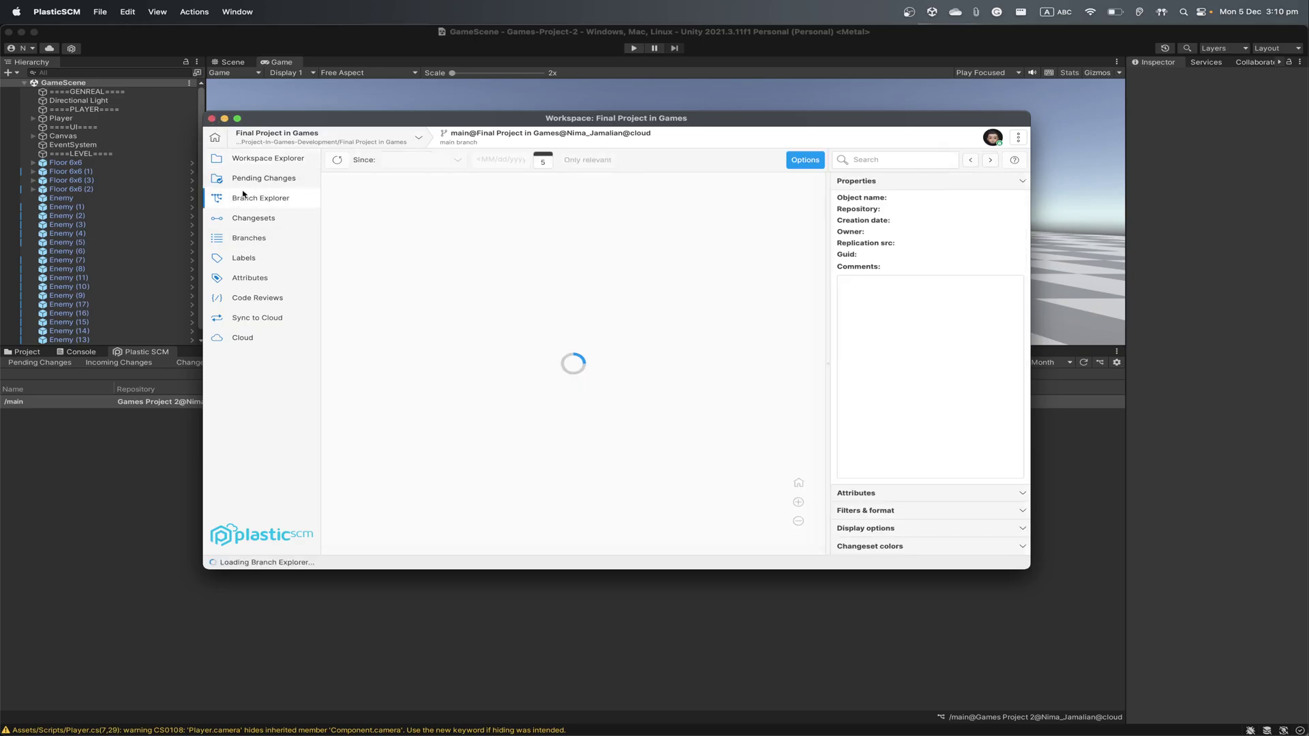
click(80, 406)
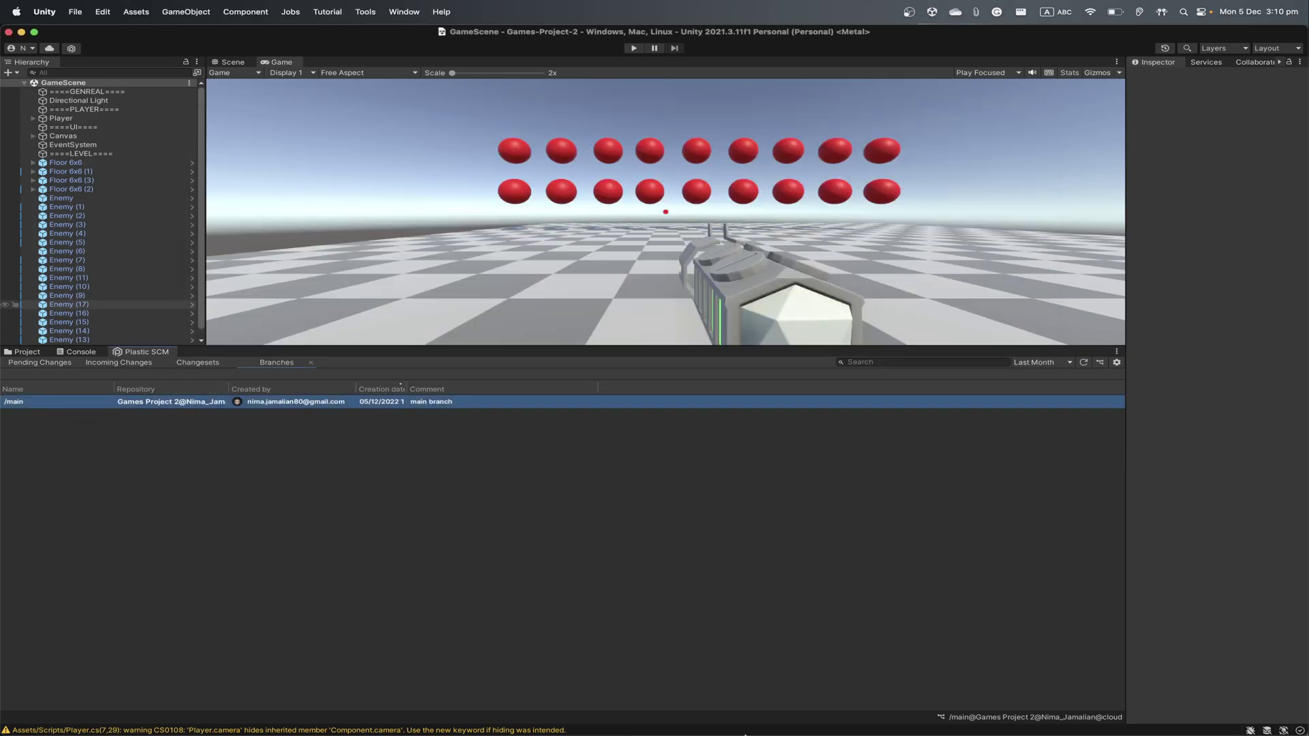
click(1063, 717)
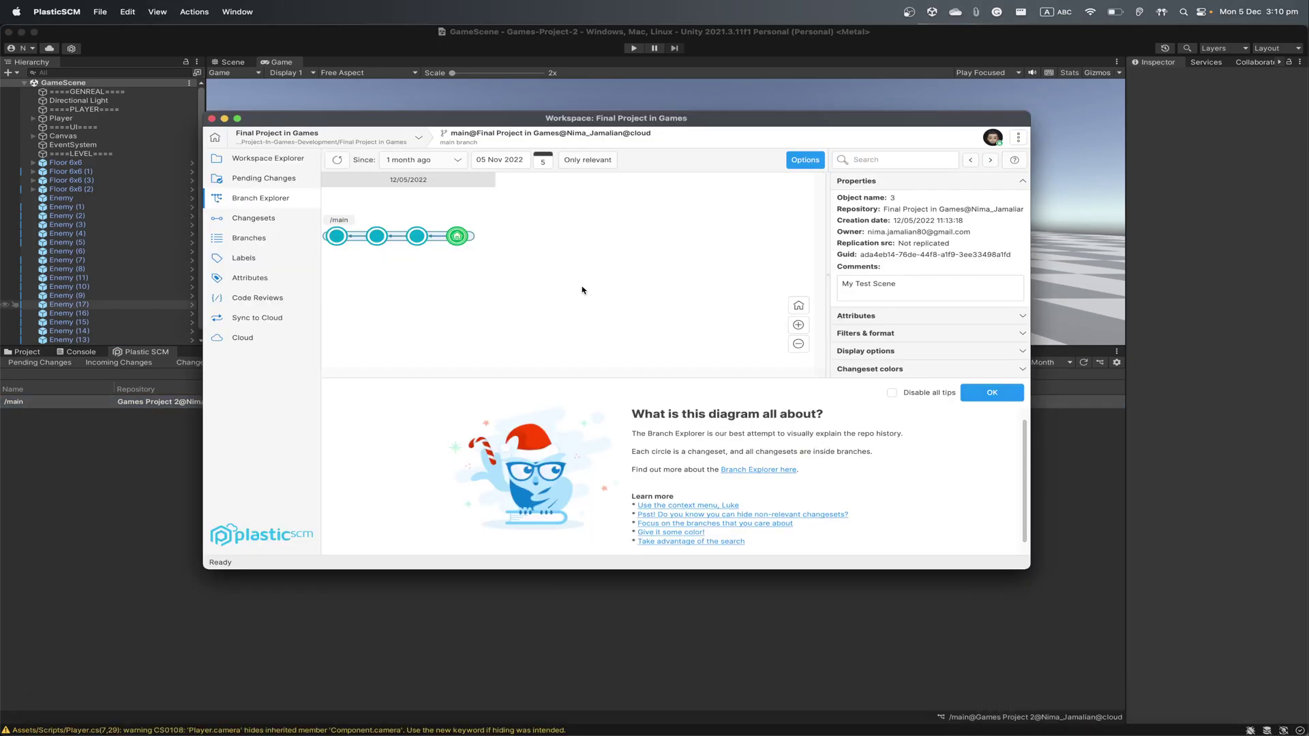
- Browse the changesets, branches, labels, attributes, code reviews, cloud and Sync to Cloud pages
click(266, 215)
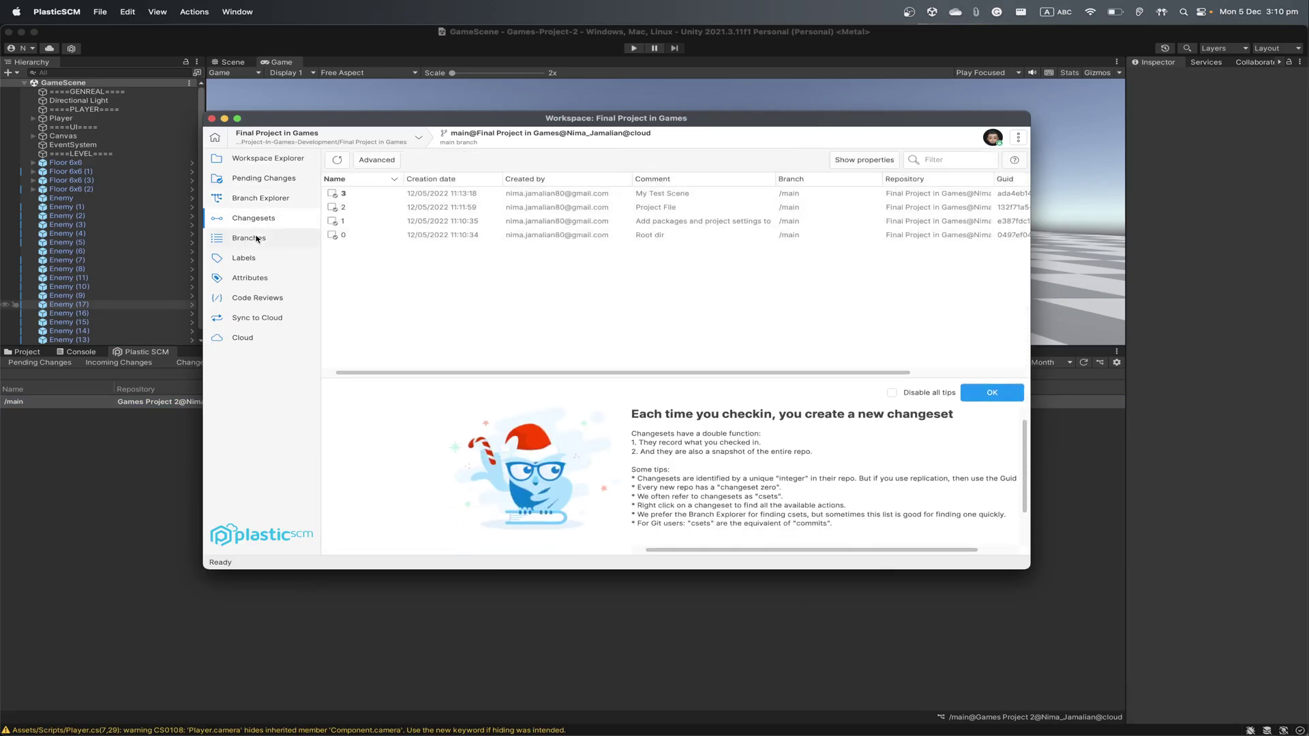
click(257, 238)
click(254, 260)
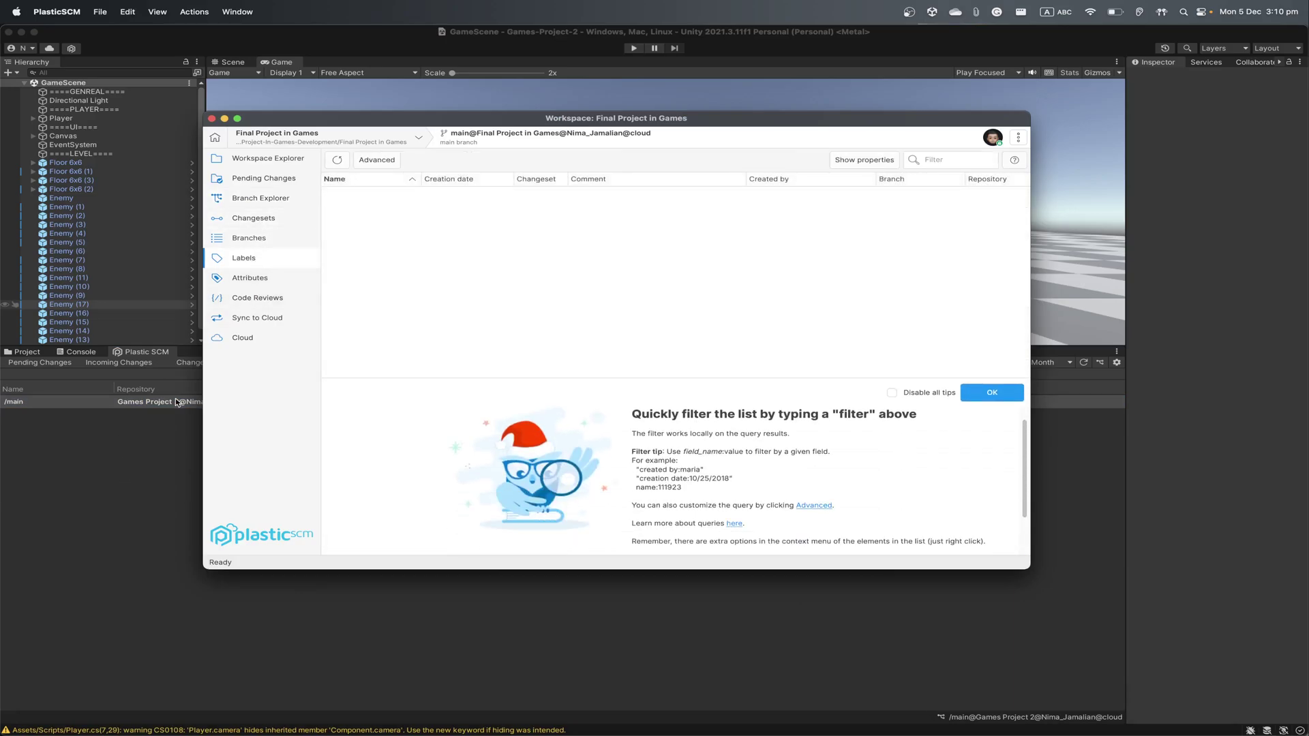
click(252, 279)
click(255, 300)
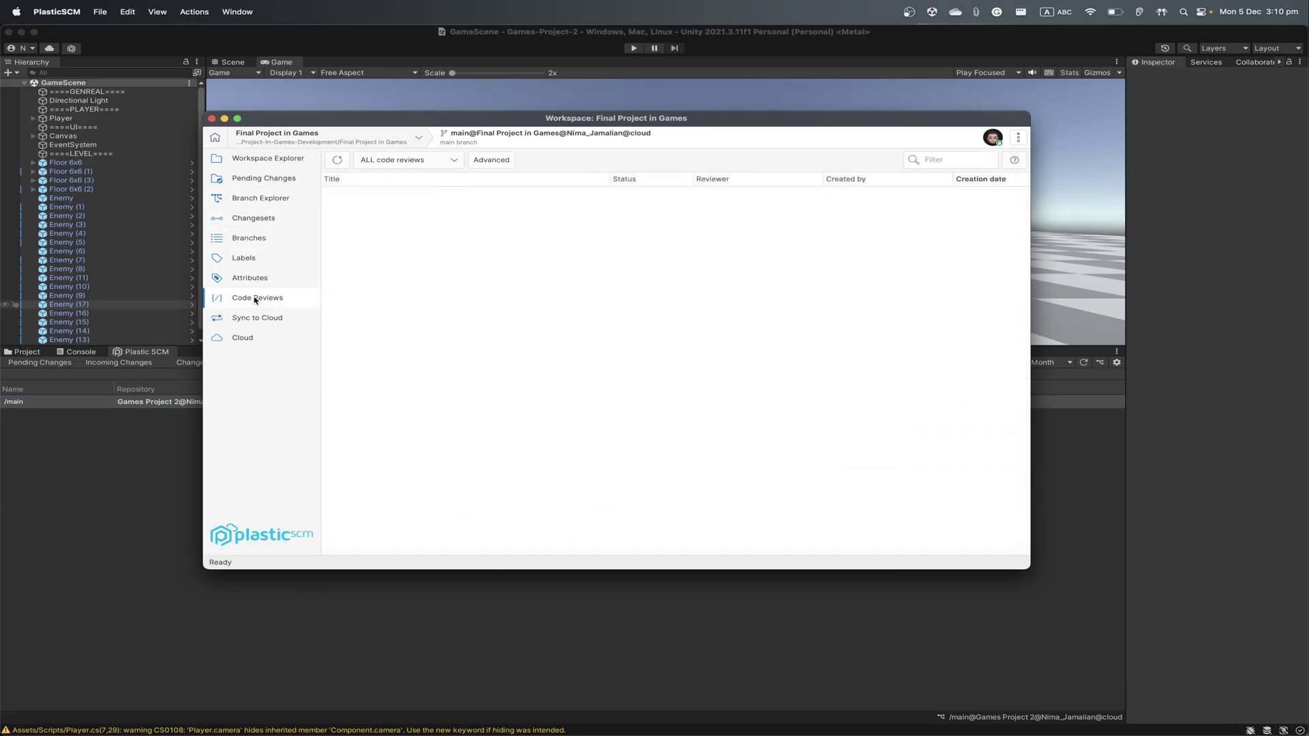
click(248, 334)
click(257, 321)
click(259, 160)
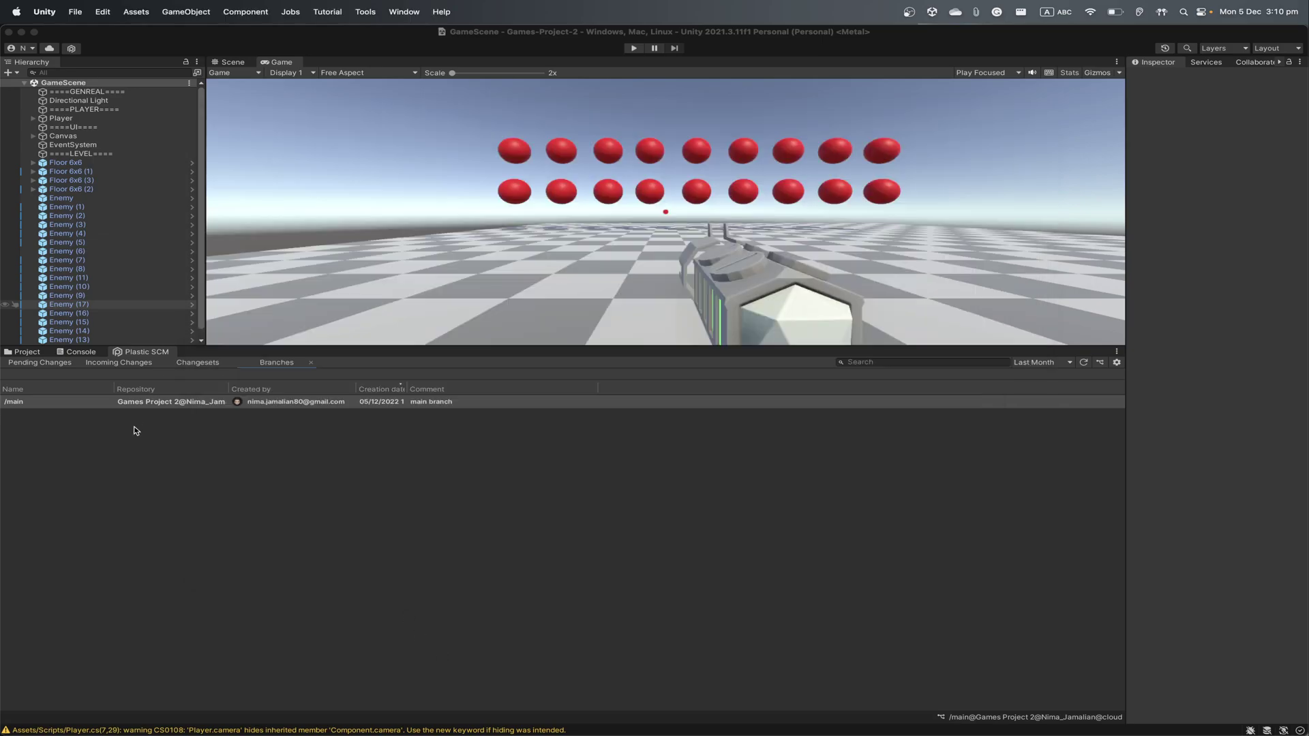
click(420, 234)
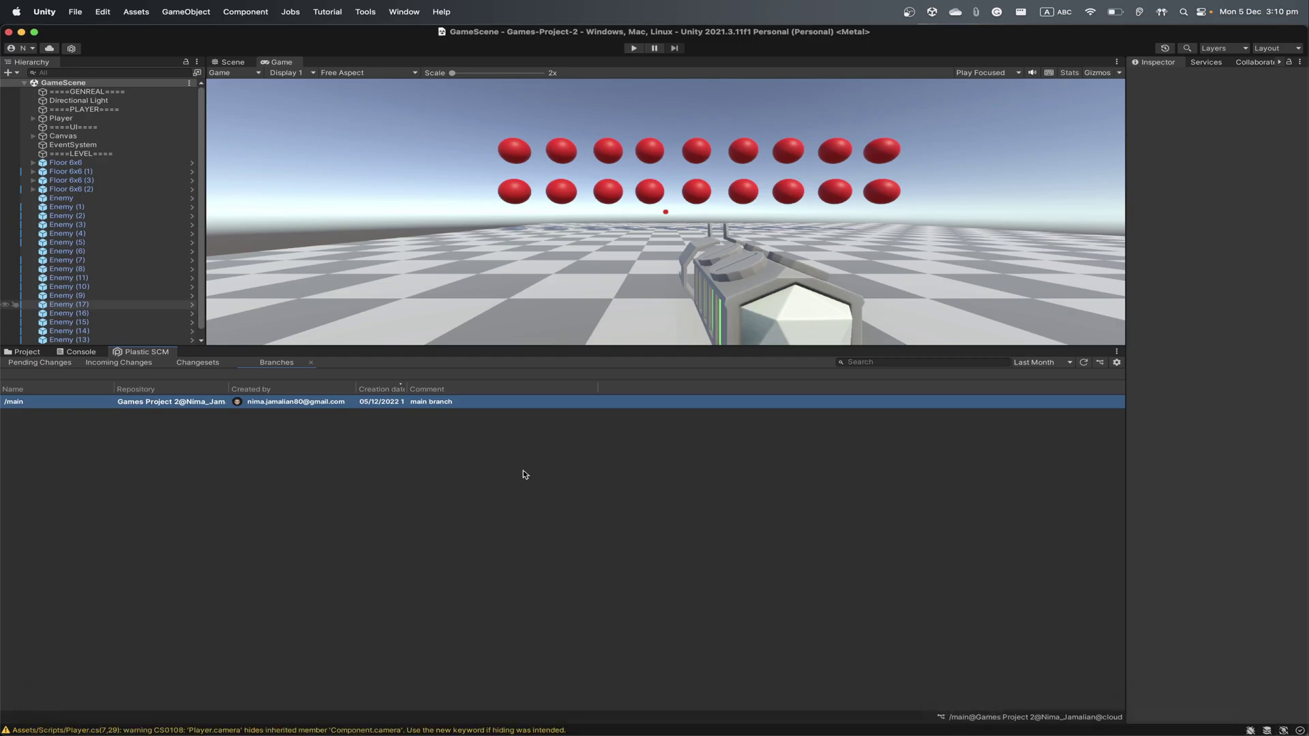
- Clear the Console and verify Pending and Incoming Changes are empty, workspace up to date
click(25, 352)
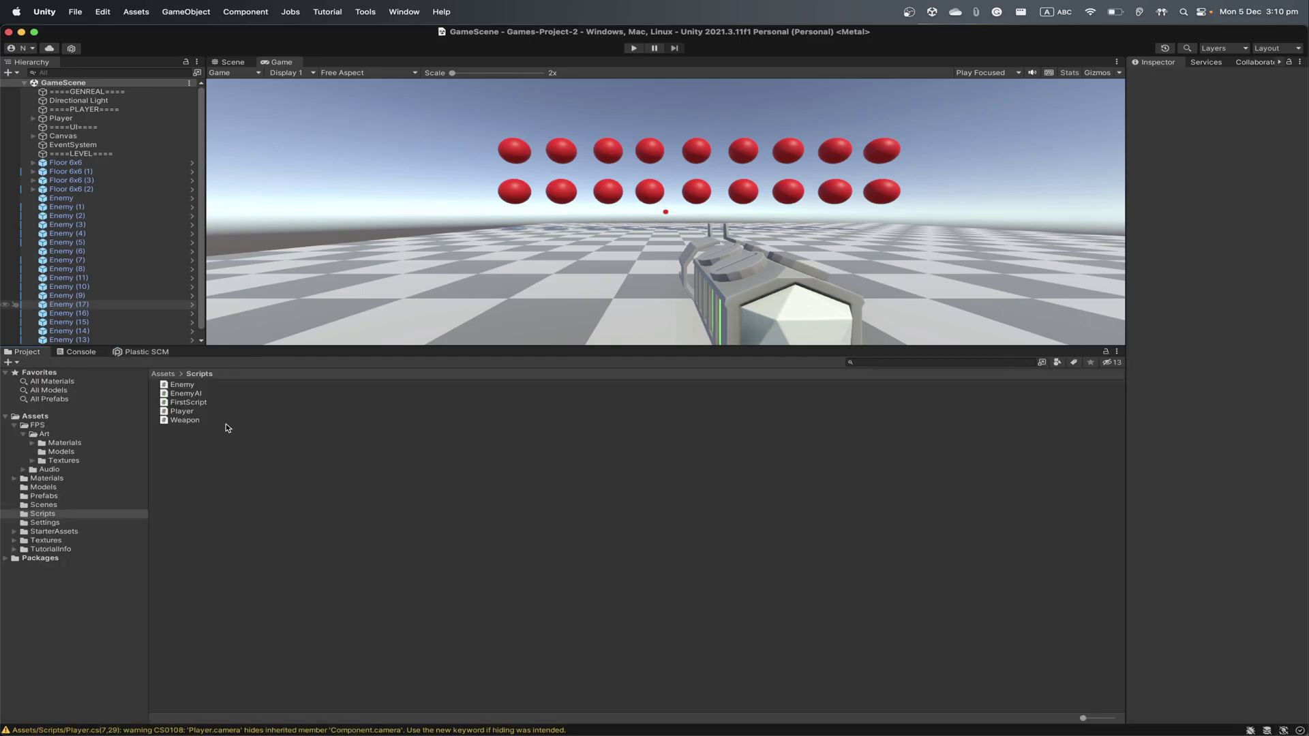
click(102, 355)
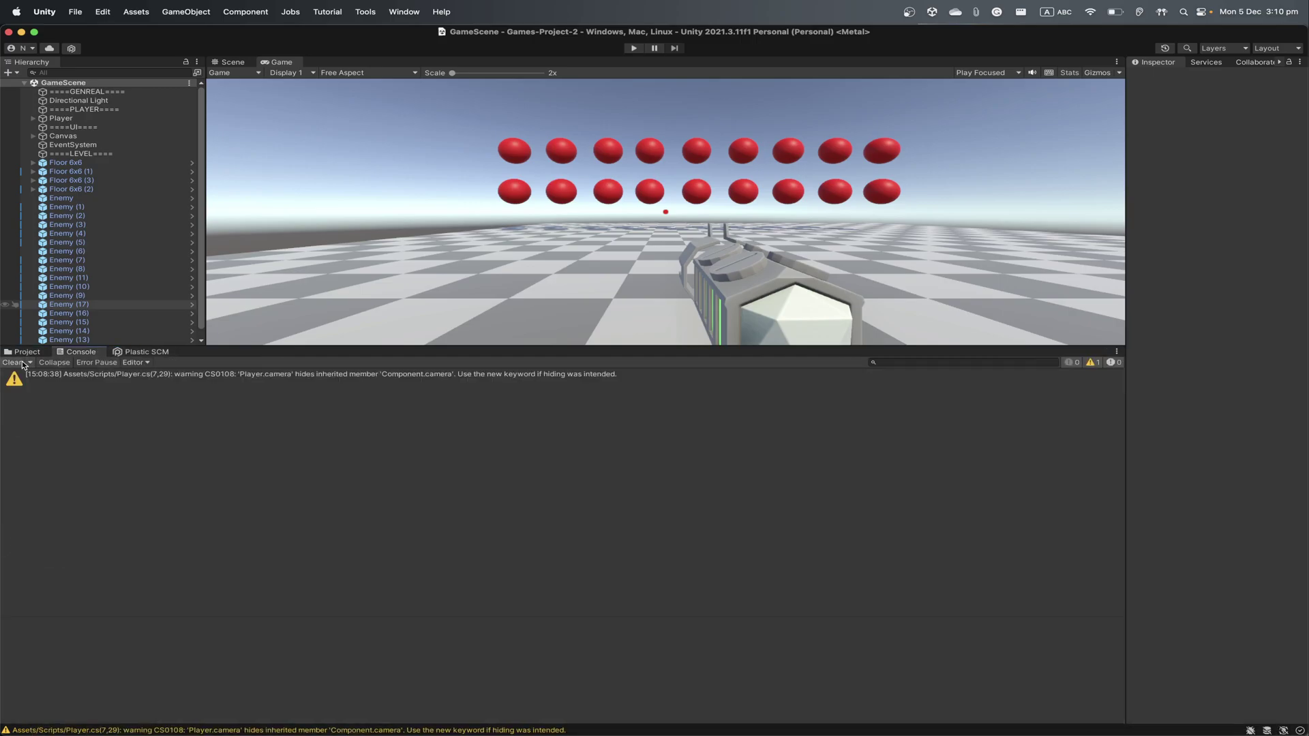
click(12, 362)
click(135, 352)
click(61, 362)
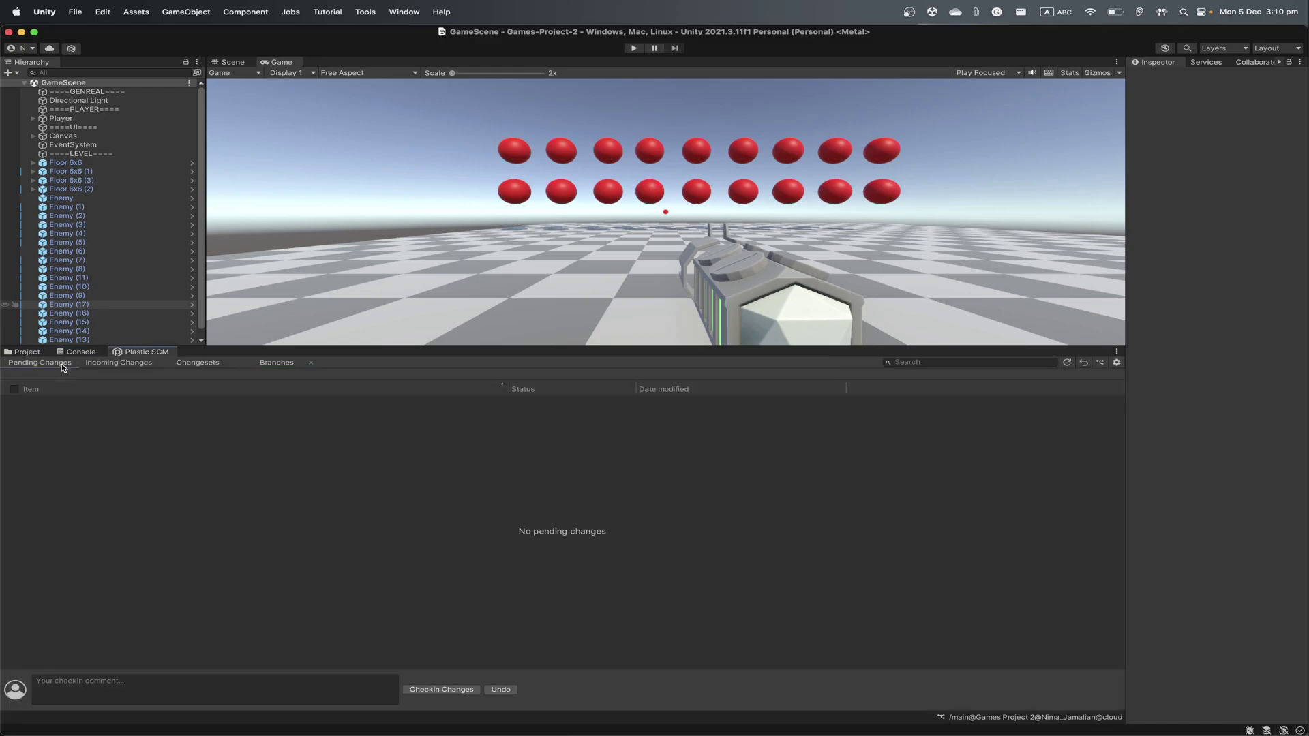
click(117, 363)
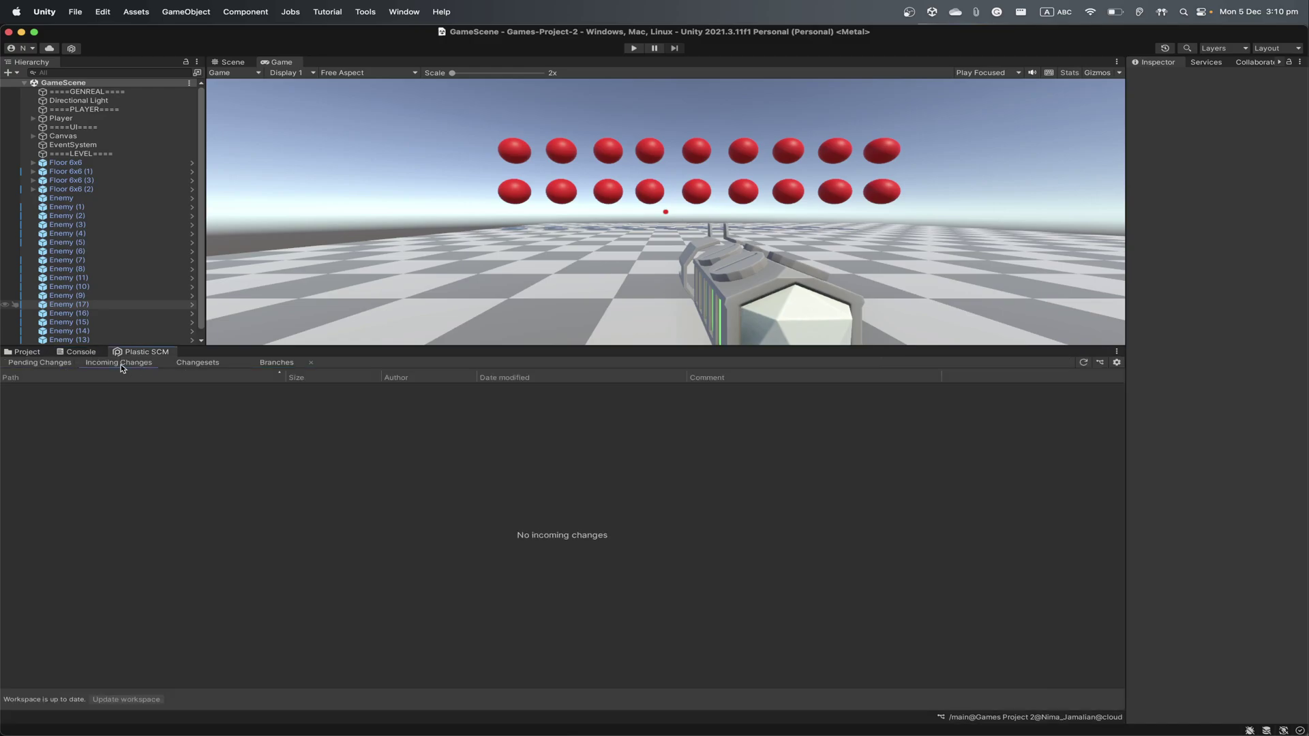